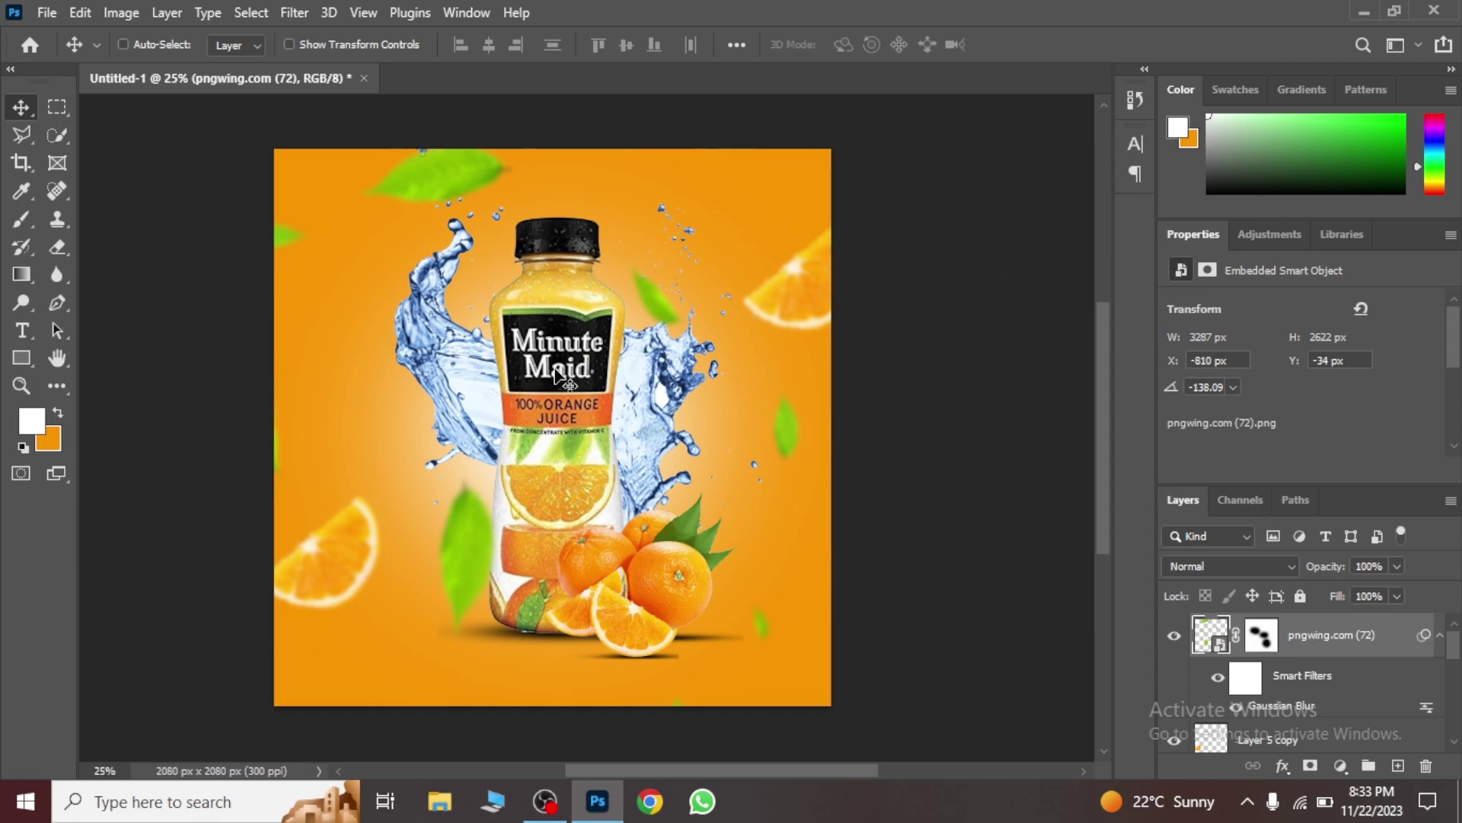
Step: Create a blank 2080 x 2080 px, 300 ppi document from the Product manipulation preset
click(45, 13)
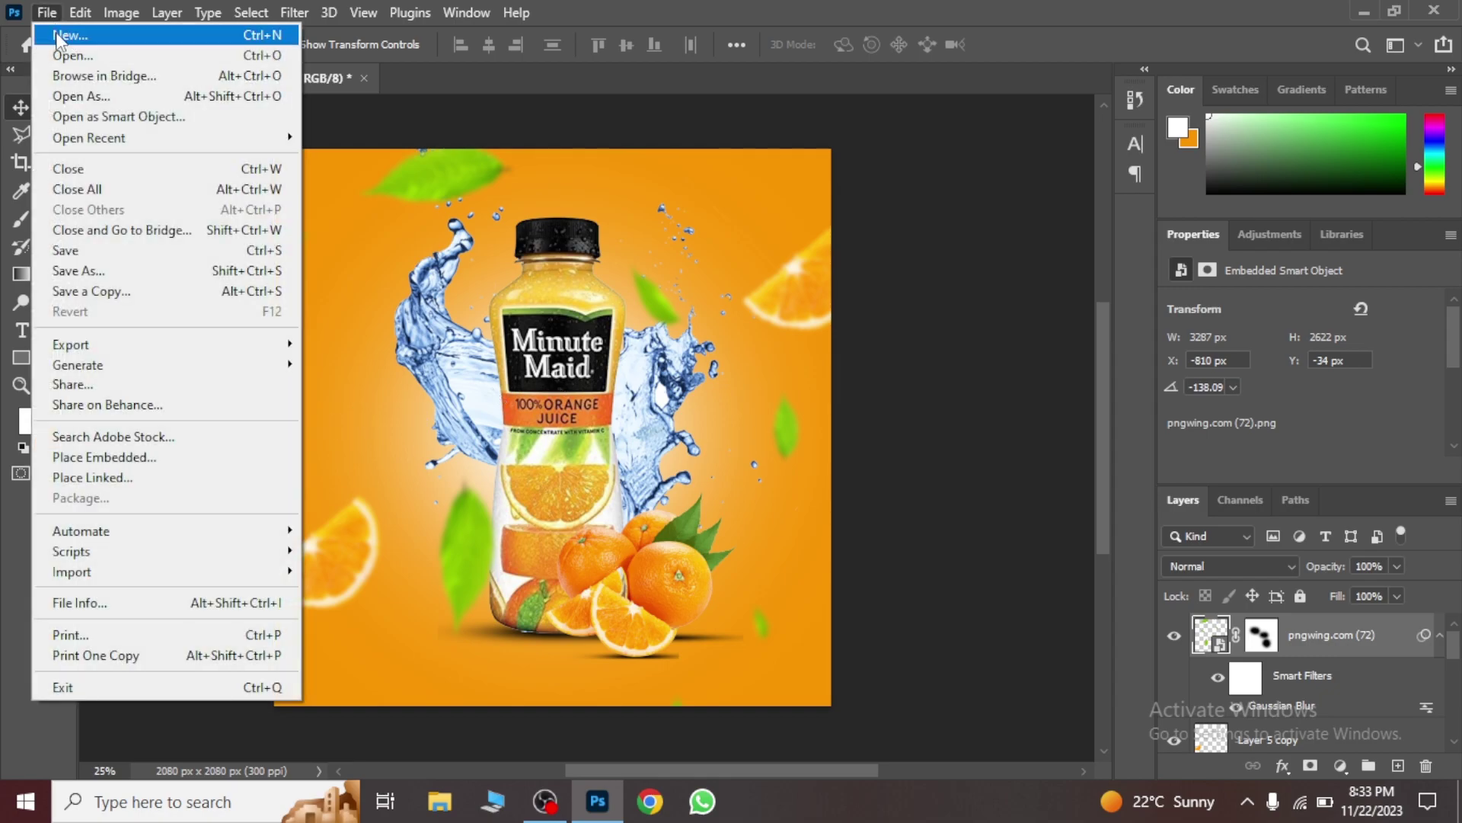
click(59, 36)
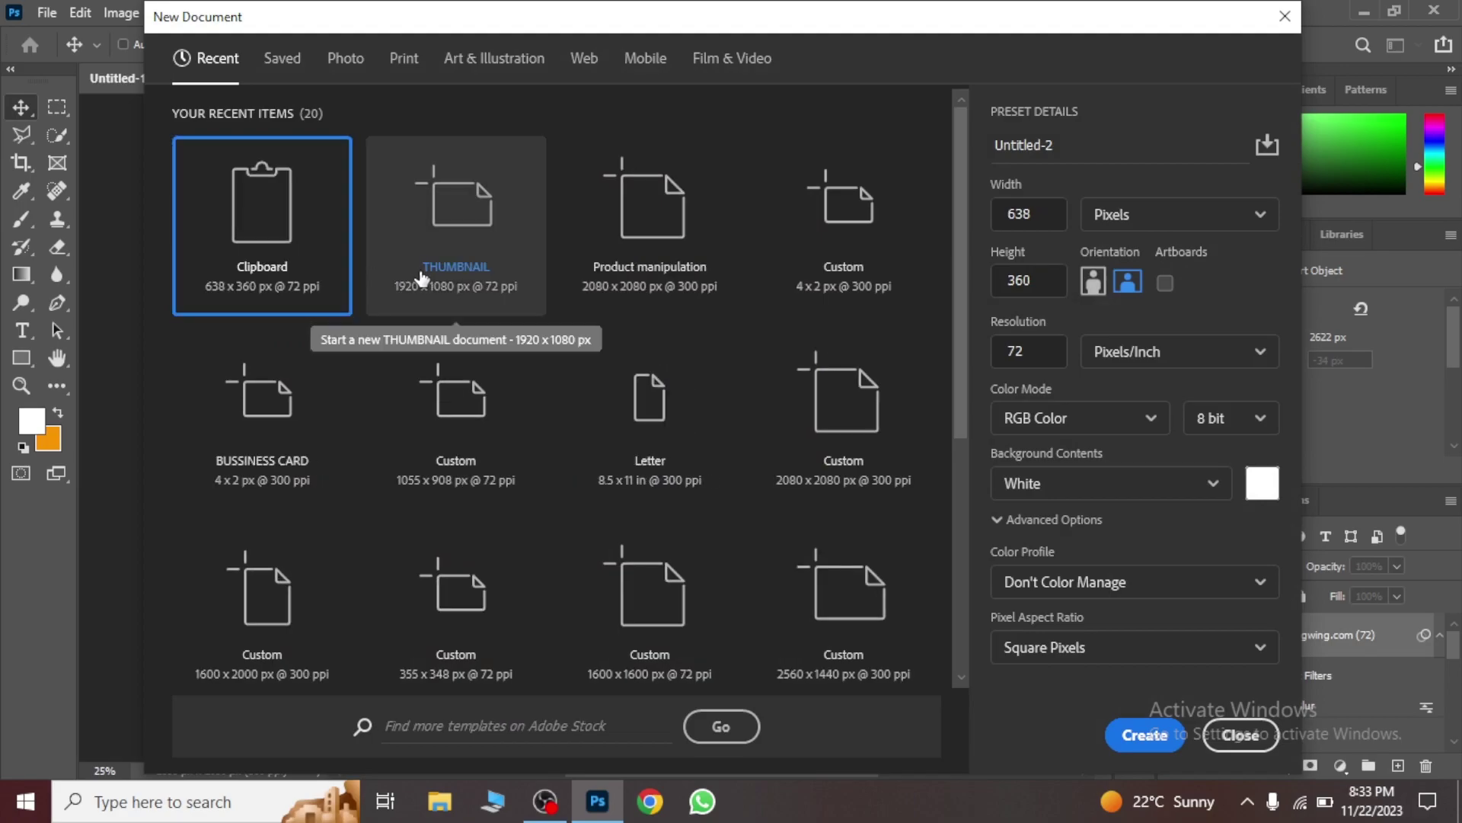
click(421, 278)
click(633, 284)
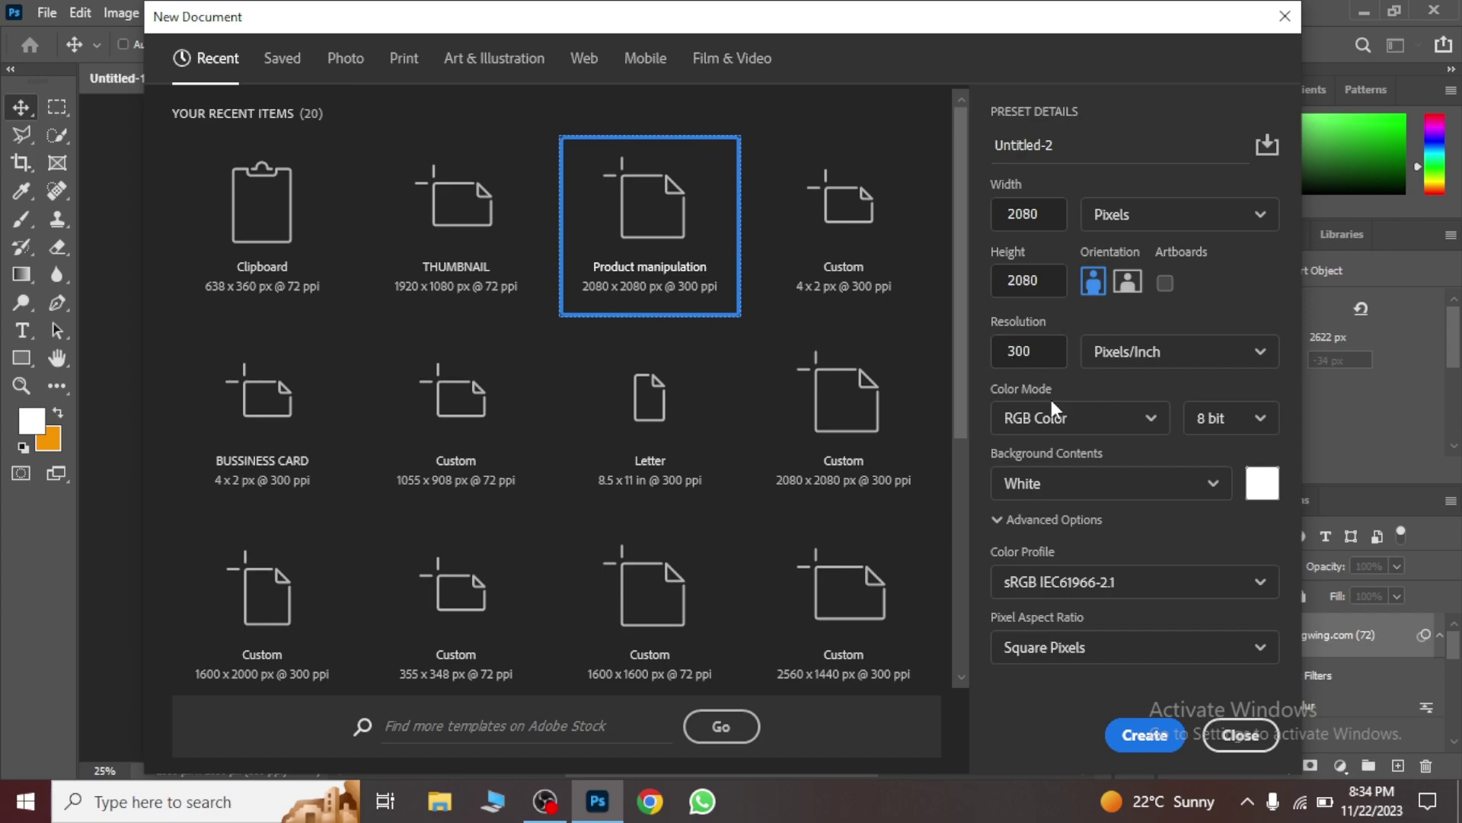
click(1144, 734)
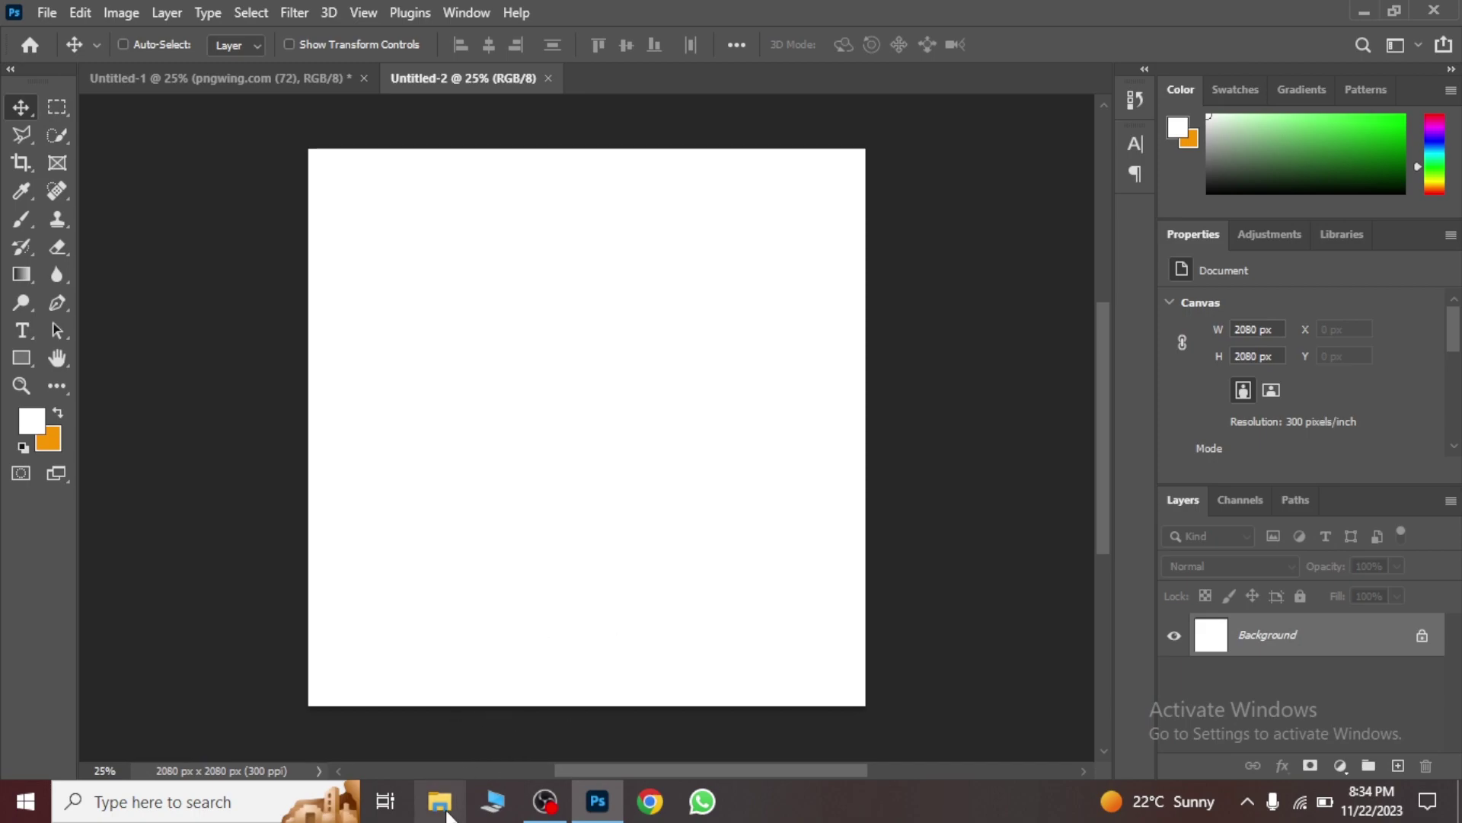
Step: Place the Minute Maid bottle PNG from Downloads onto the canvas
click(442, 804)
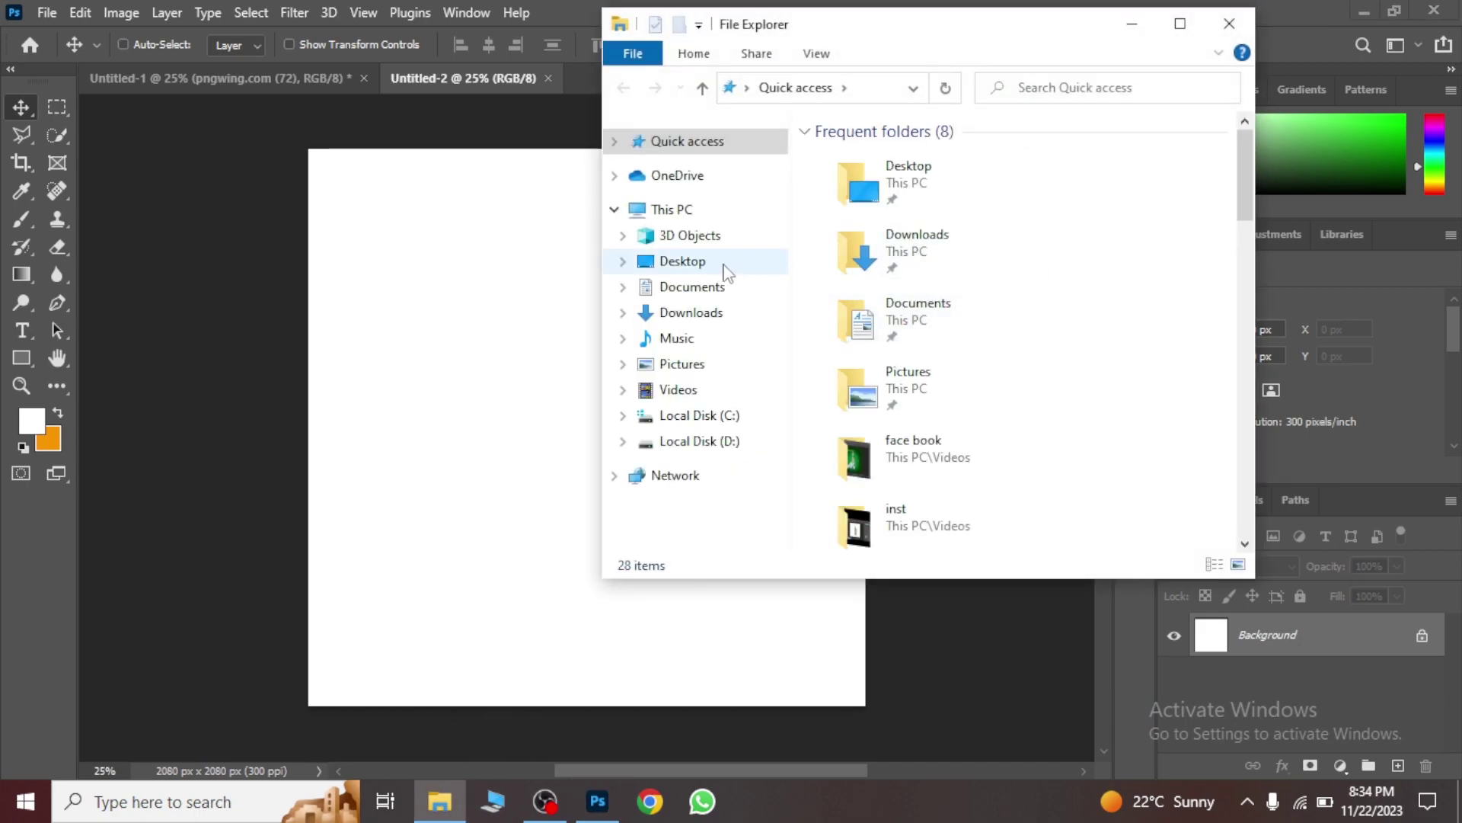
click(693, 314)
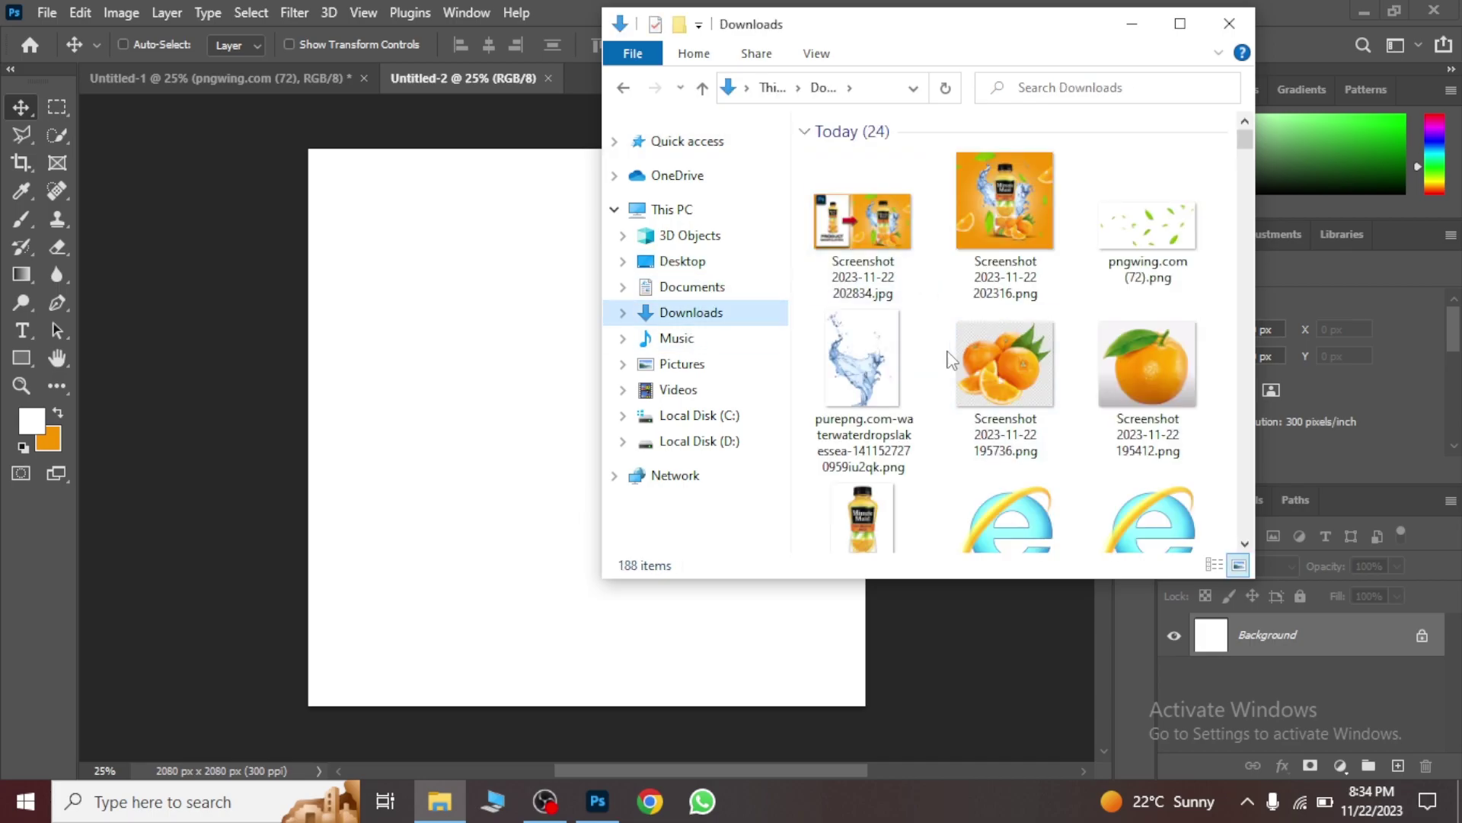
drag(863, 517, 487, 434)
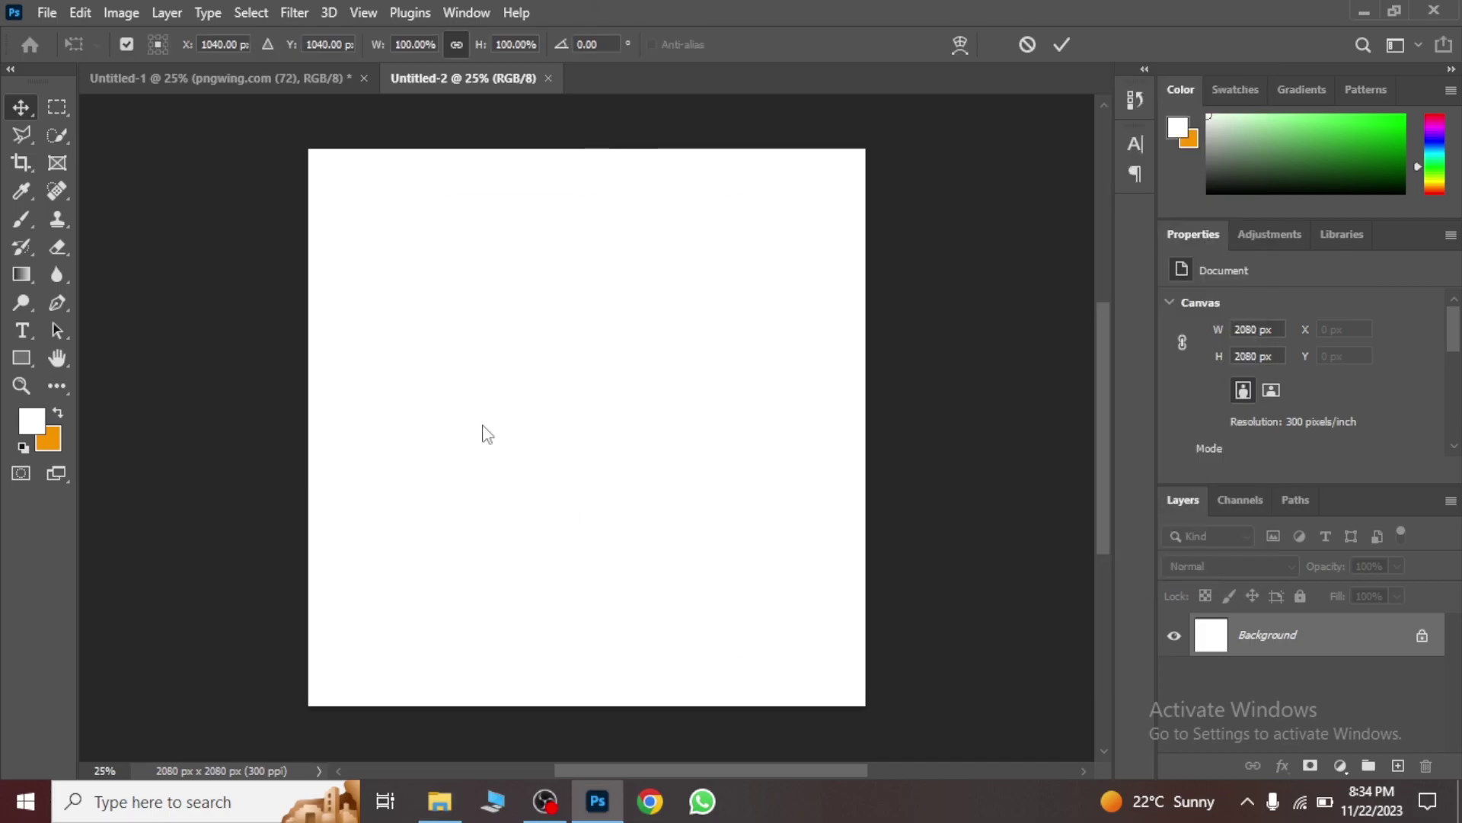
key(Return)
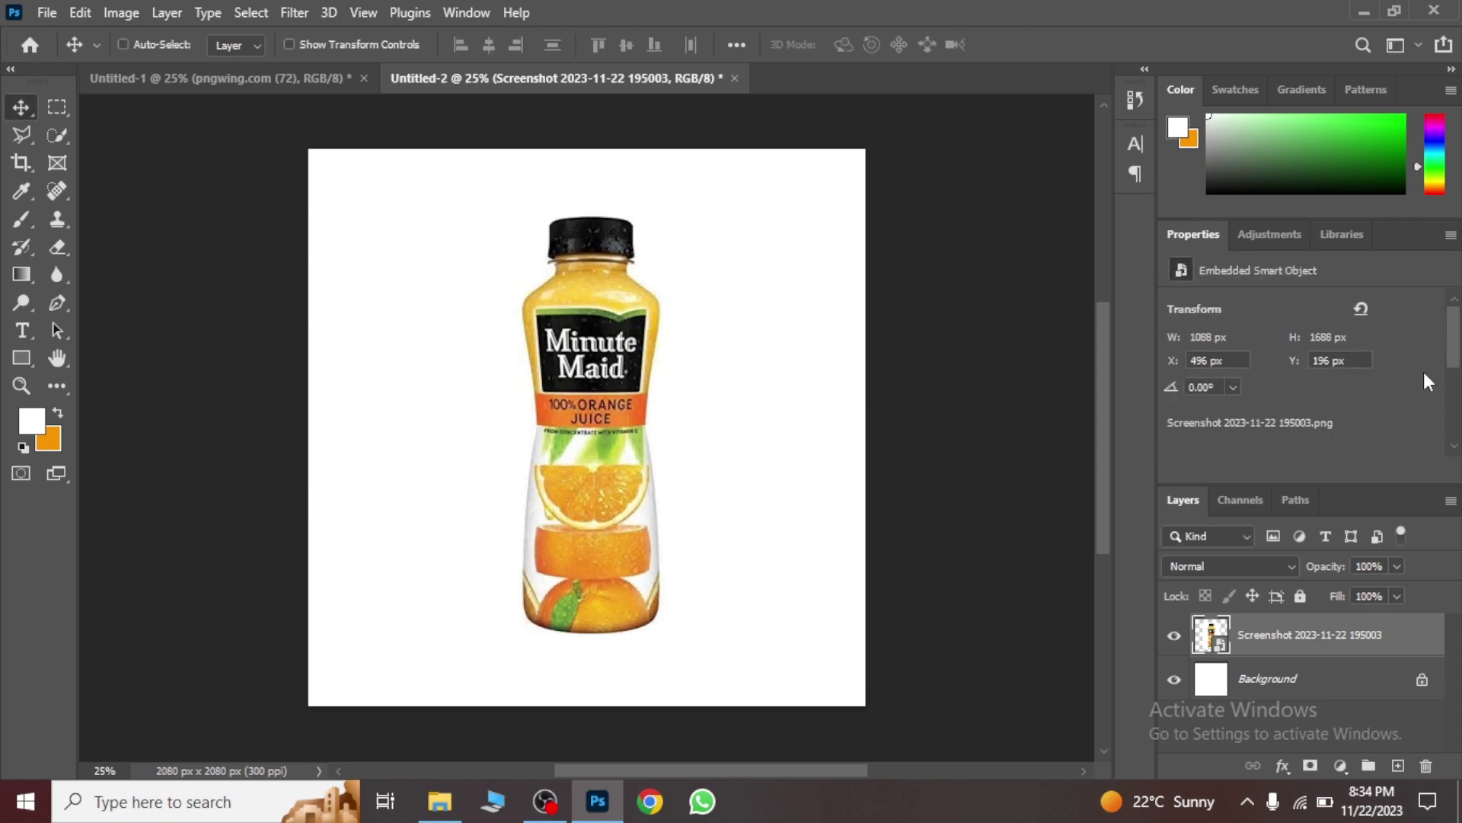
Step: Convert the bottle to a regular layer, remove its background, and make it a smart object
drag(1455, 362, 1361, 425)
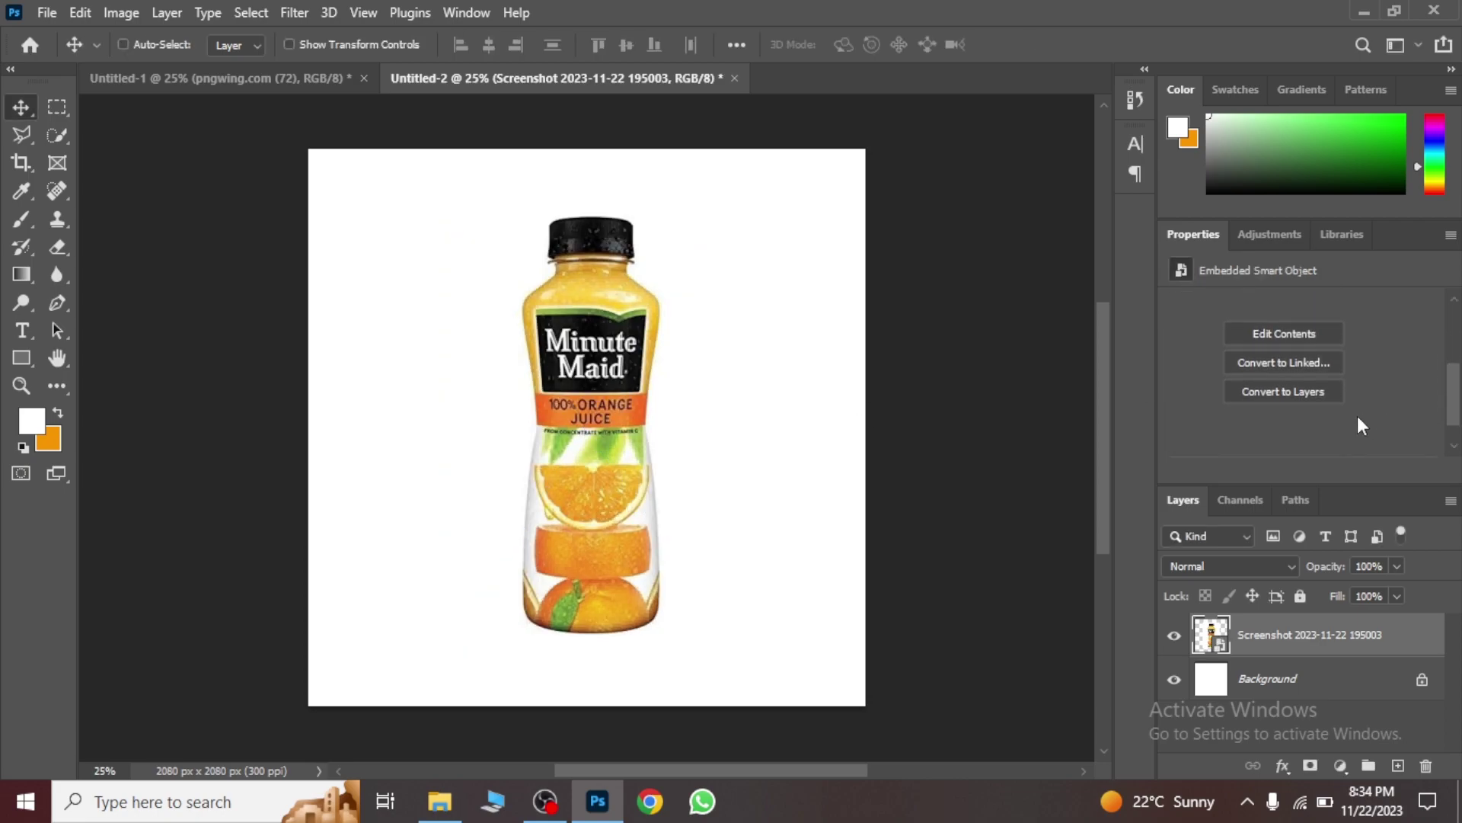
click(1324, 391)
key(Return)
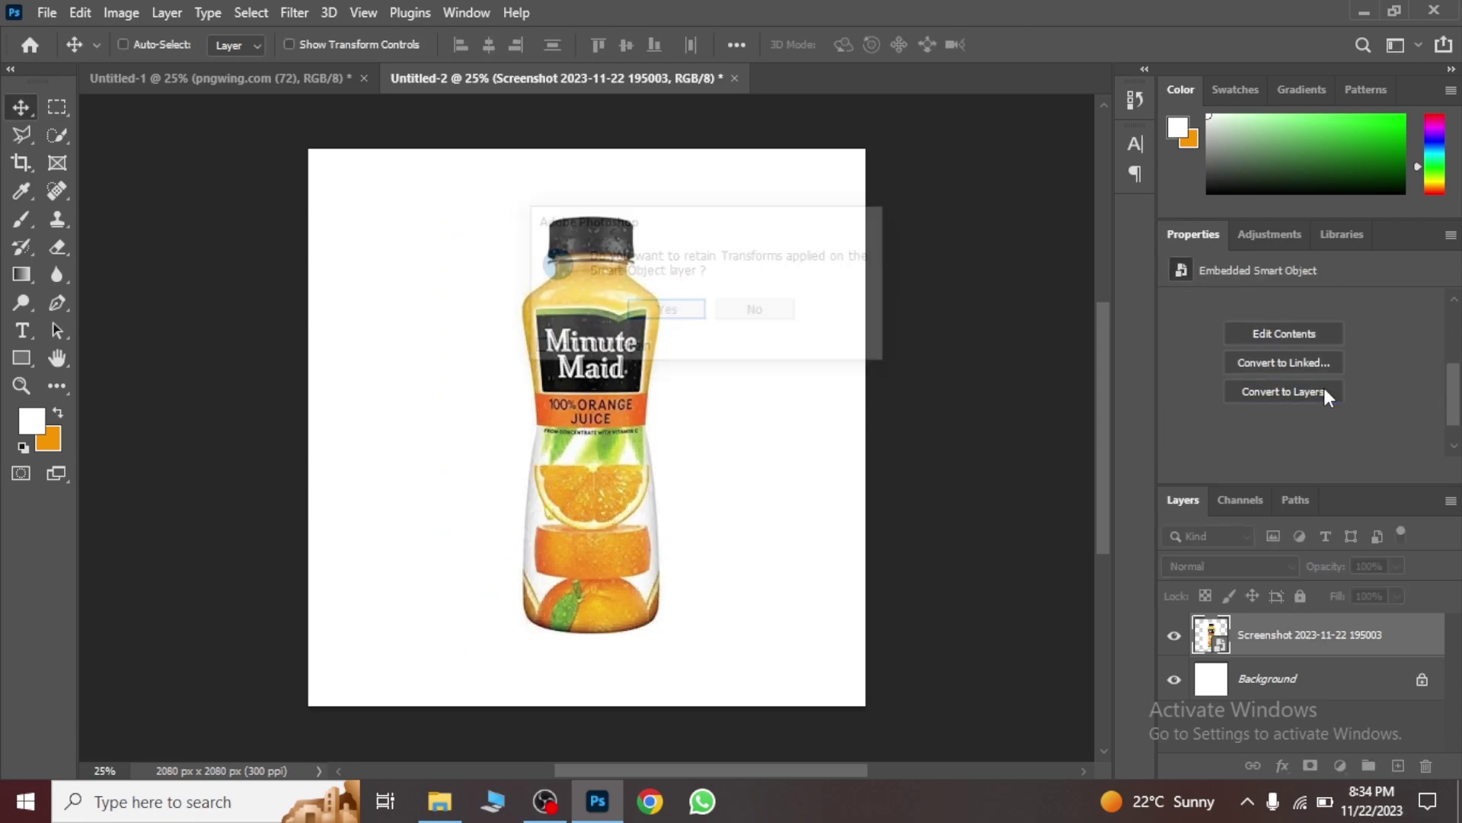
scroll(1438, 387, down, 3)
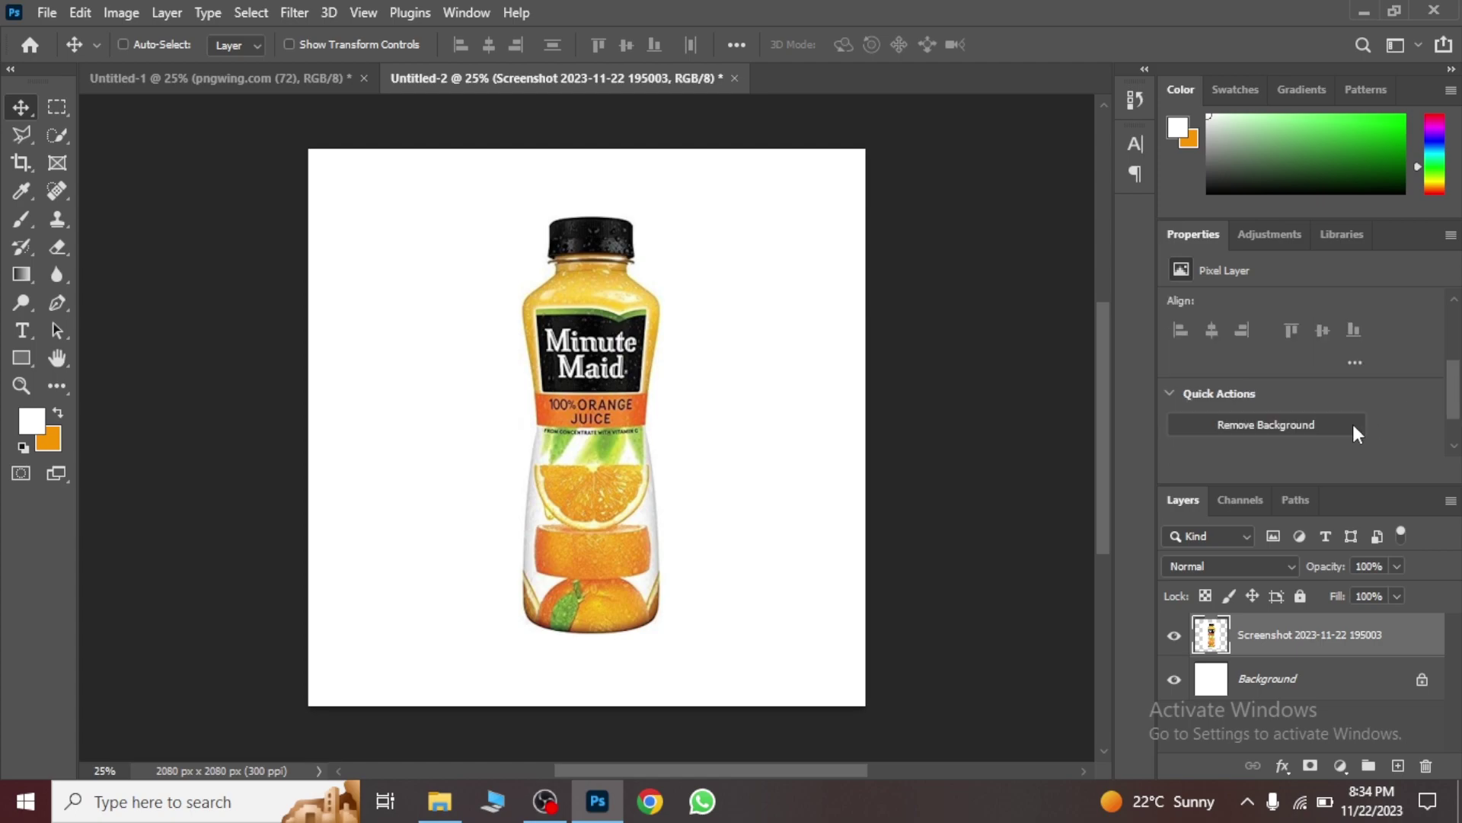
click(1319, 427)
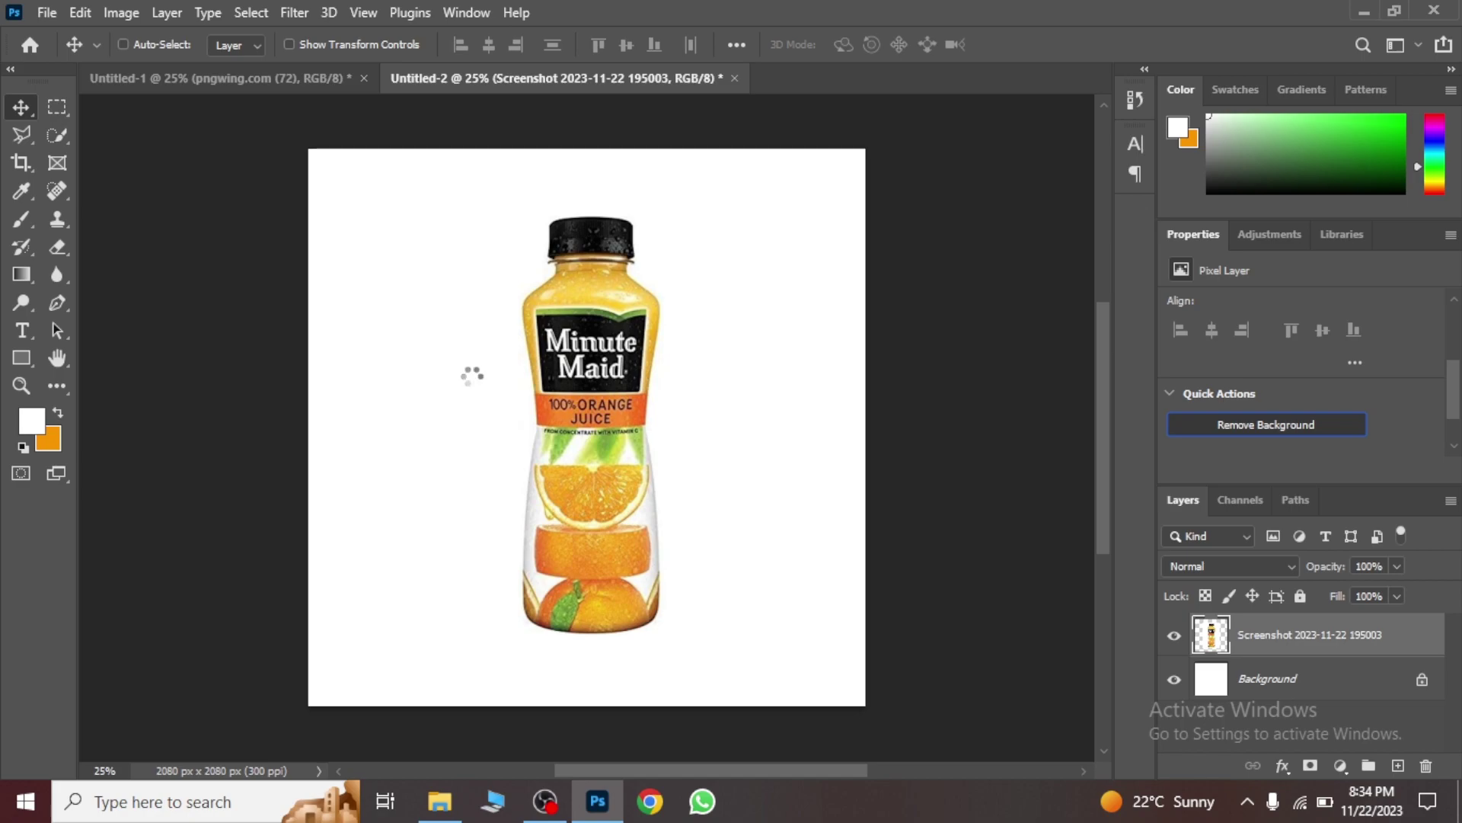
right_click(1310, 634)
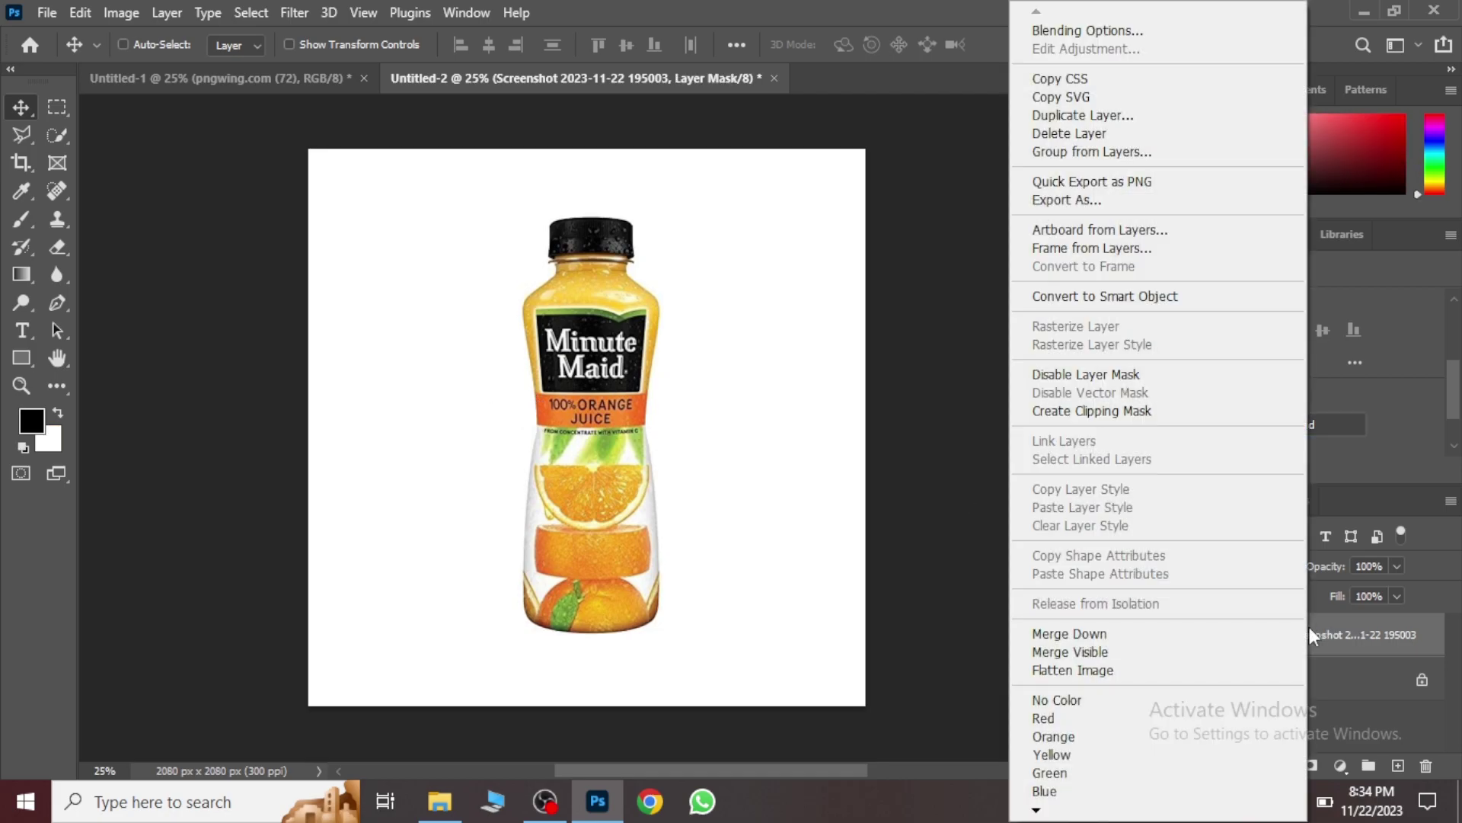
click(1094, 298)
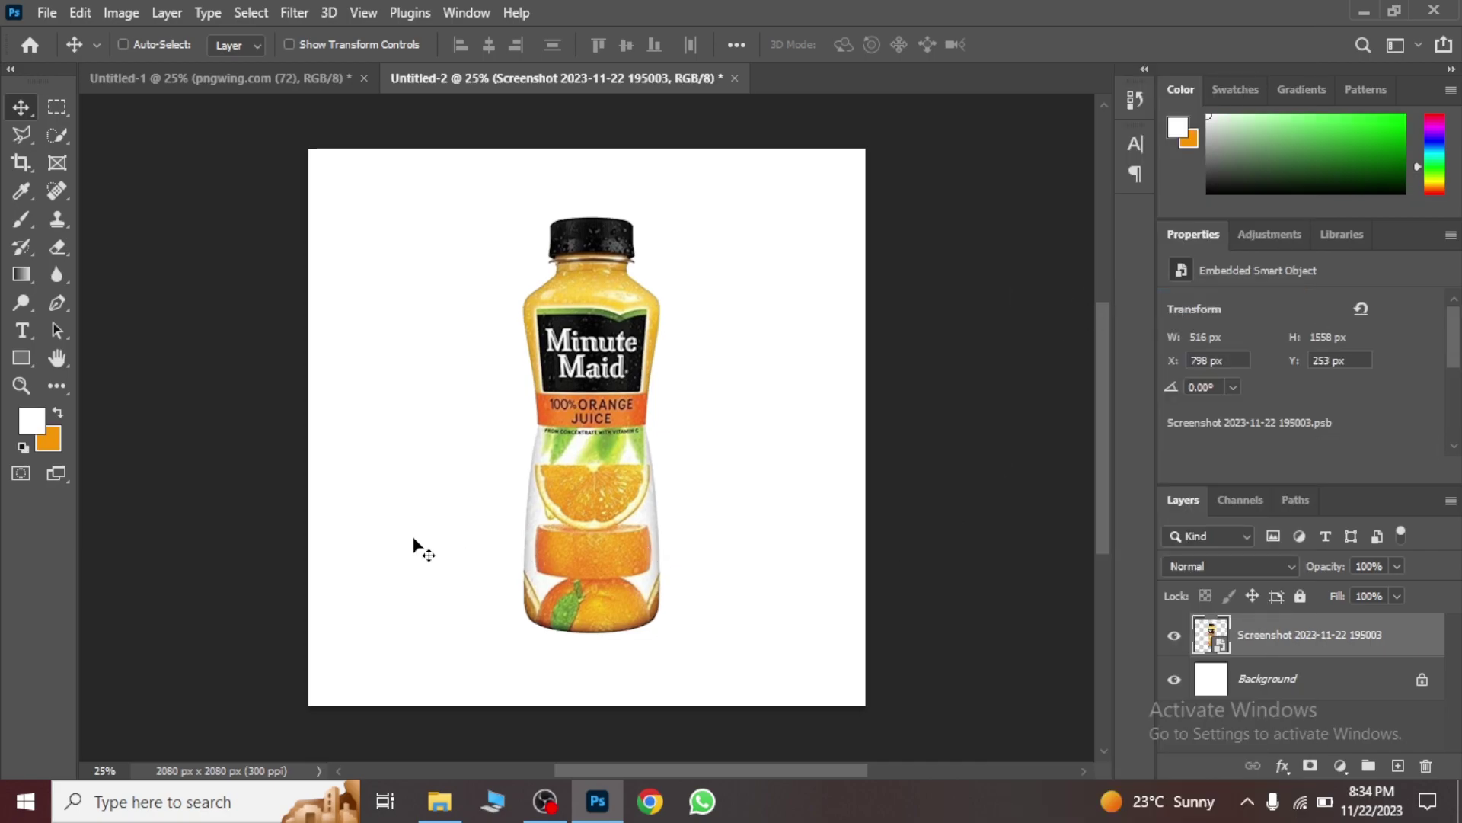
click(1293, 677)
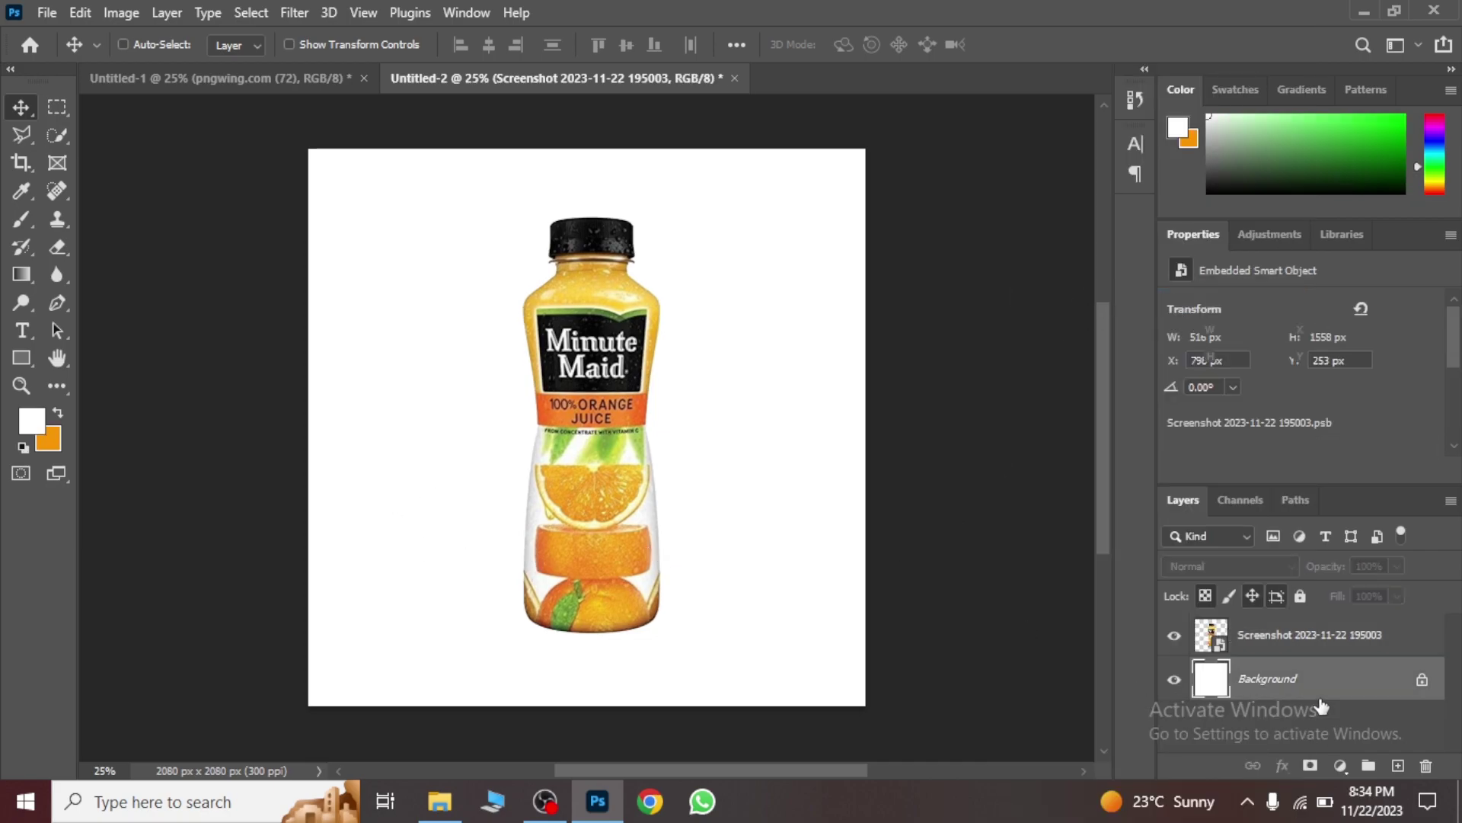
Step: Add a Solid Color fill layer in orange #f89500 above the Background
click(1340, 765)
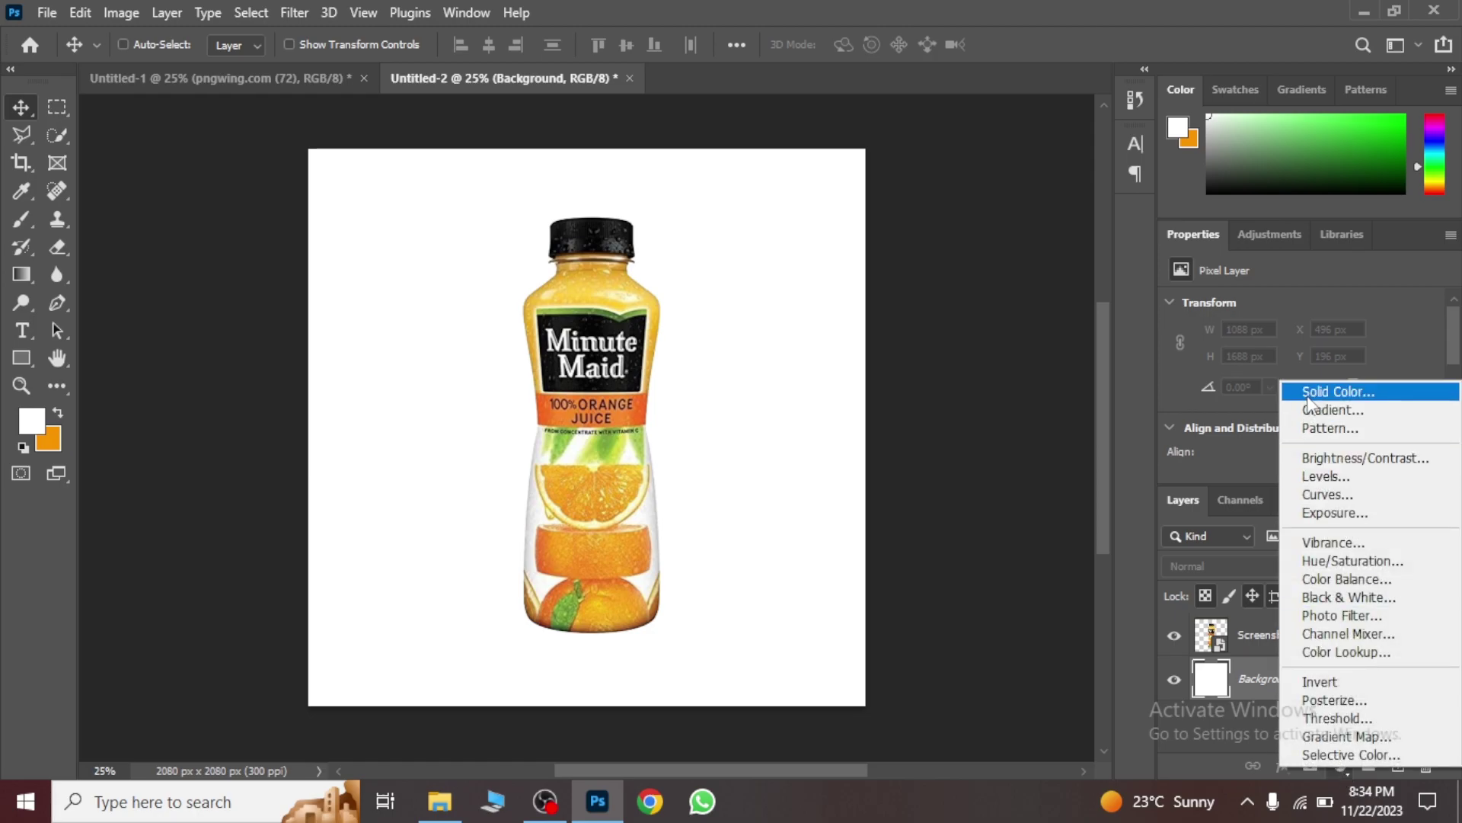
click(1307, 393)
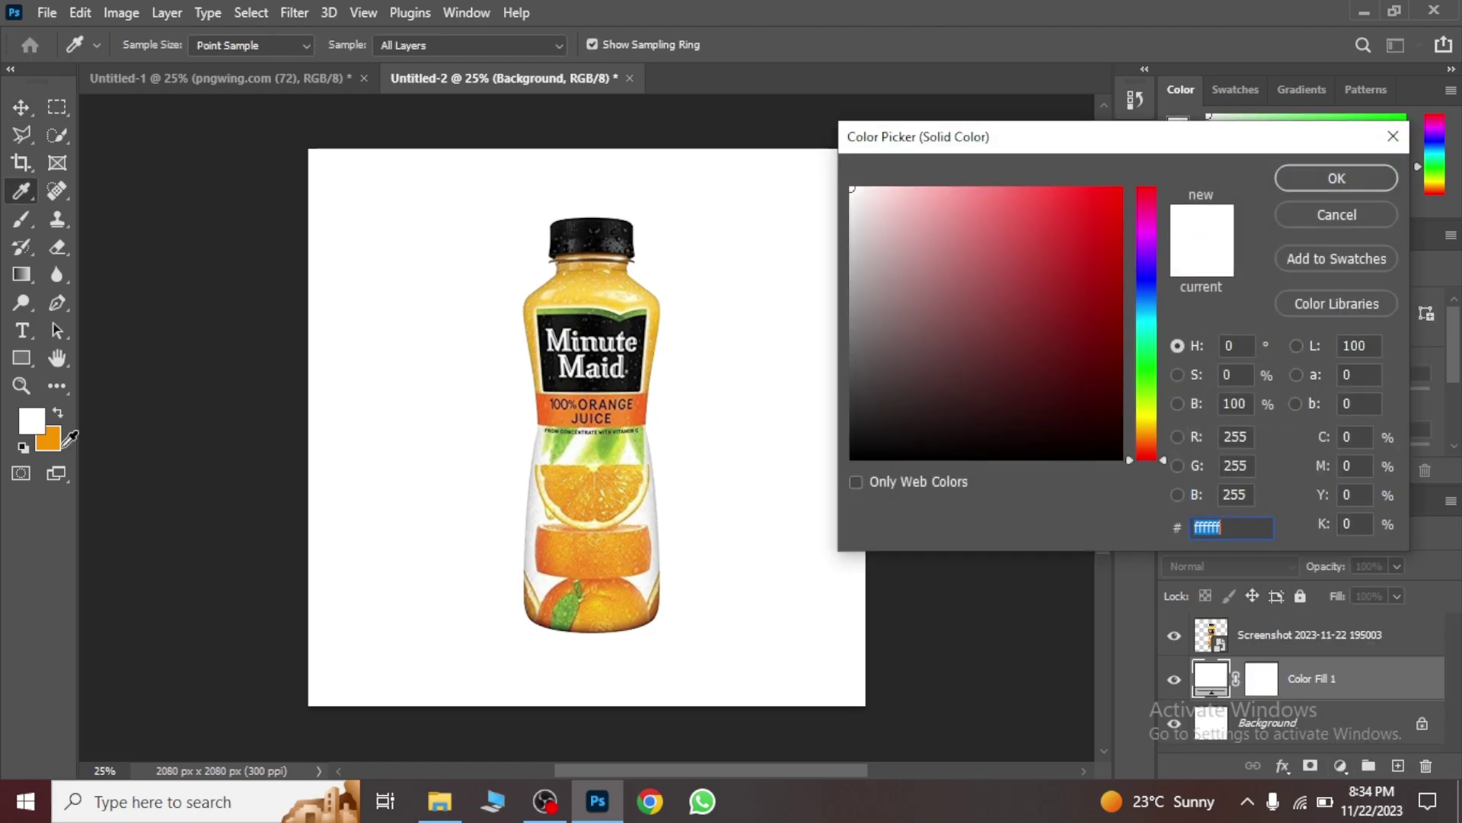
click(61, 440)
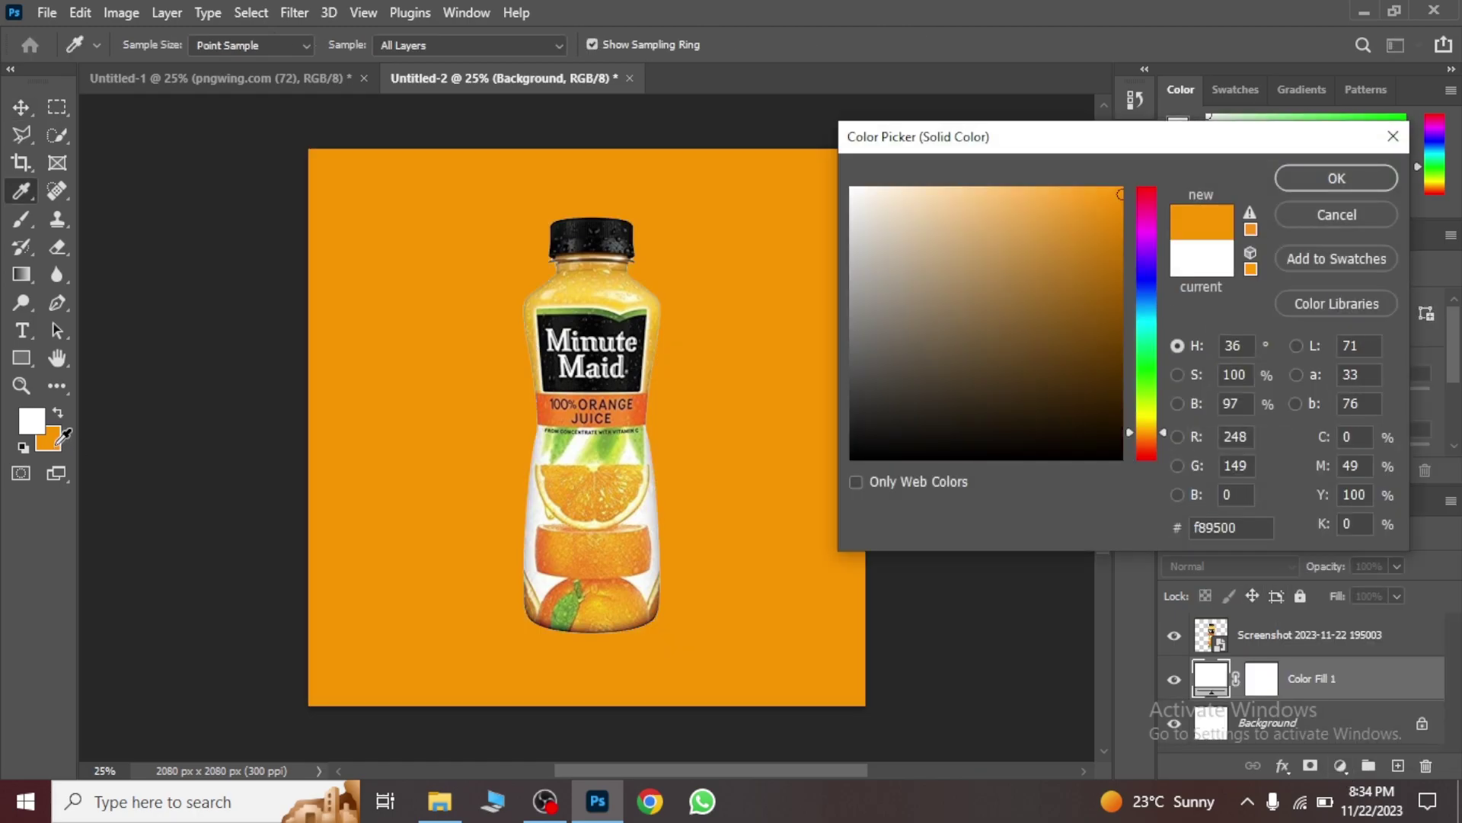
click(1334, 181)
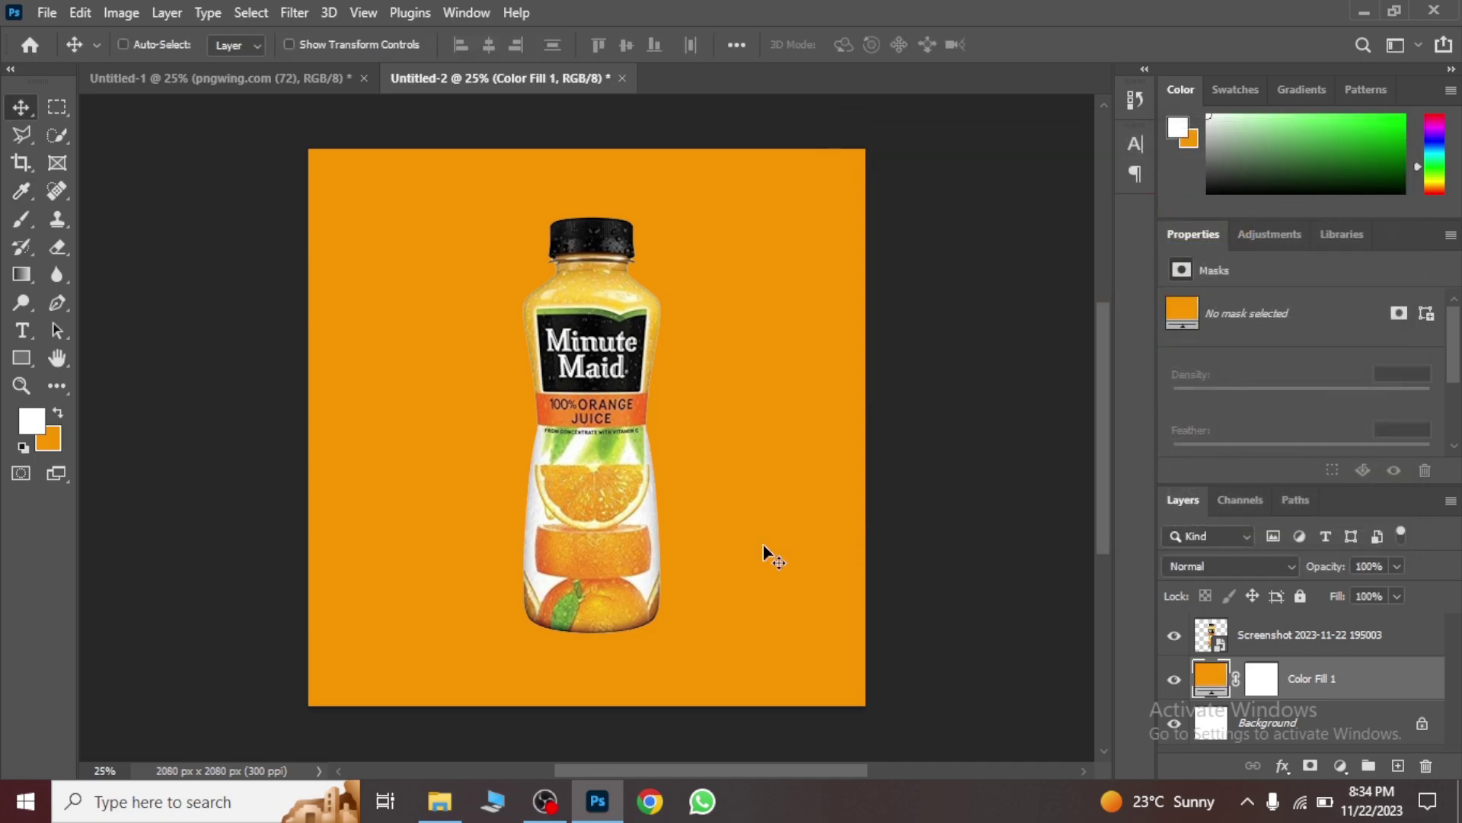
Step: On new Layer 1, paint a white Soft Round brush glow behind the bottle's middle
key(ctrl+shift+n)
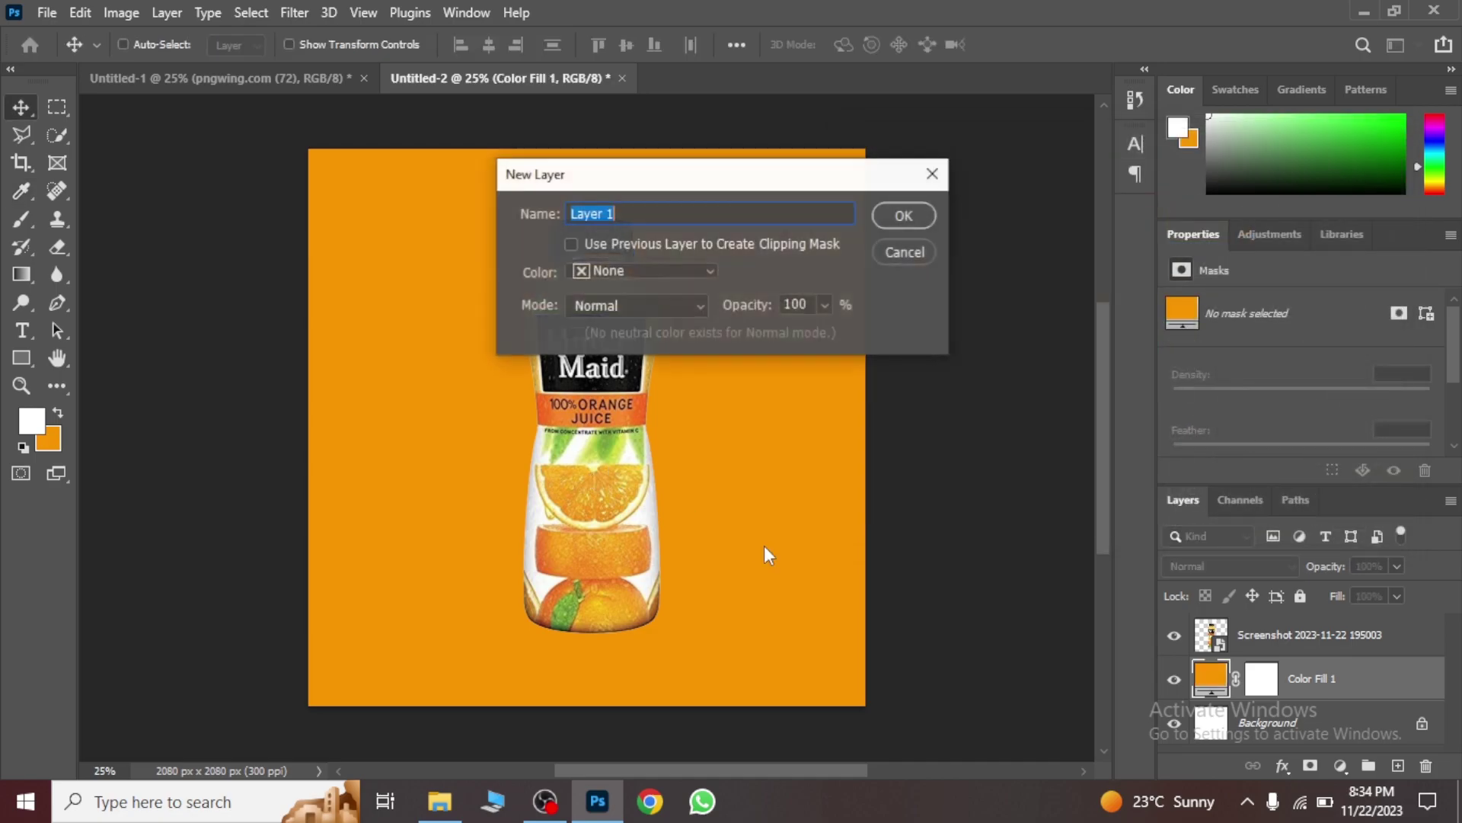
key(Return)
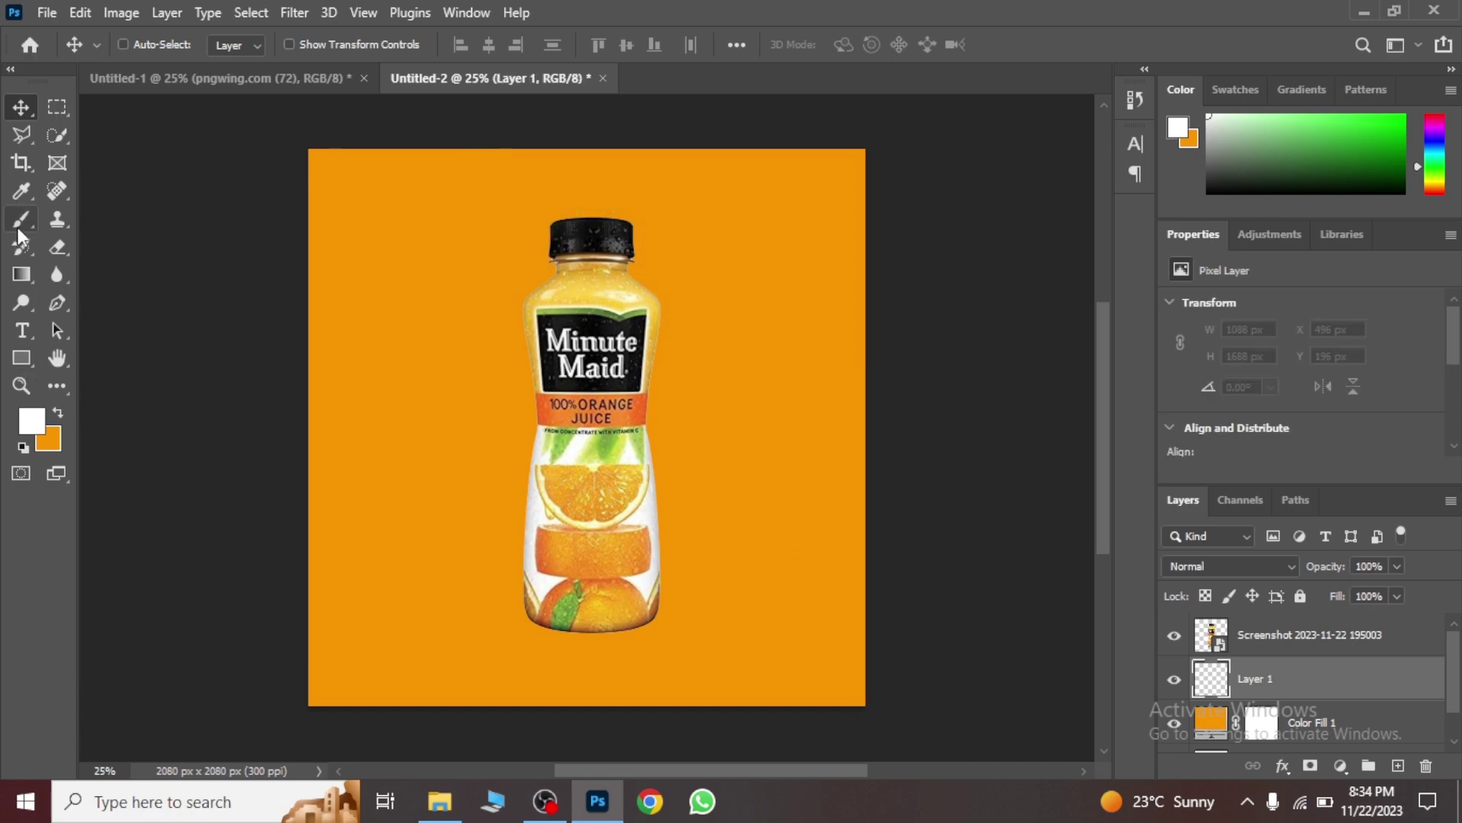
click(19, 225)
click(141, 47)
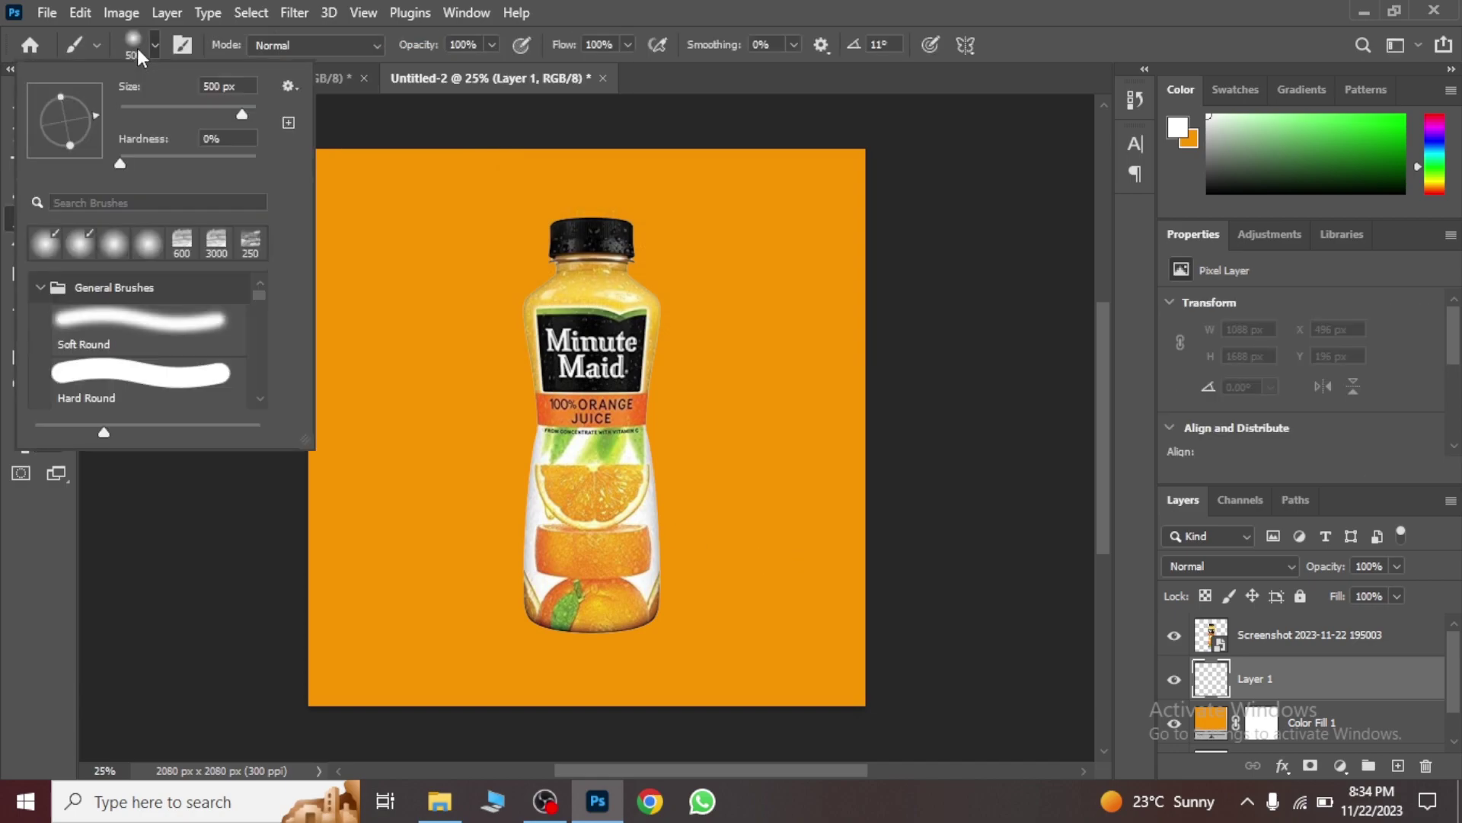
click(97, 329)
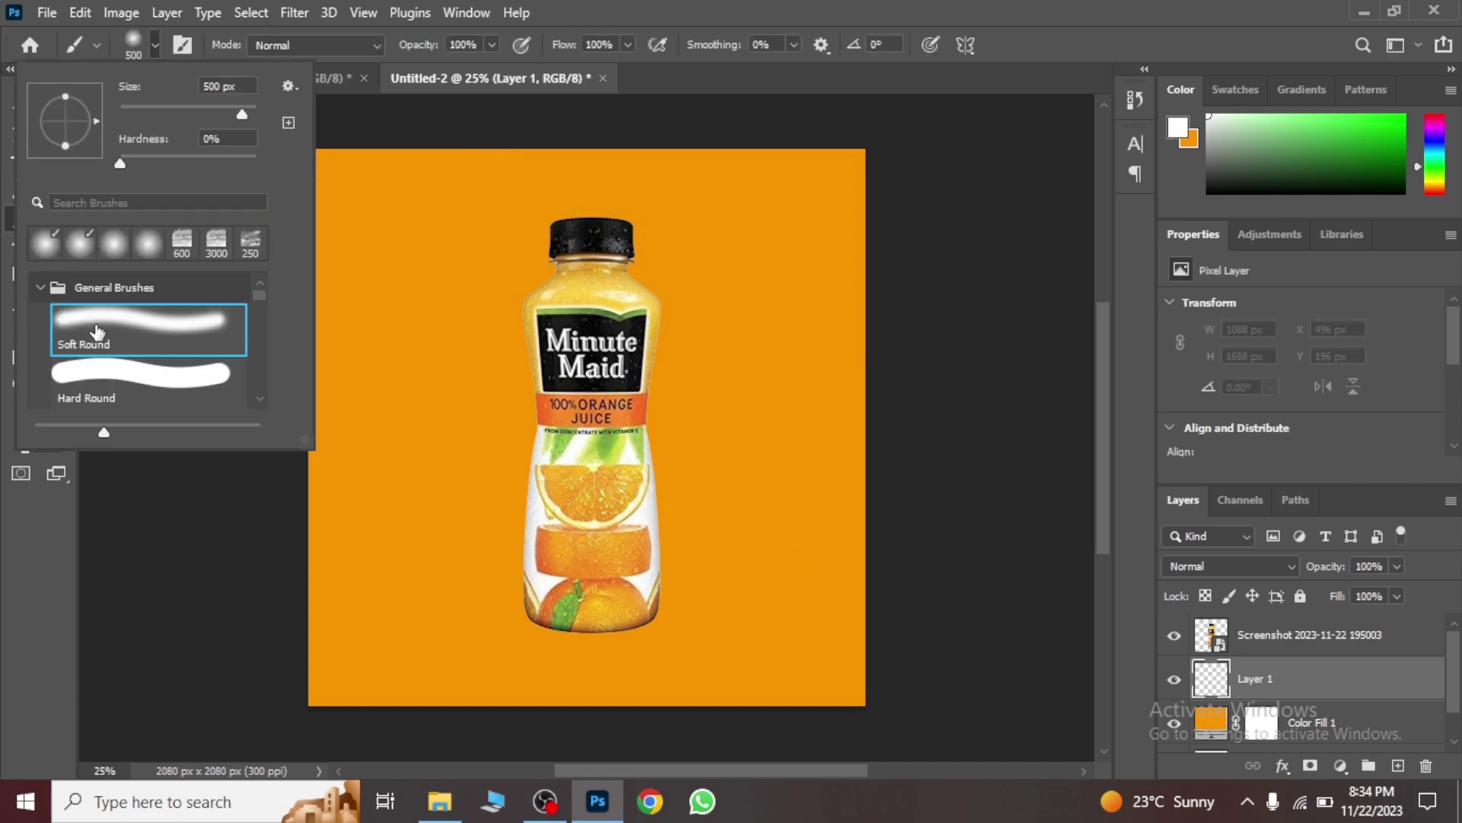
click(19, 578)
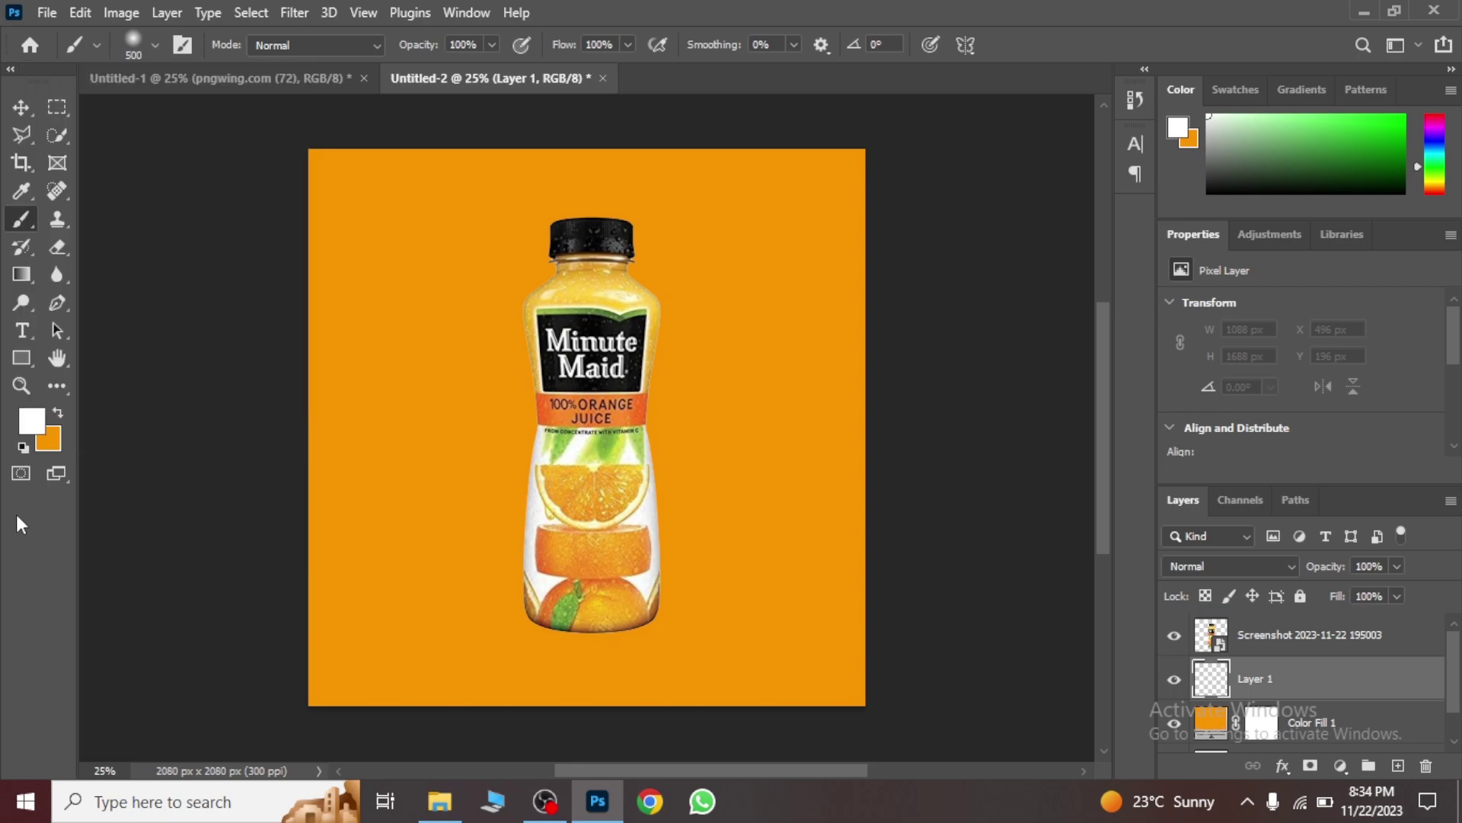
click(32, 420)
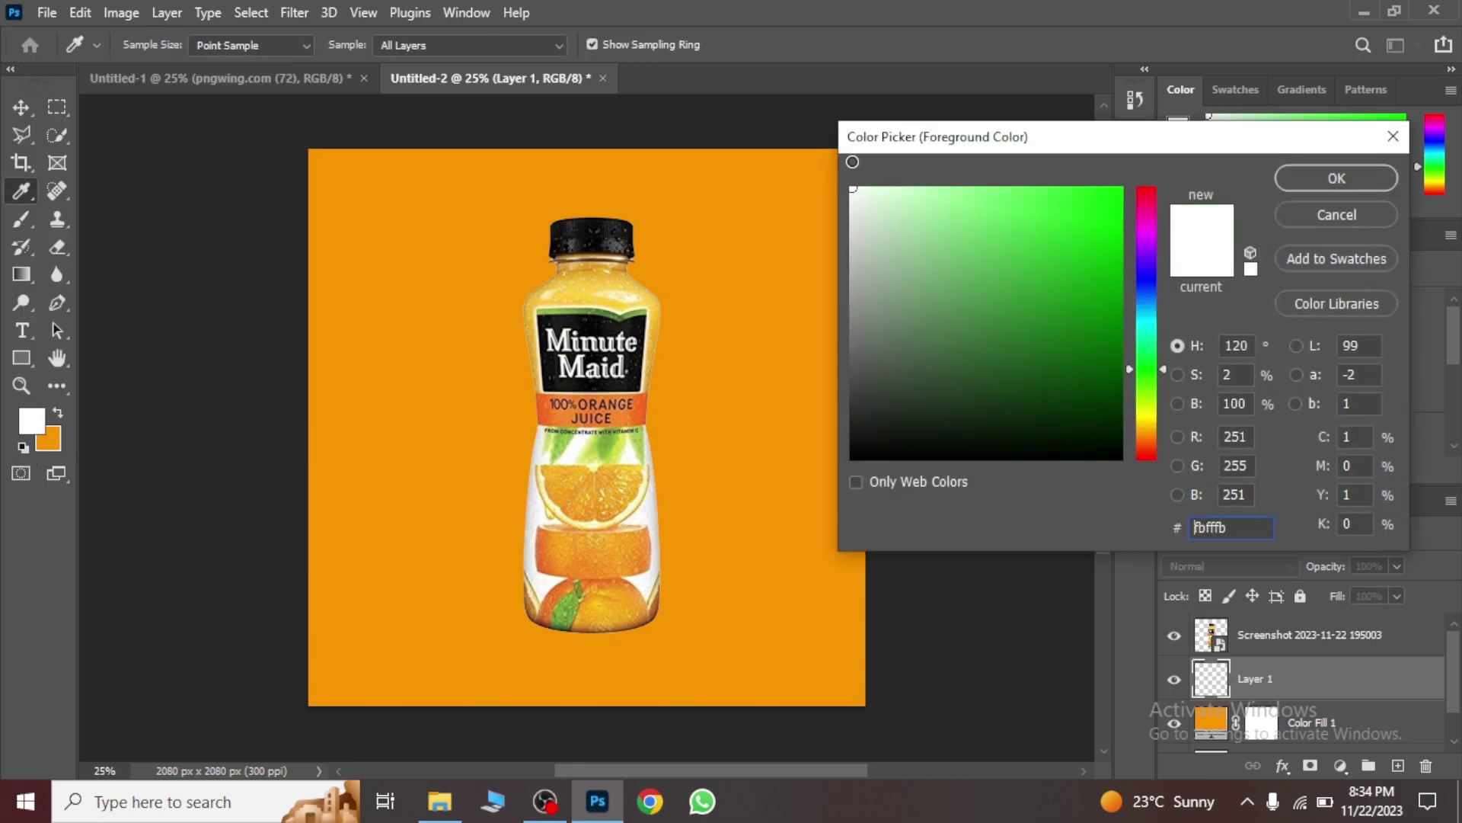
click(1331, 184)
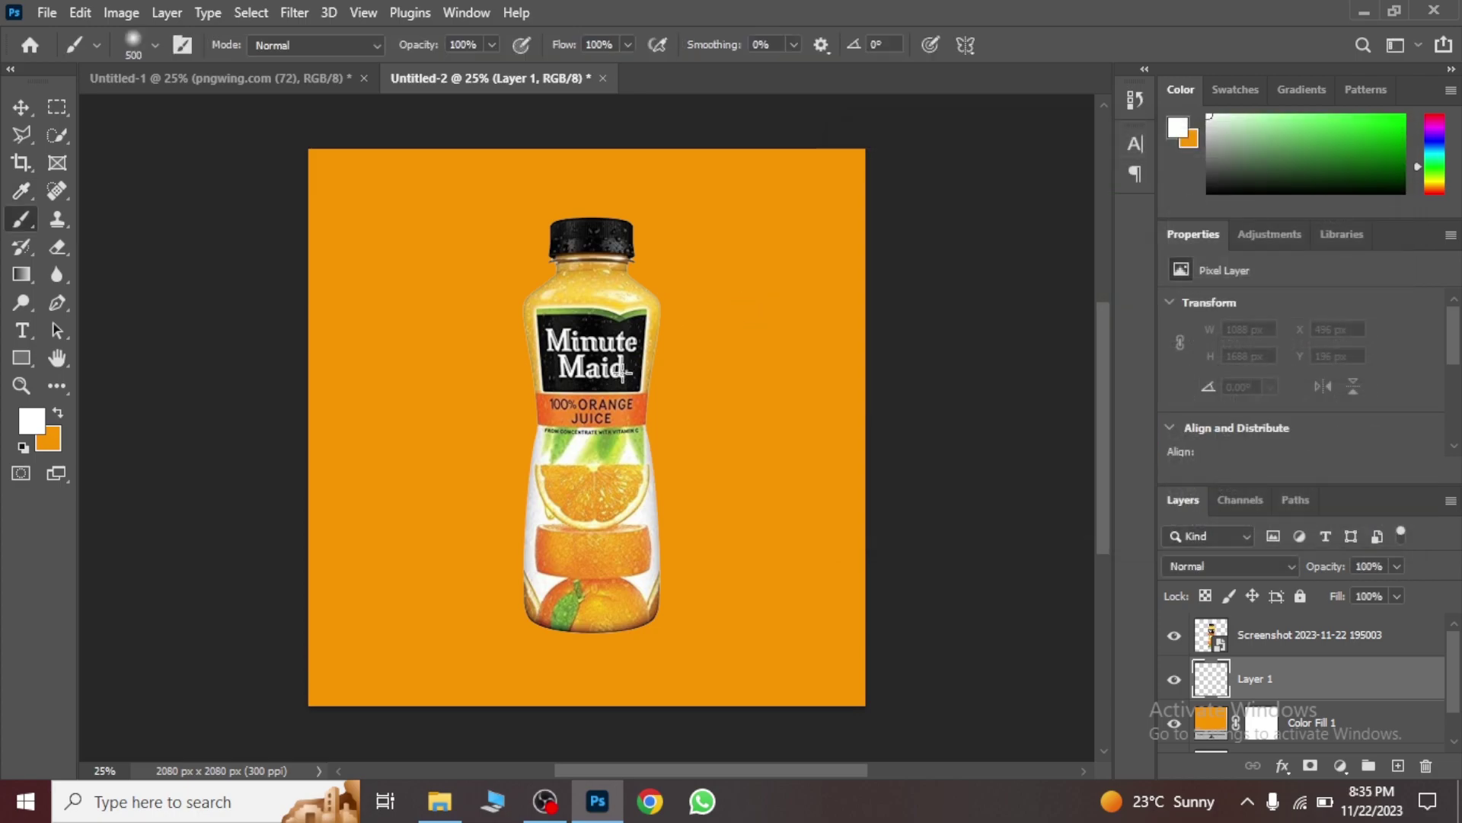
click(588, 419)
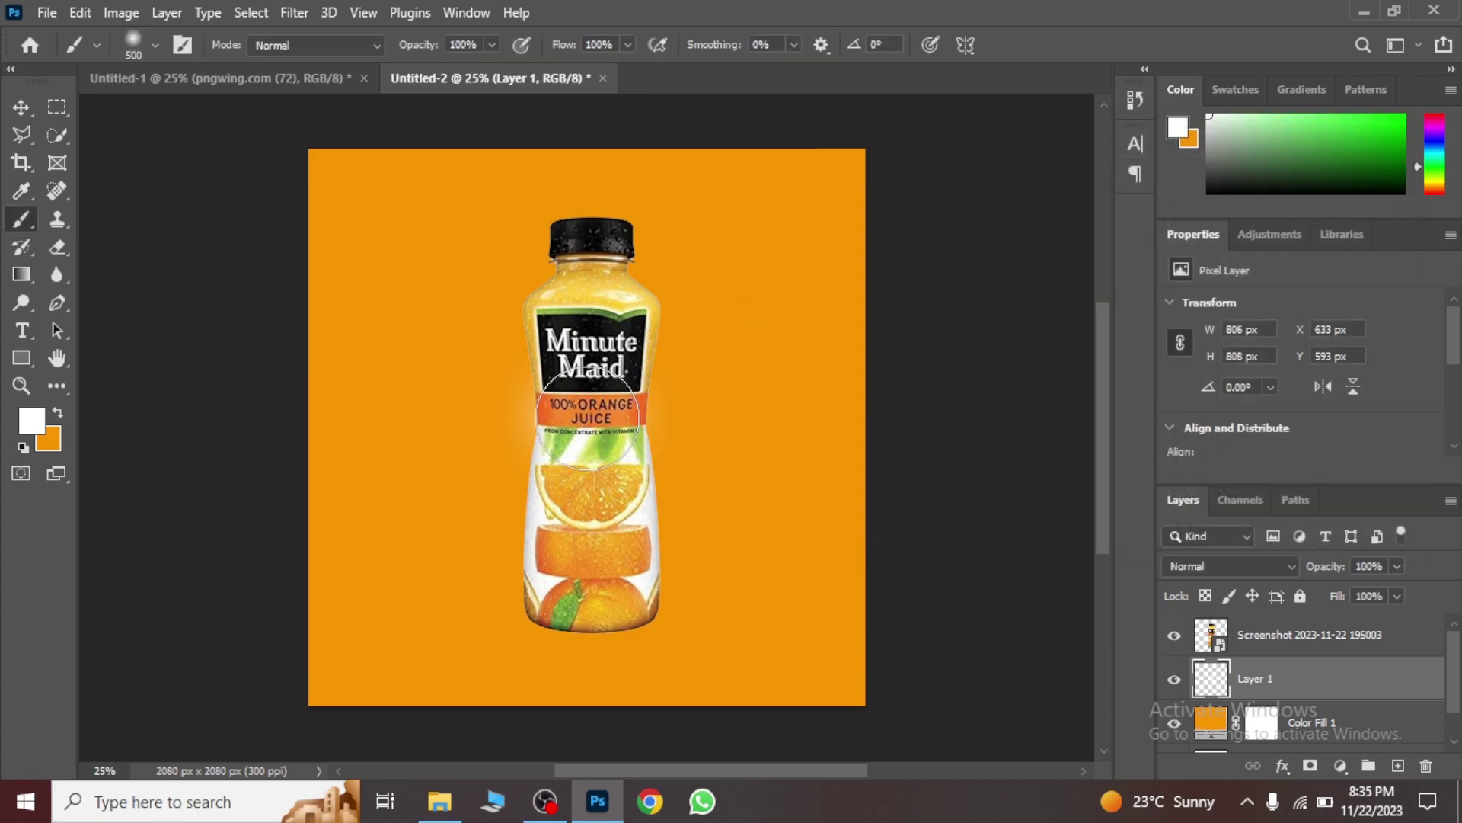
Step: Scale the glow to about 211%, center it behind the bottle, and add empty Layer 2
key(ctrl+t)
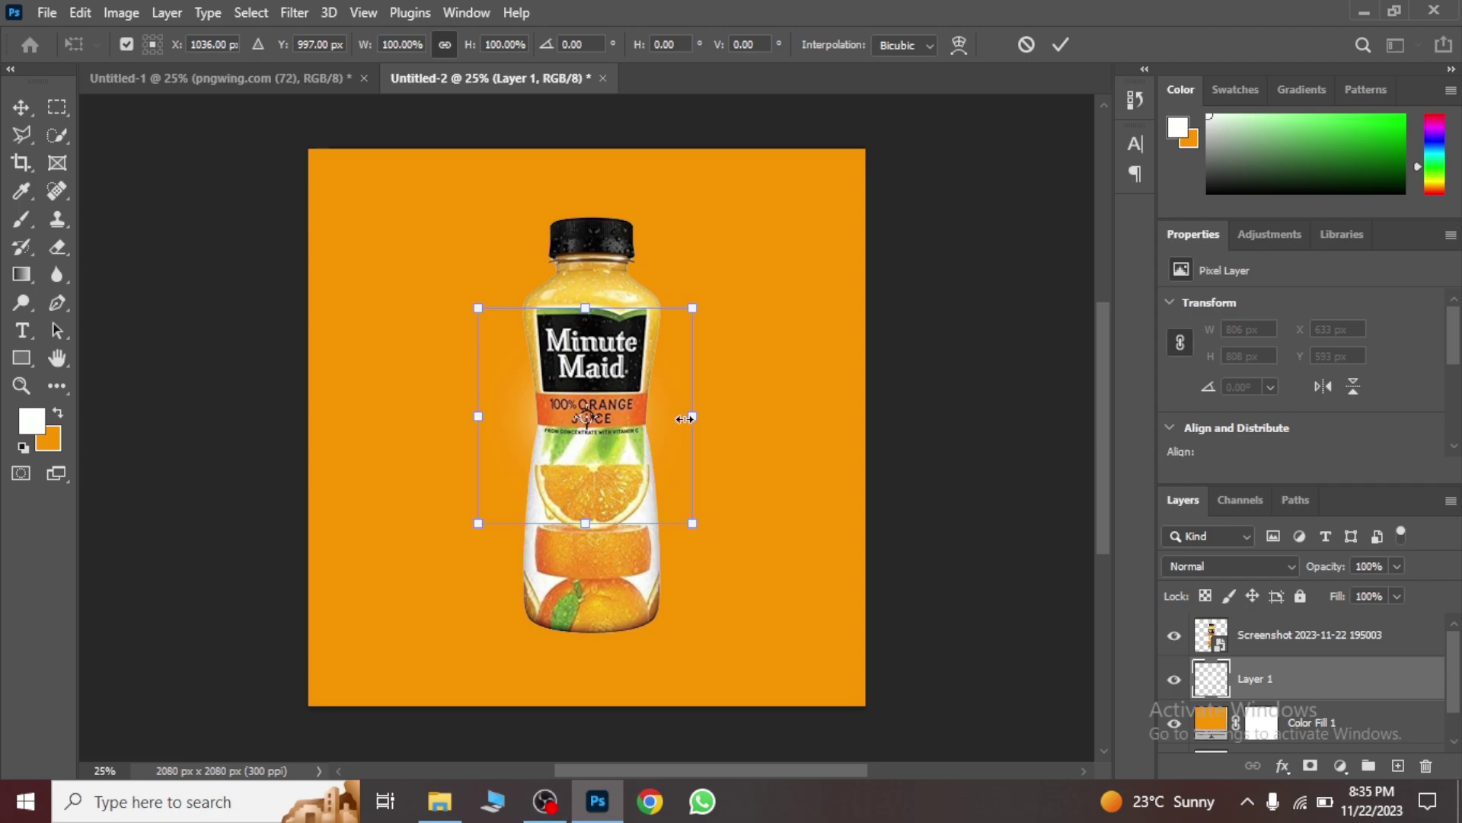
drag(694, 419, 842, 419)
drag(721, 439, 665, 448)
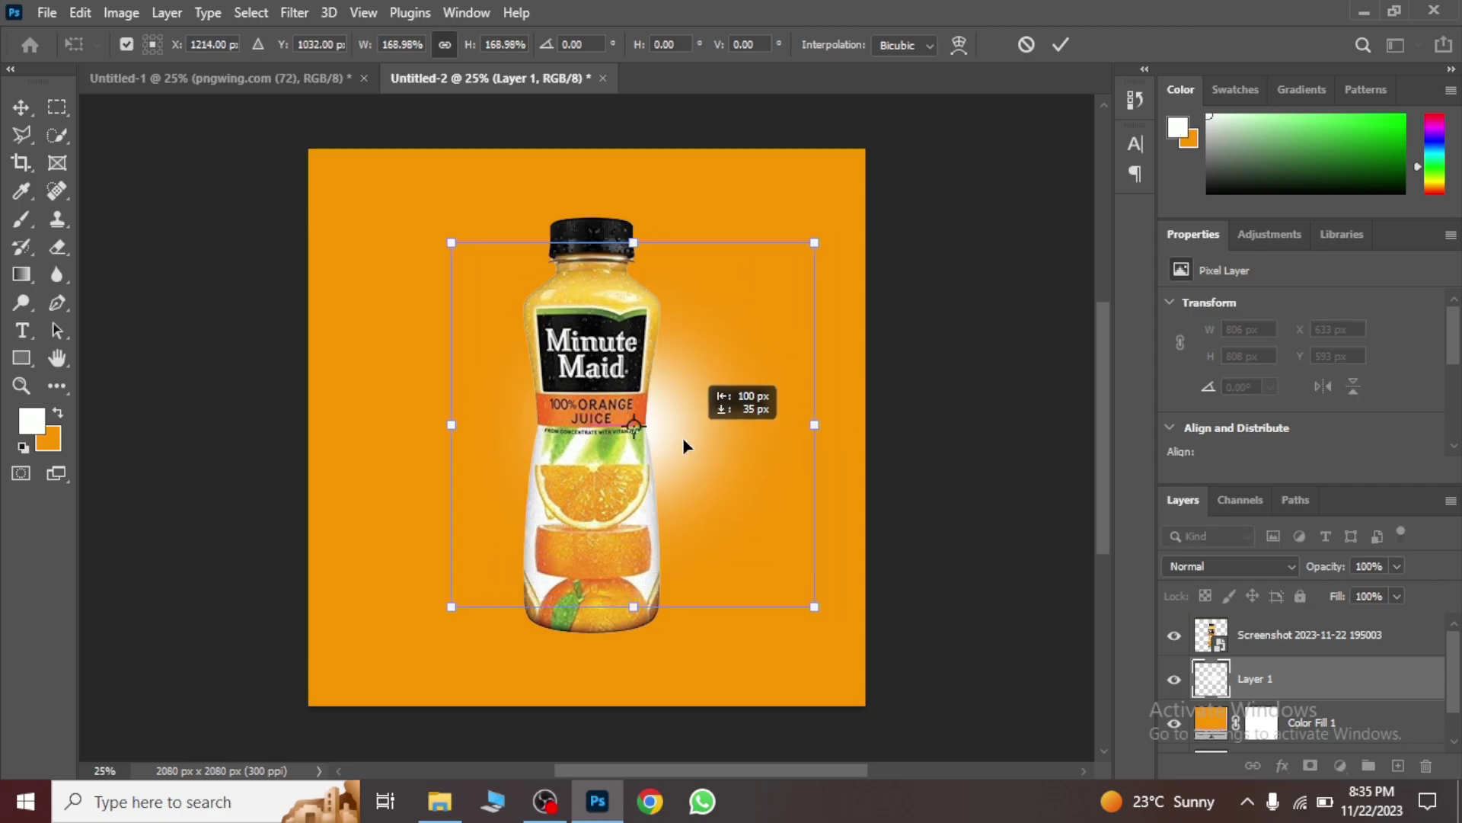
drag(786, 424, 865, 428)
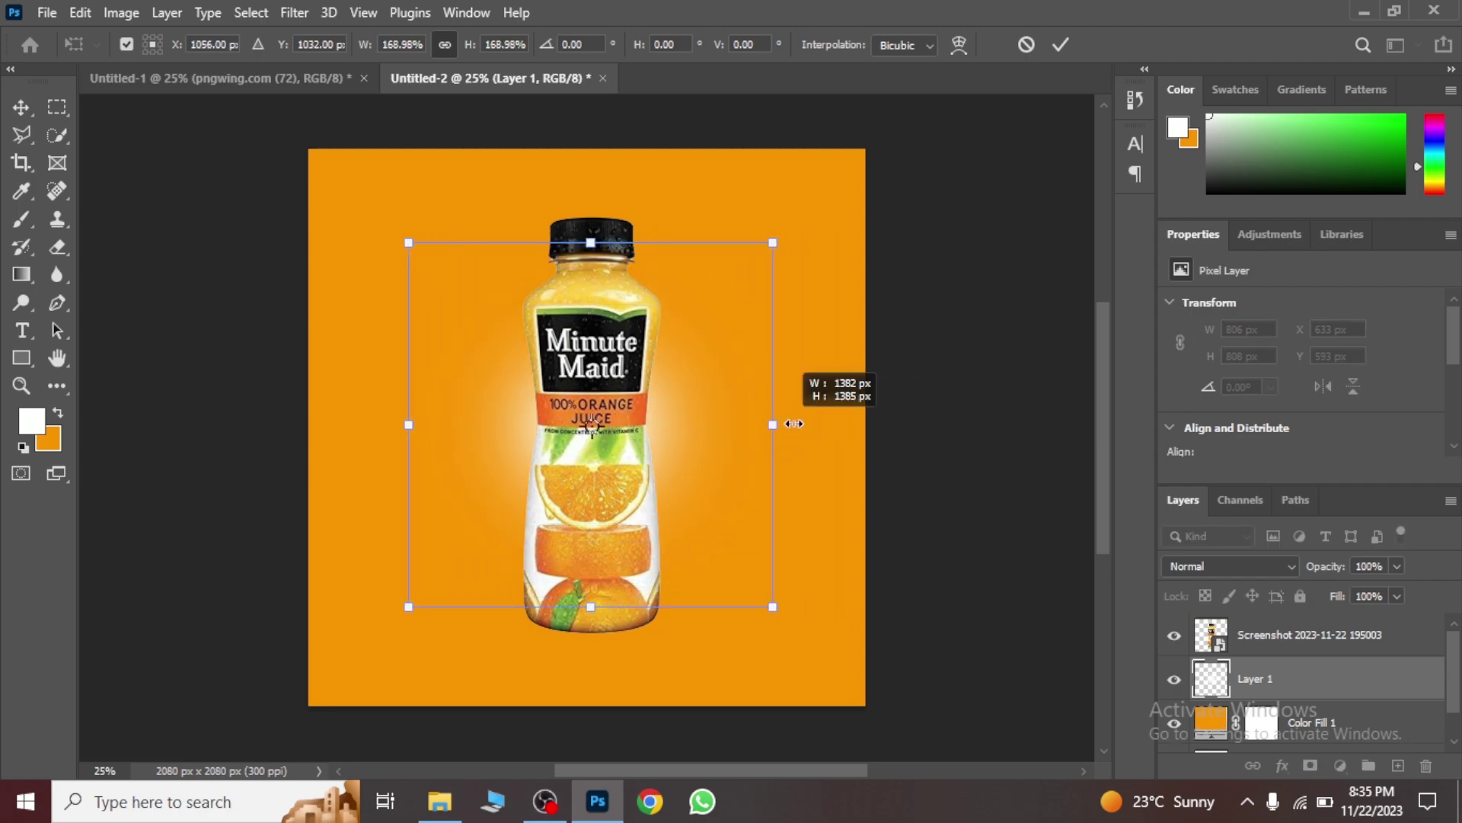
drag(761, 442, 727, 442)
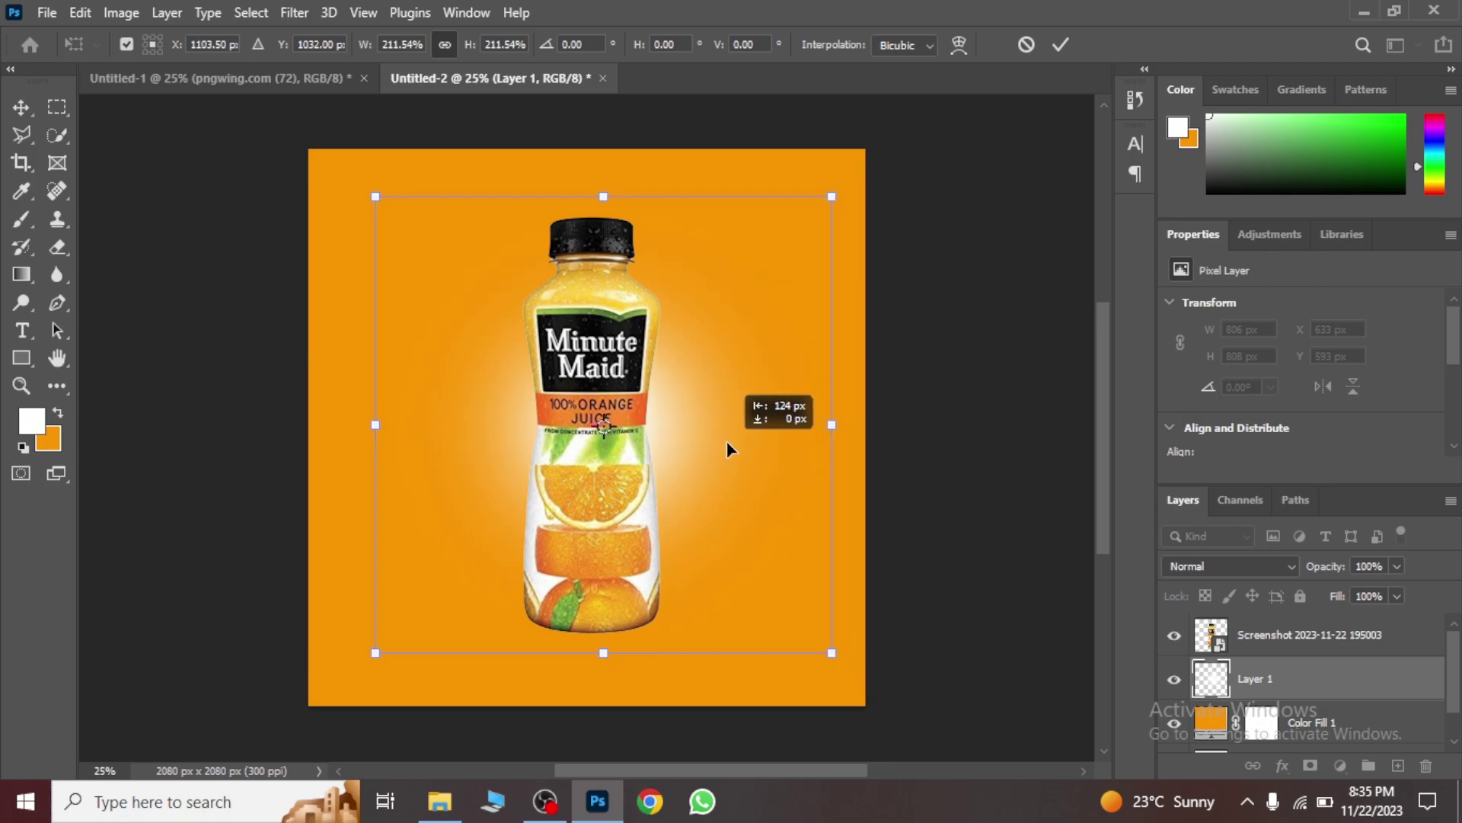
key(b)
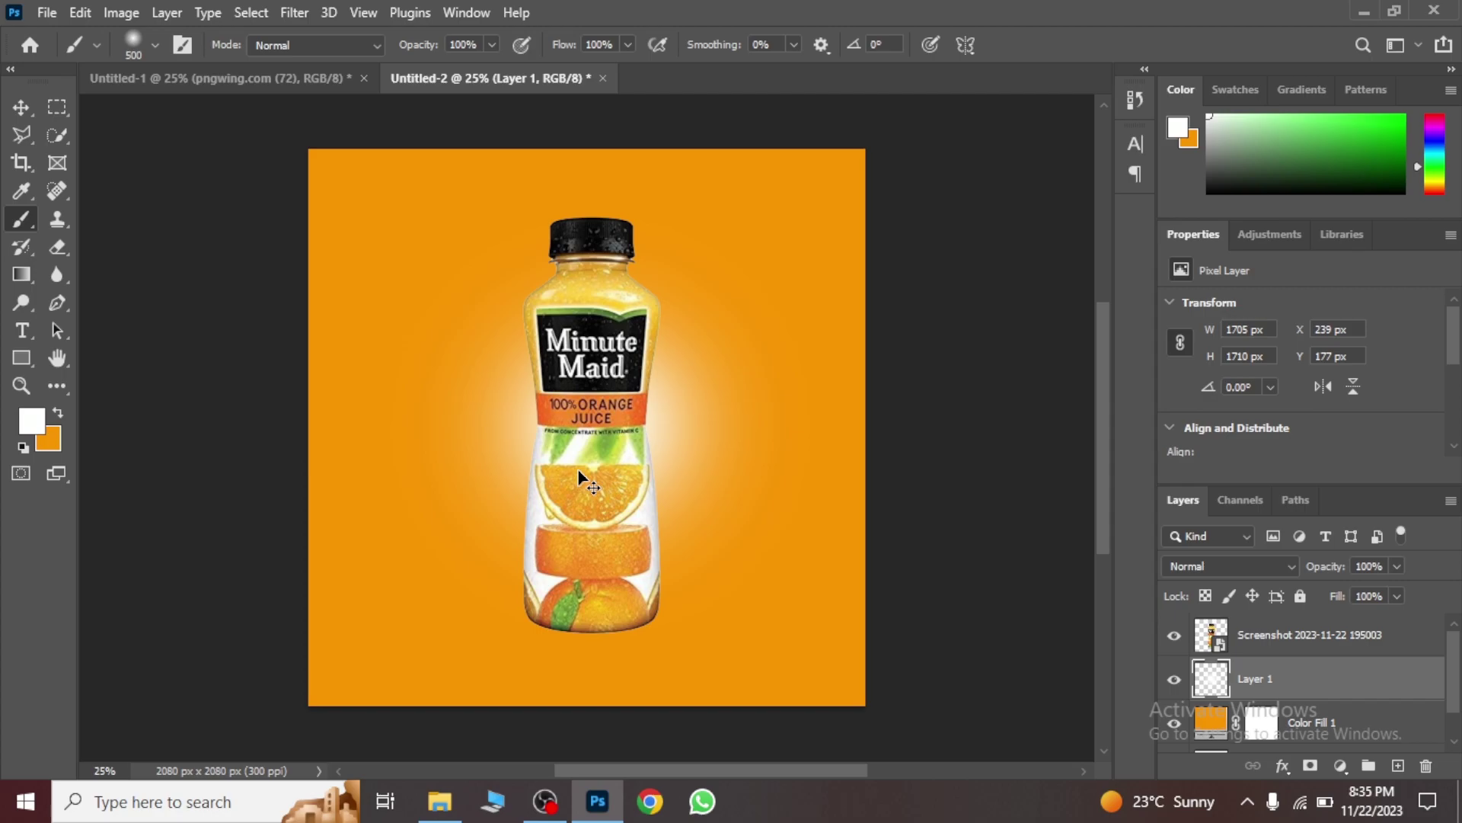
key(ctrl+shift+n)
key(Return)
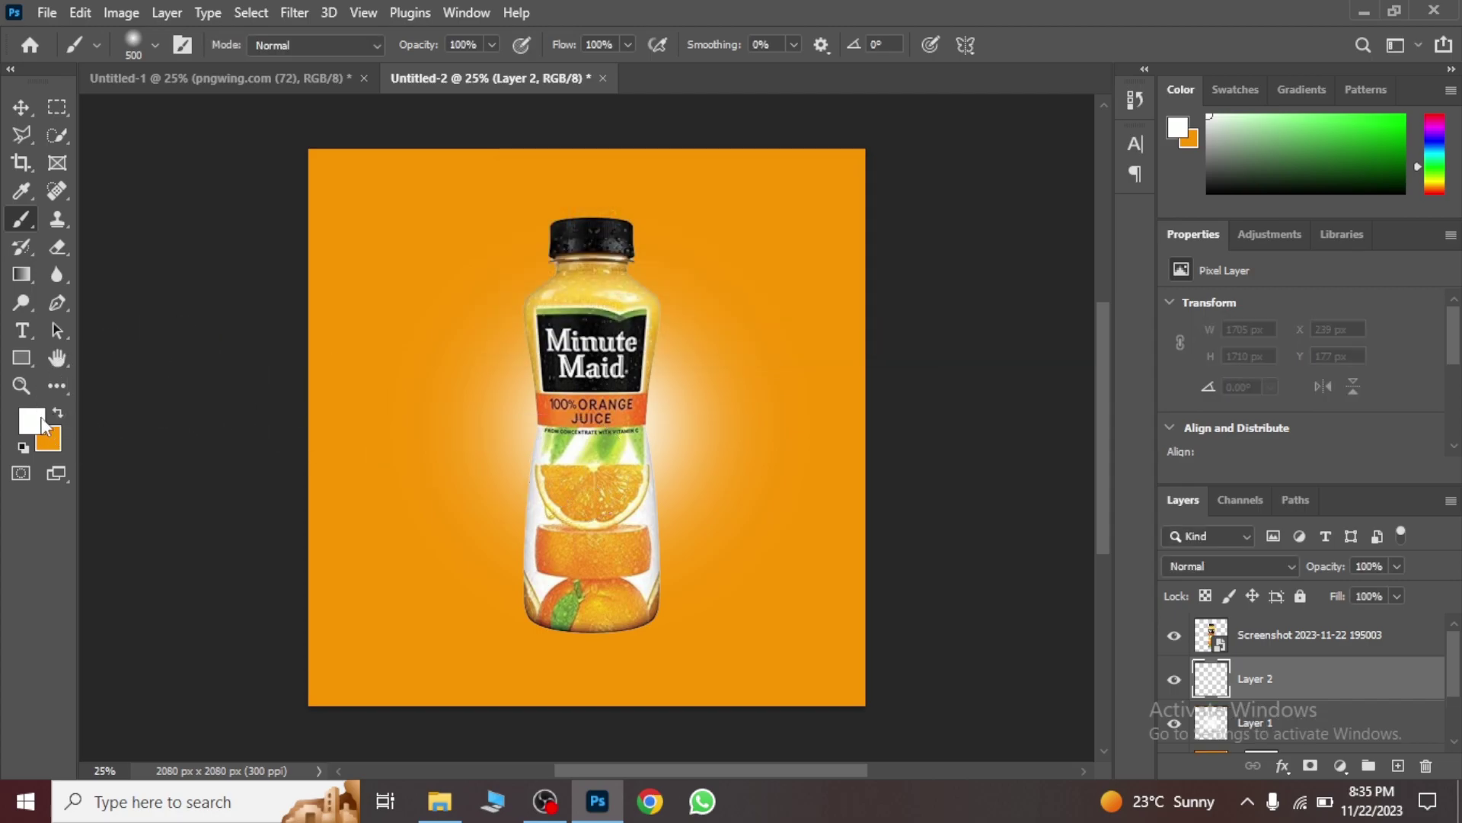
Step: Paint a soft #000000 dot and squash it into a flat shadow under the bottle's base
click(42, 424)
text(000000)
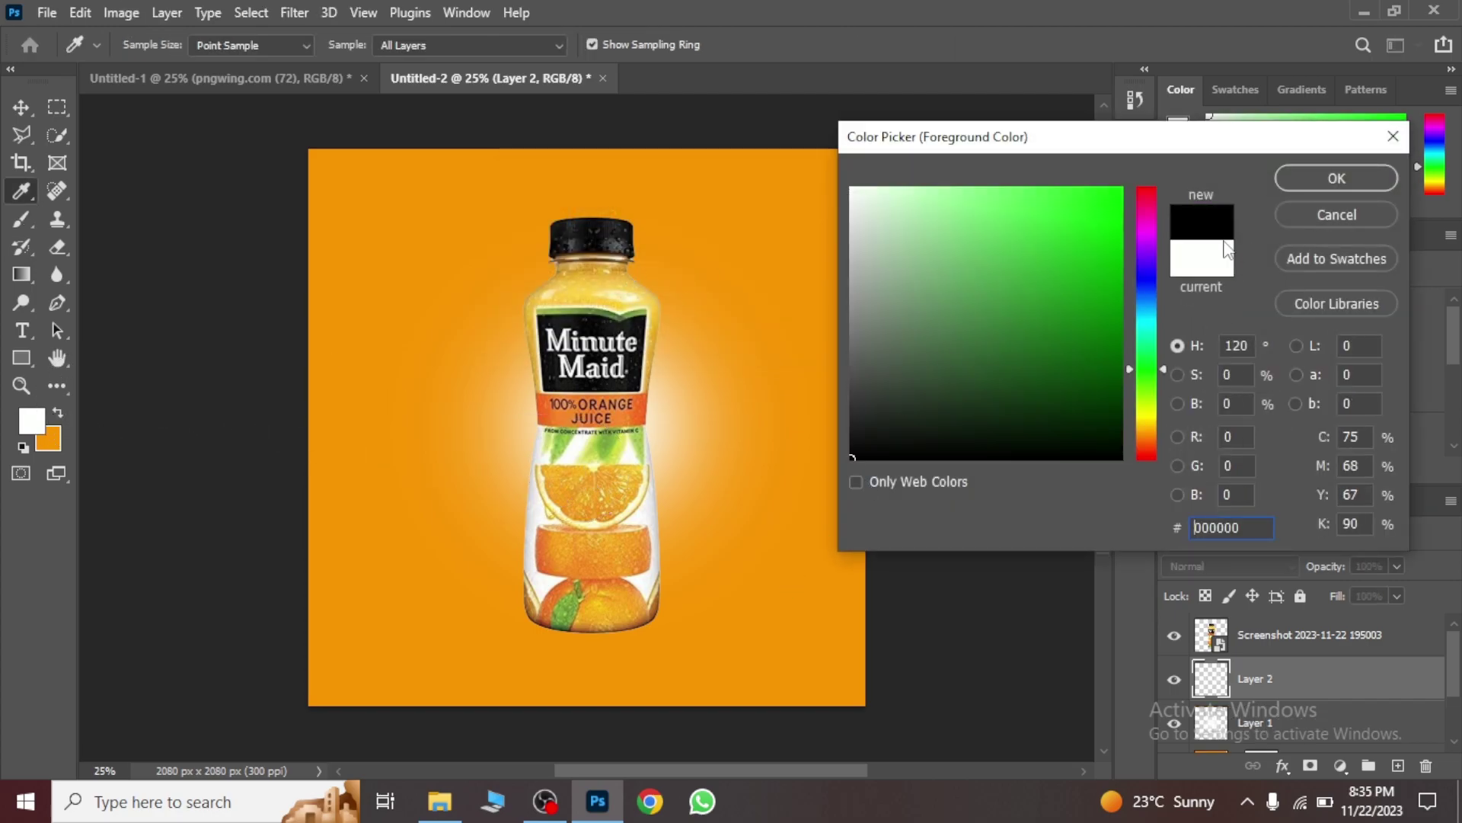
click(1336, 178)
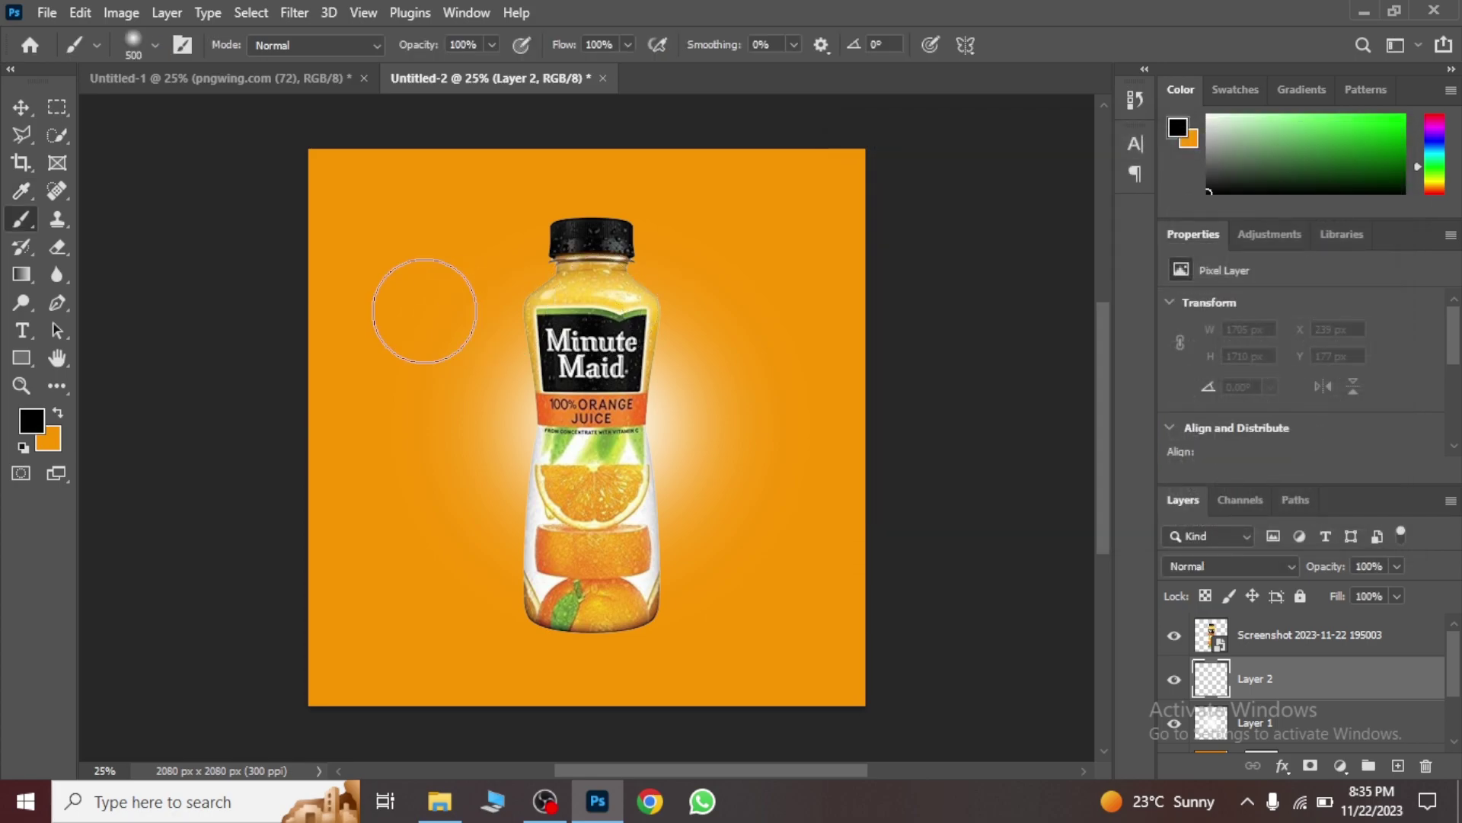
click(424, 311)
key(ctrl+t)
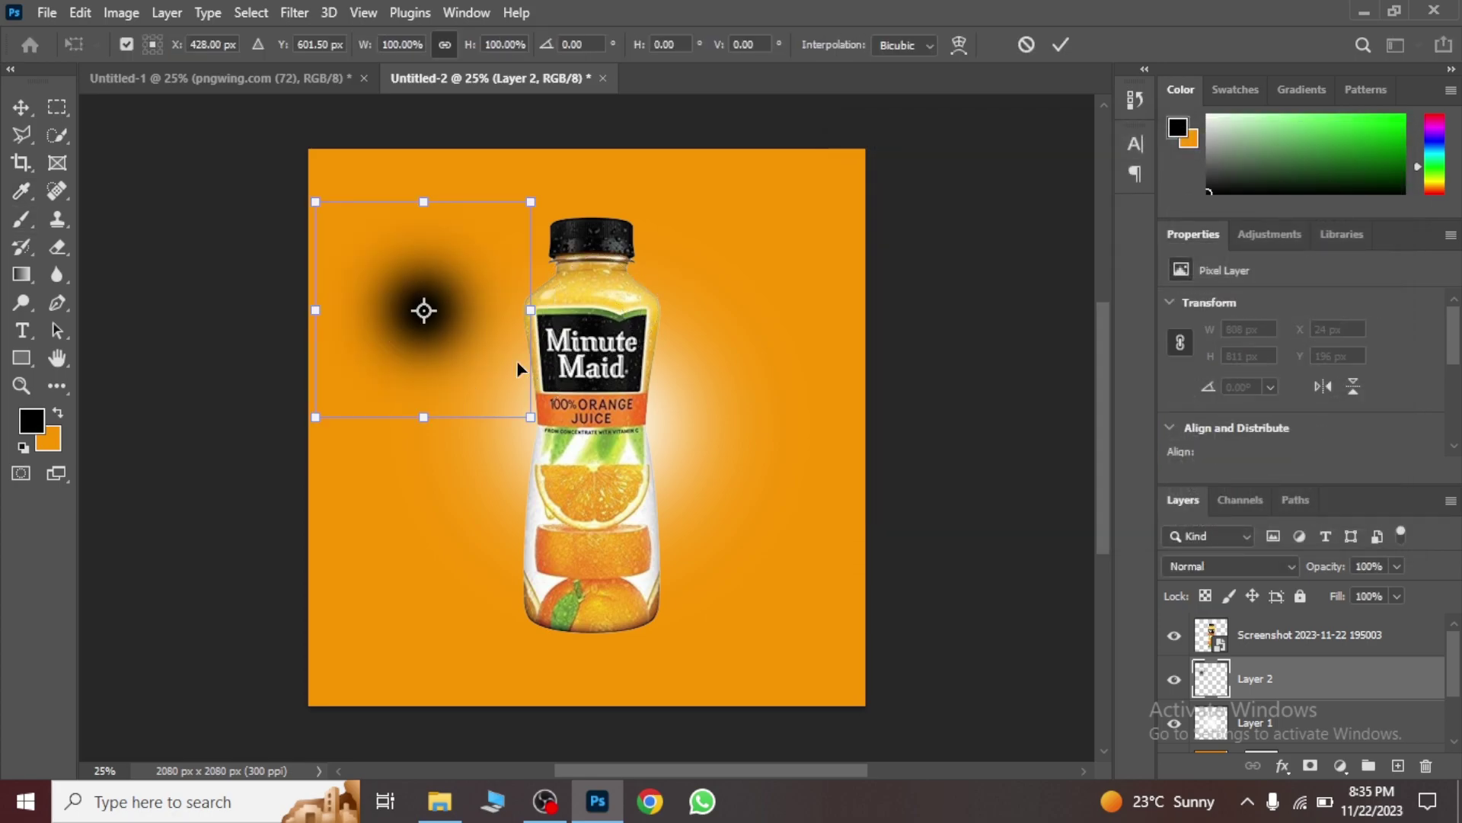
mouse_move(422, 202)
mouse_down()
mouse_move(452, 395)
mouse_move(543, 399)
mouse_up()
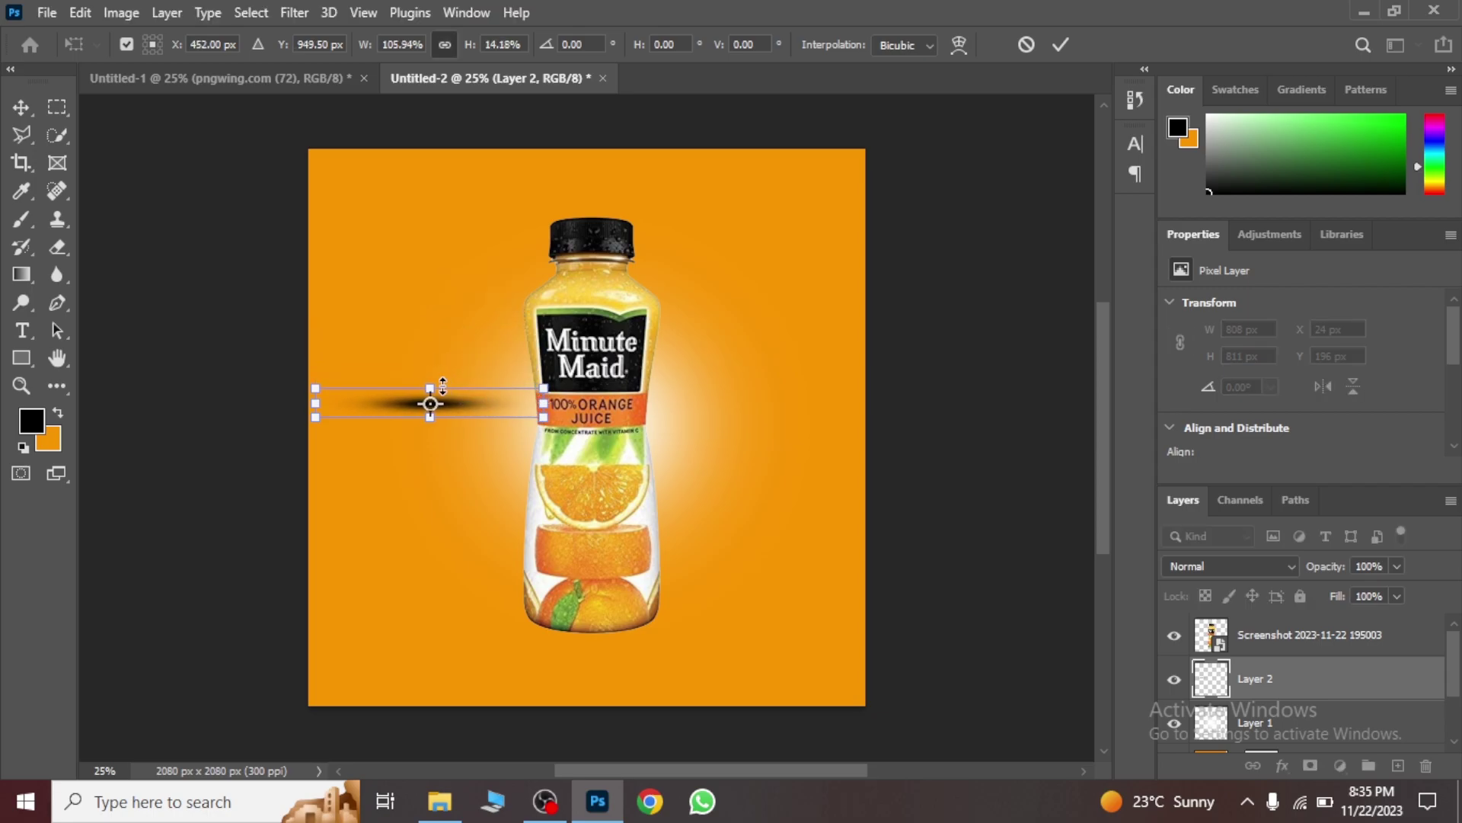
drag(432, 387, 634, 631)
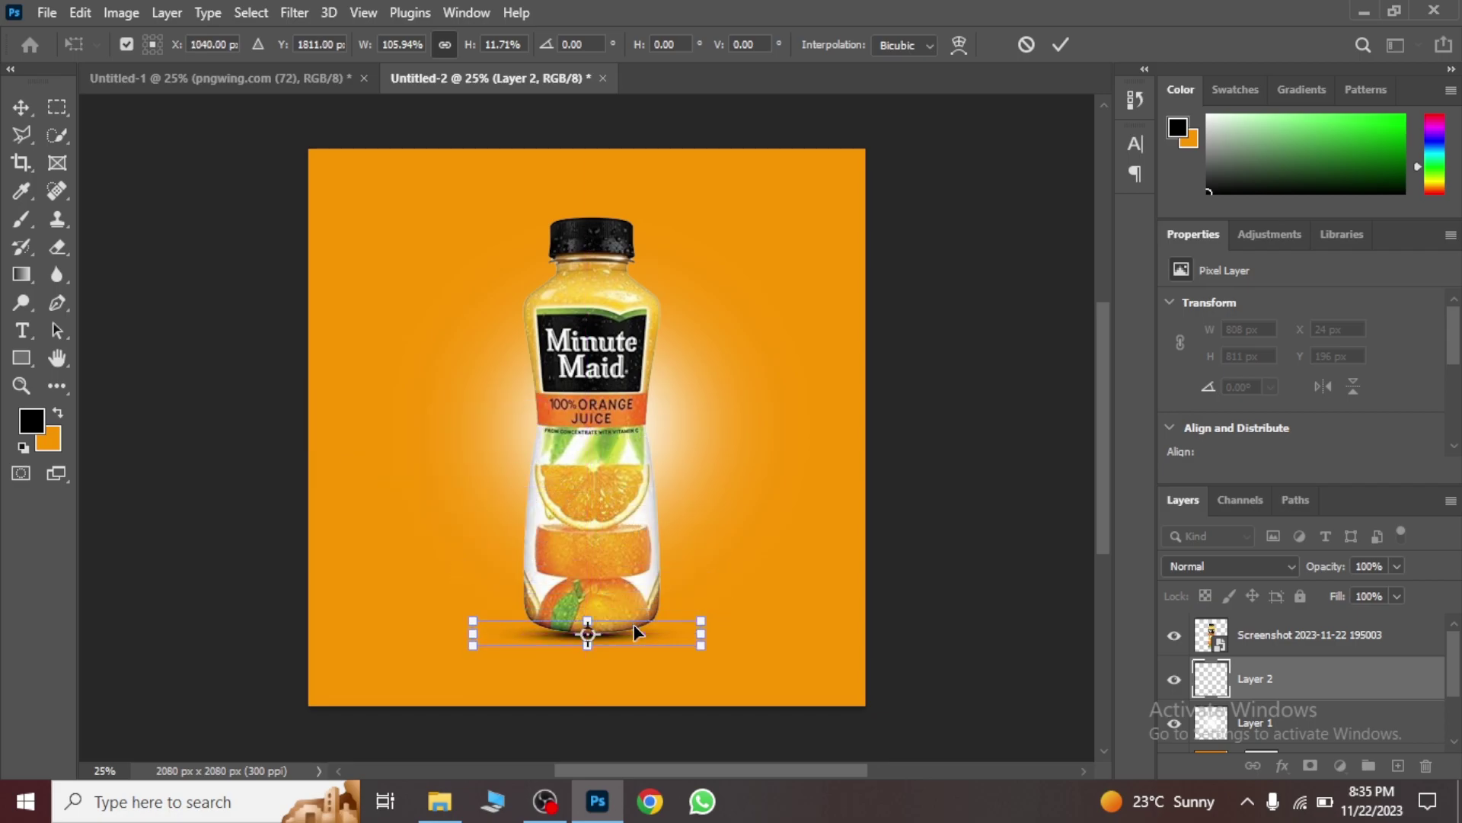
key(Return)
key(b)
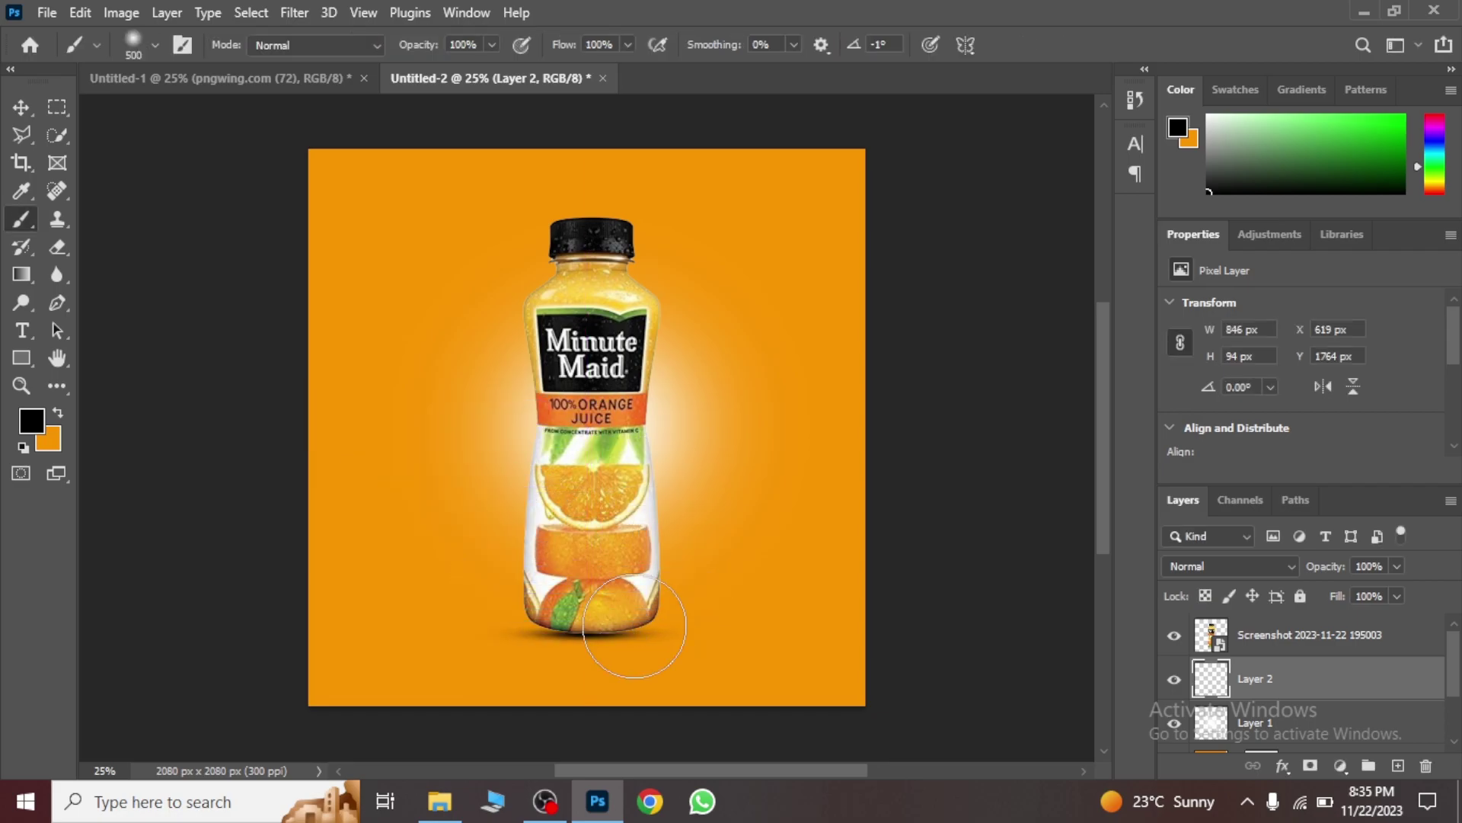
Step: Merge the shadow layer together with the glow on Layer 1
key(v)
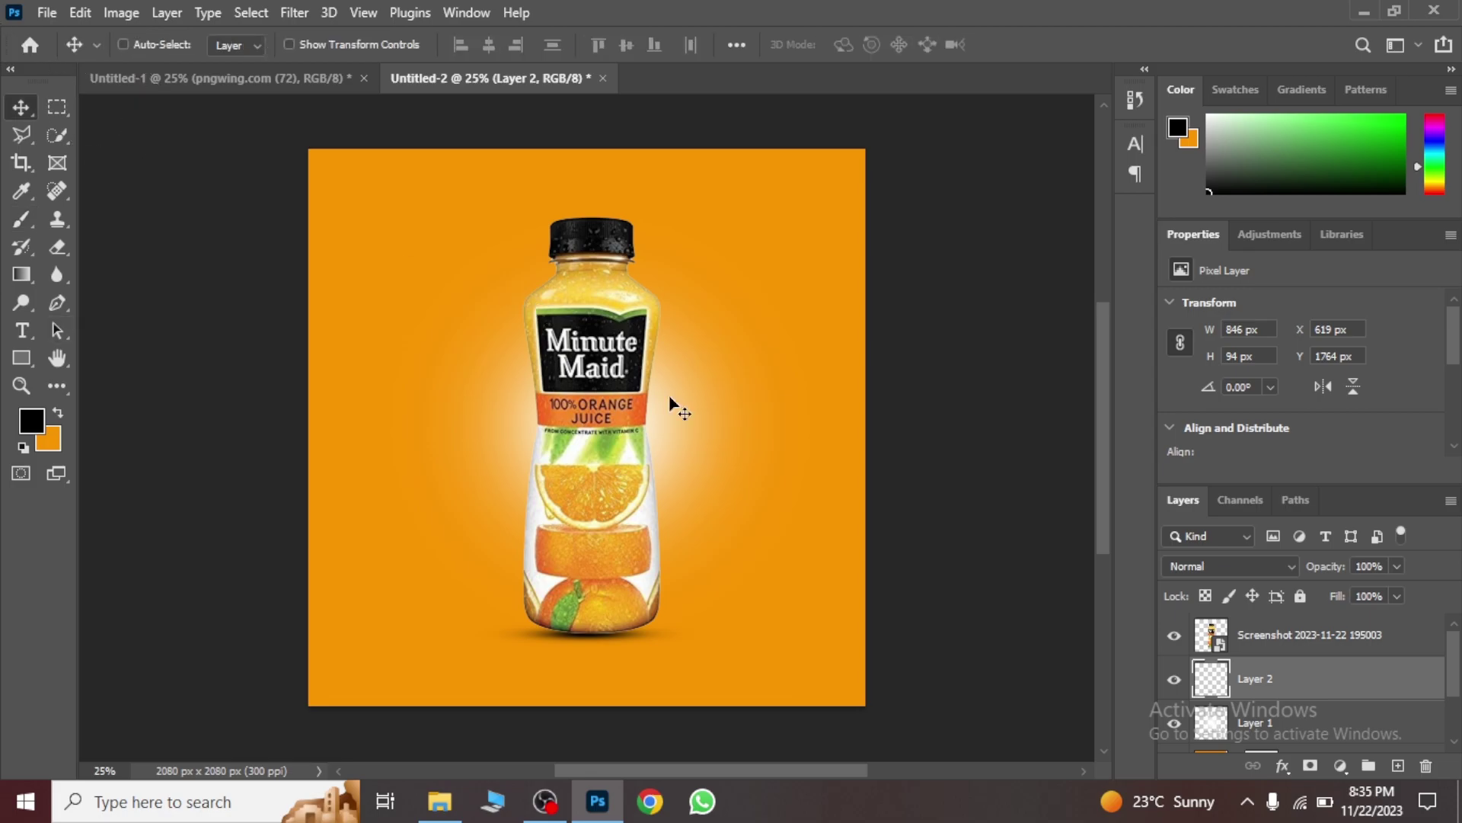
shift+click(1268, 730)
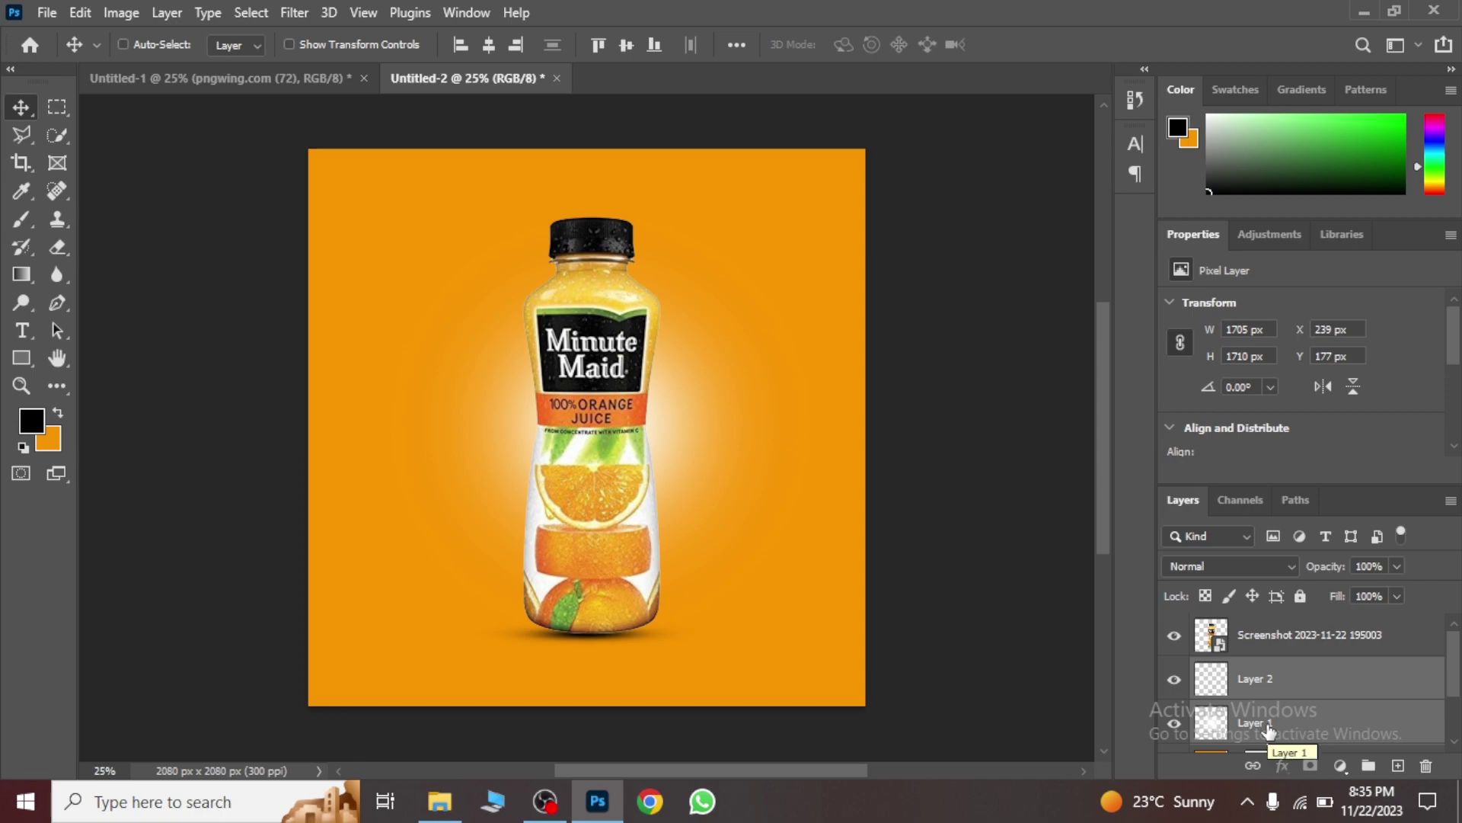
key(ctrl+e)
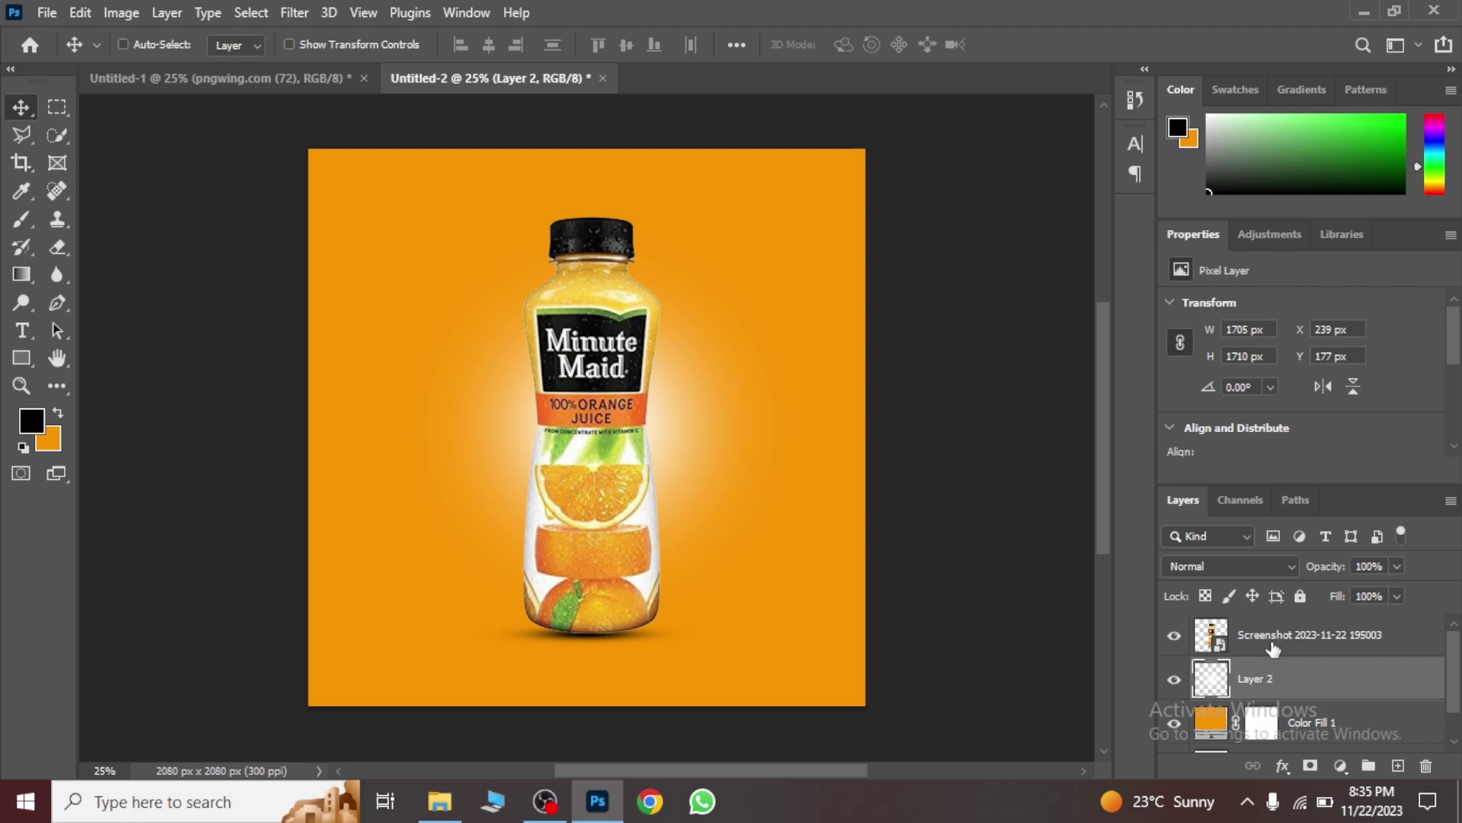
Step: Place the purepng water-splash image around the bottle and move its layer above the bottle
click(440, 801)
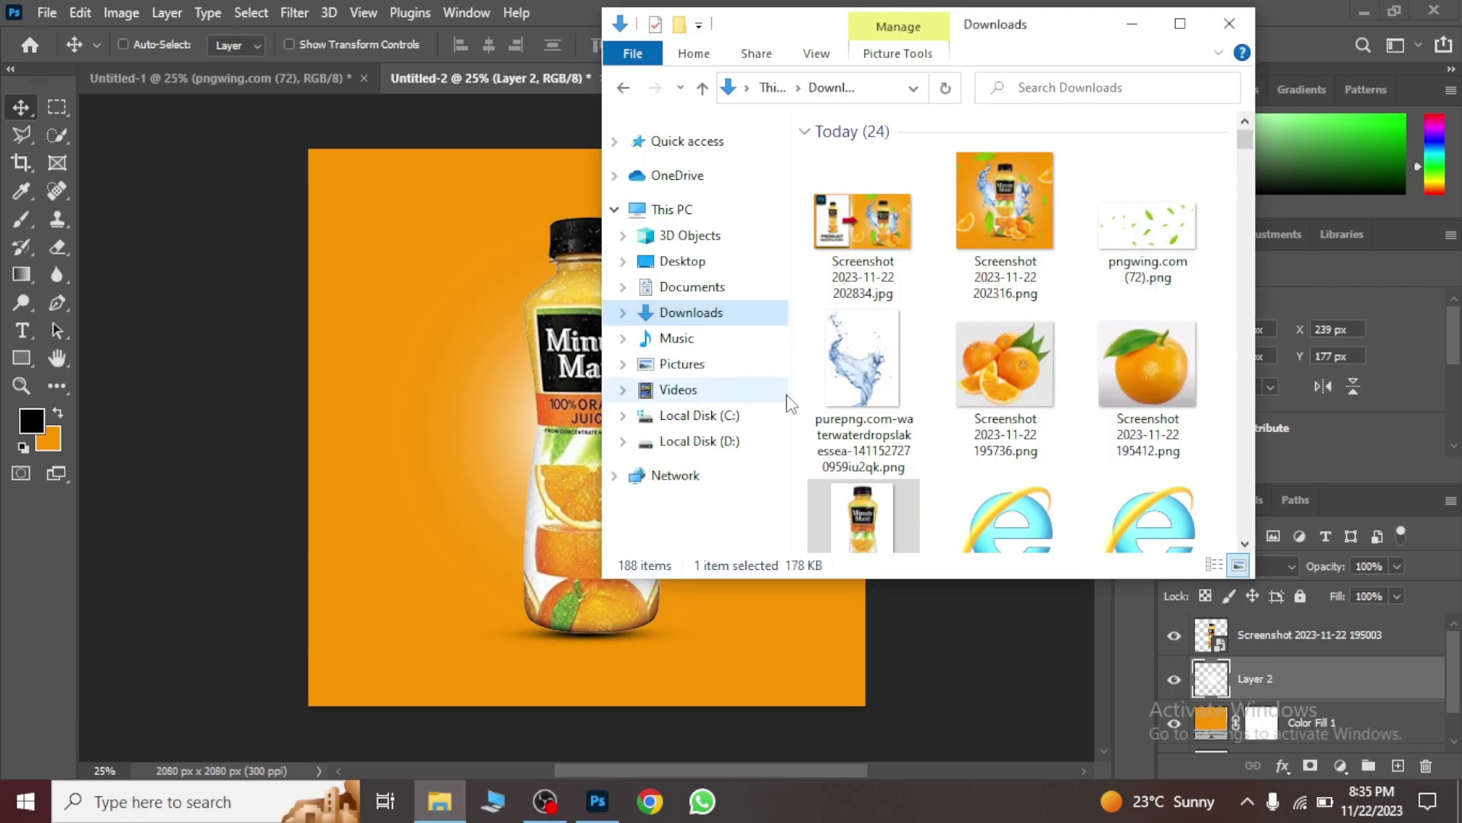
drag(862, 358, 454, 463)
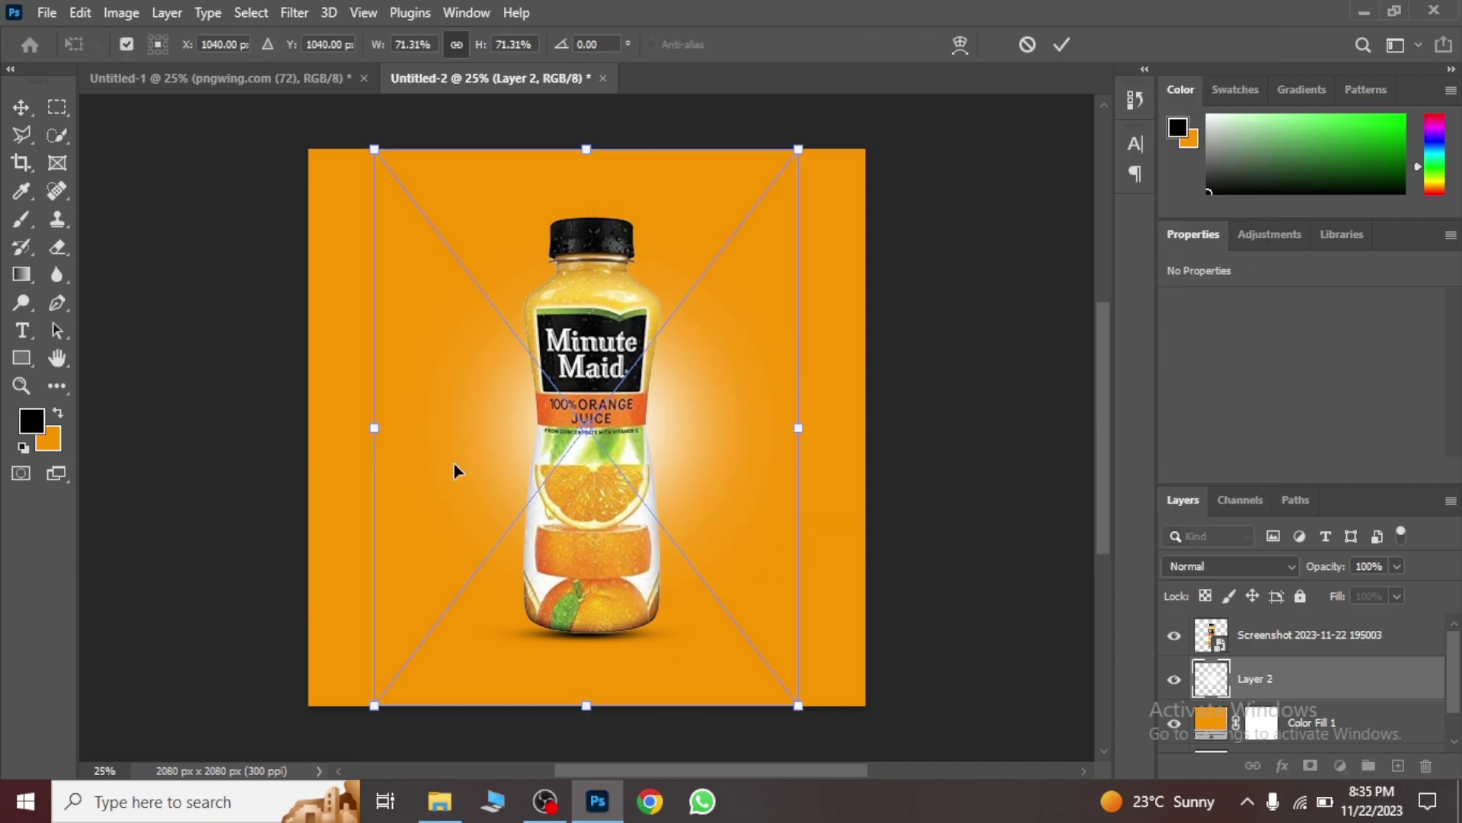
drag(606, 496, 645, 423)
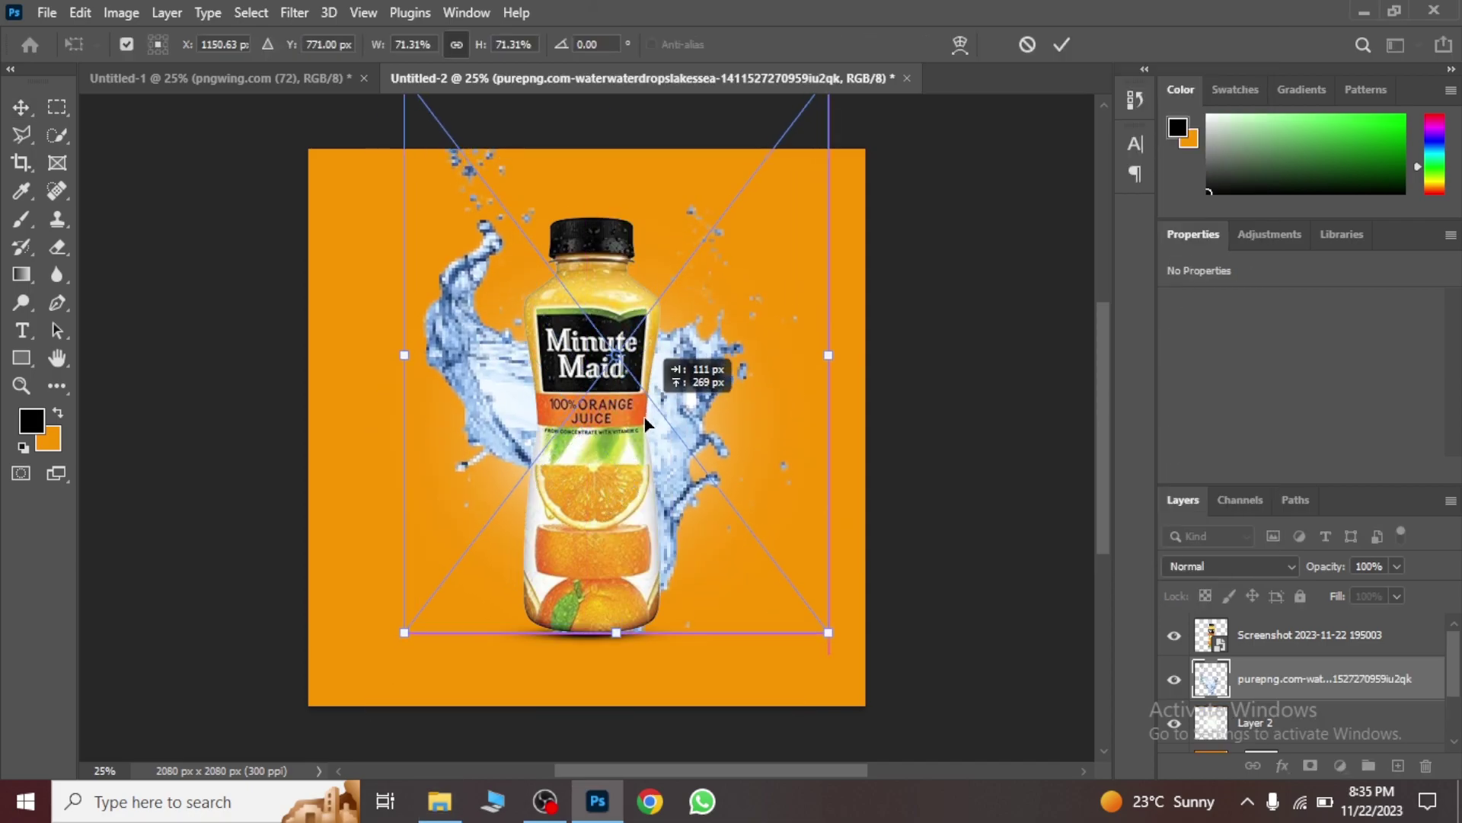
key(Return)
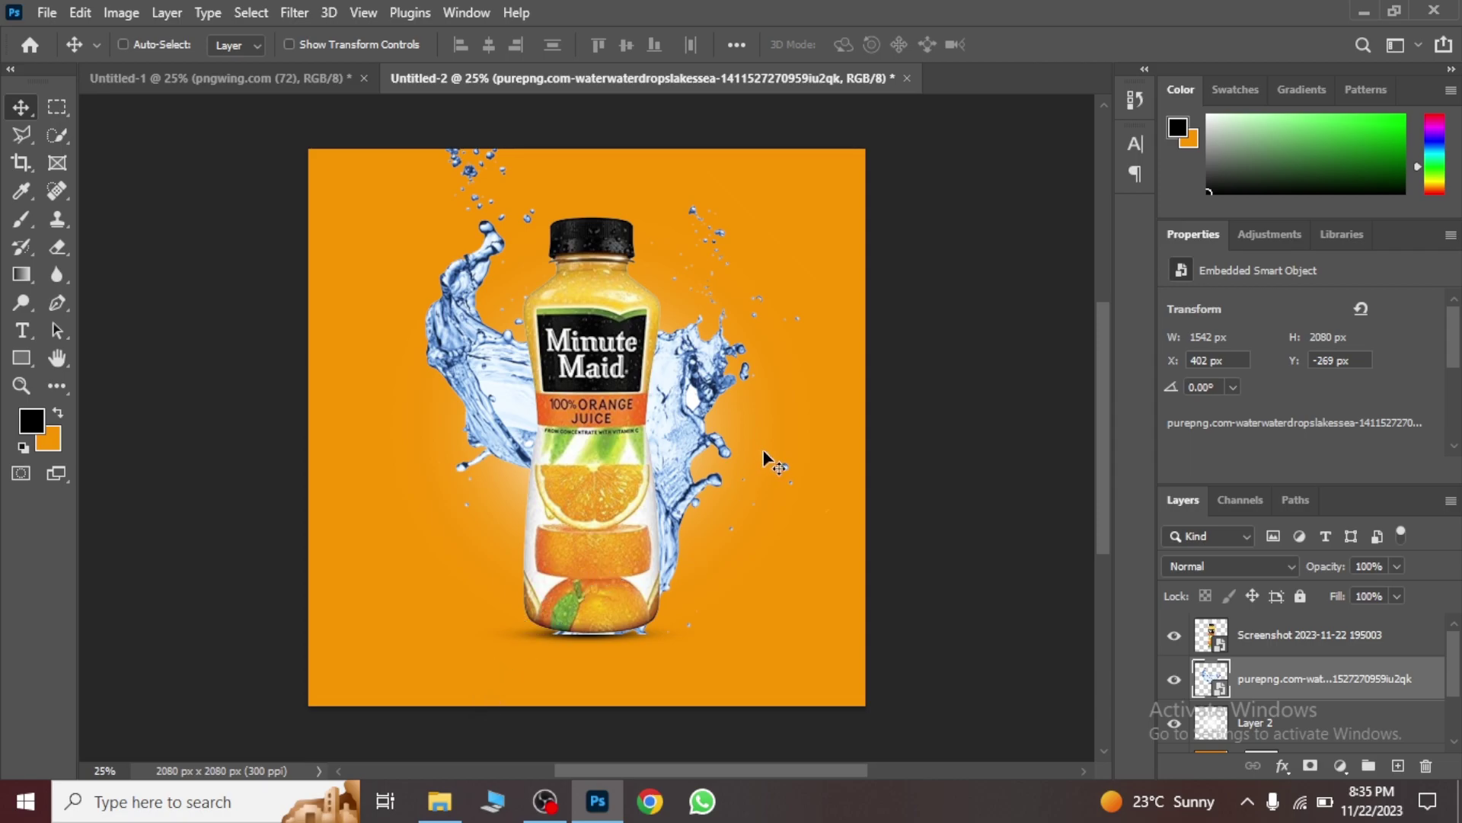
mouse_move(1270, 678)
mouse_down()
mouse_move(1259, 631)
mouse_move(1264, 694)
mouse_up()
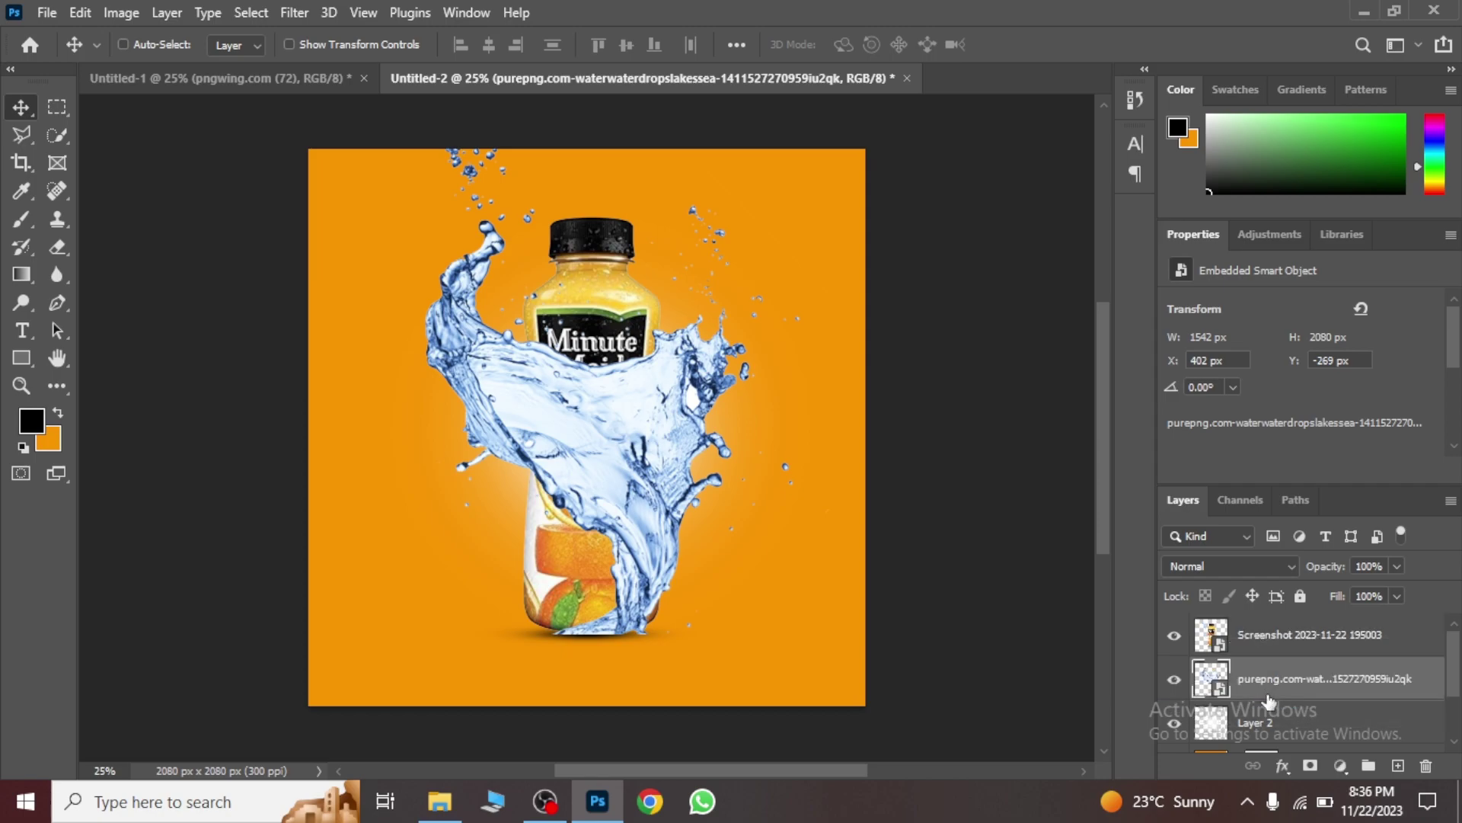
Step: Place the oranges-and-leaves screenshot and move its layer to the top of the stack
click(440, 801)
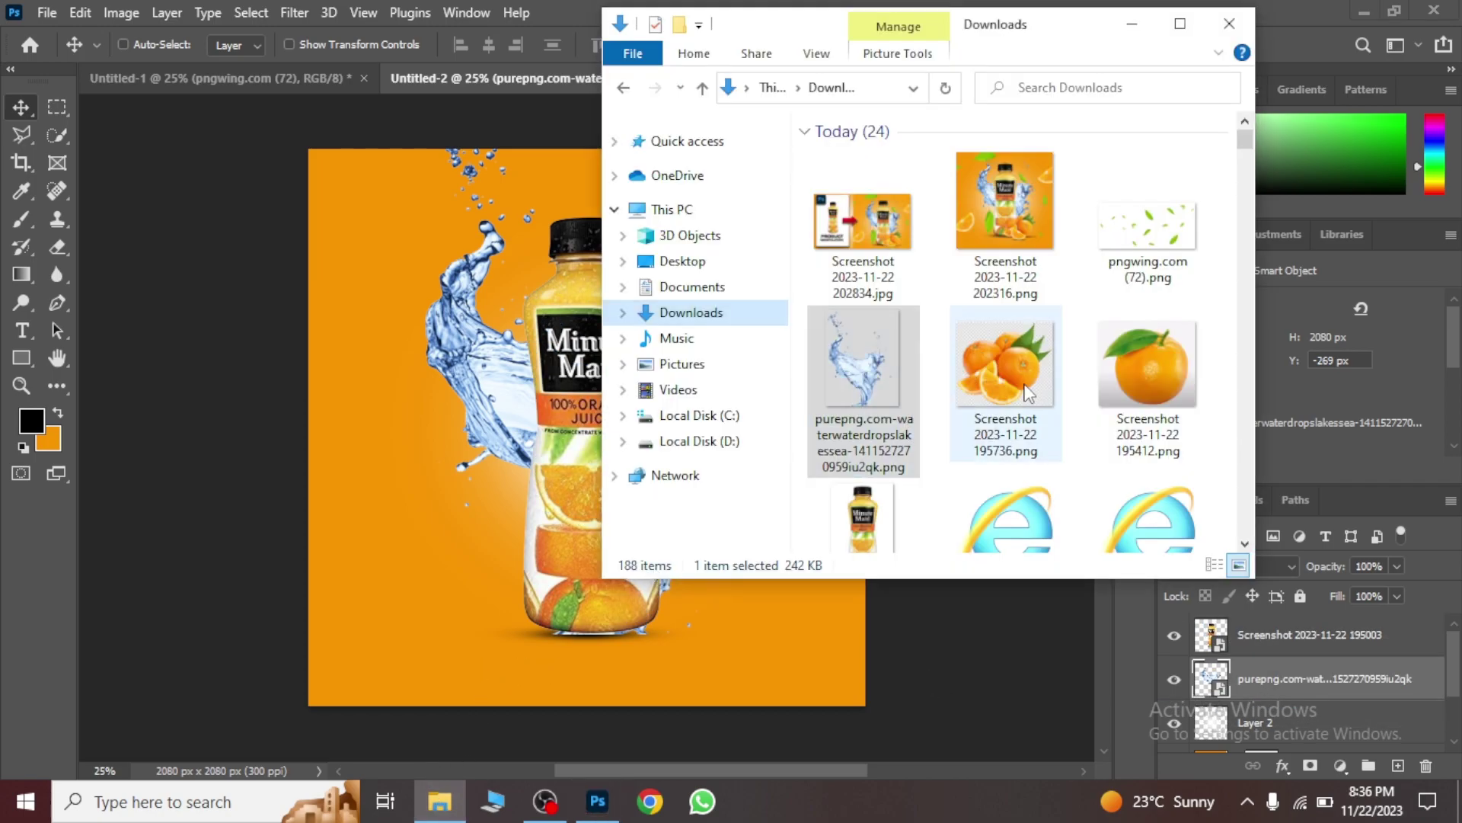
drag(1028, 392, 463, 463)
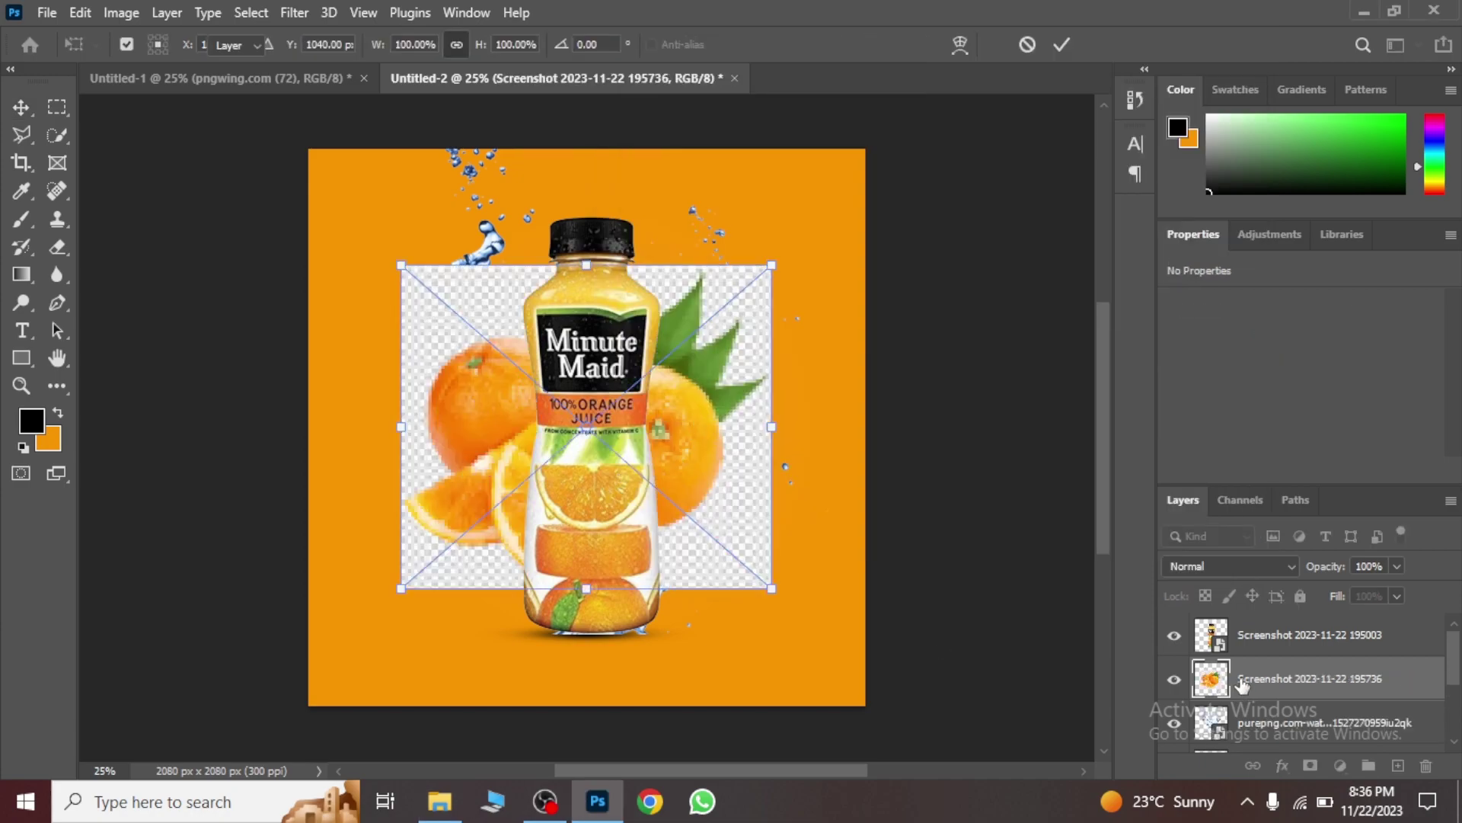
drag(1225, 681, 1224, 615)
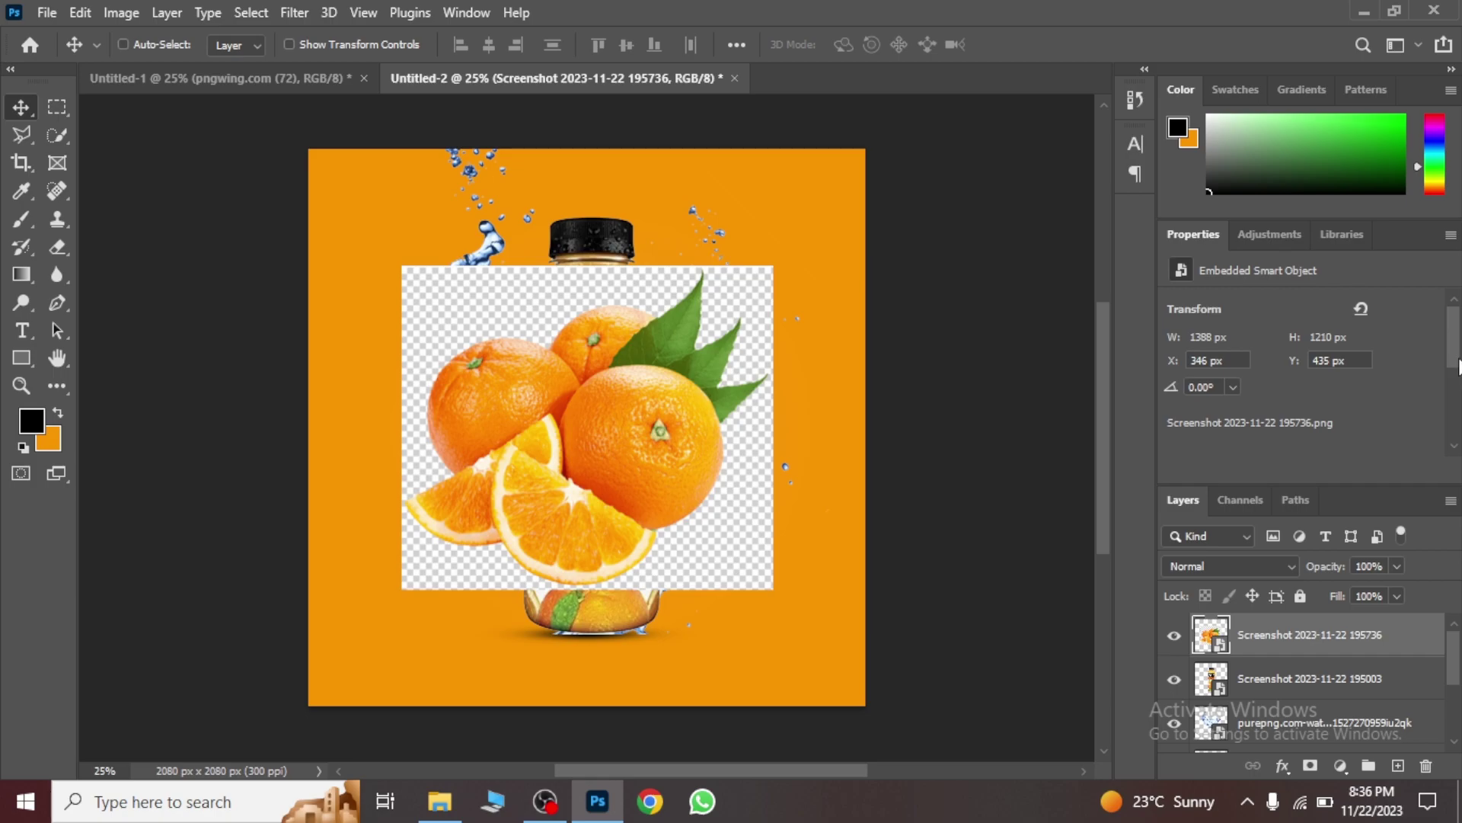
Step: Convert the oranges to a normal layer, keeping transforms, and remove its white background
drag(1459, 366, 1459, 424)
click(1297, 394)
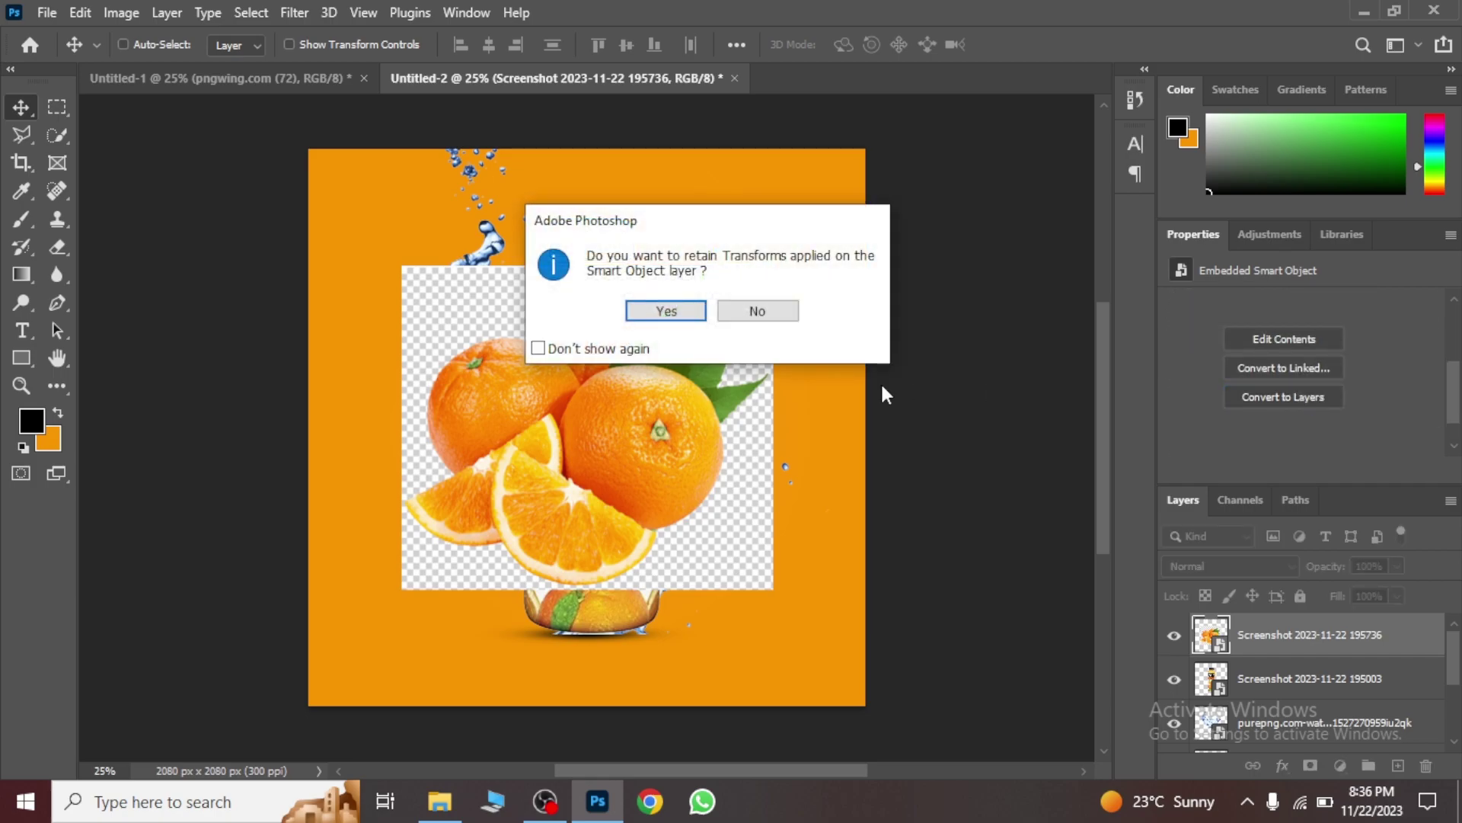
click(683, 309)
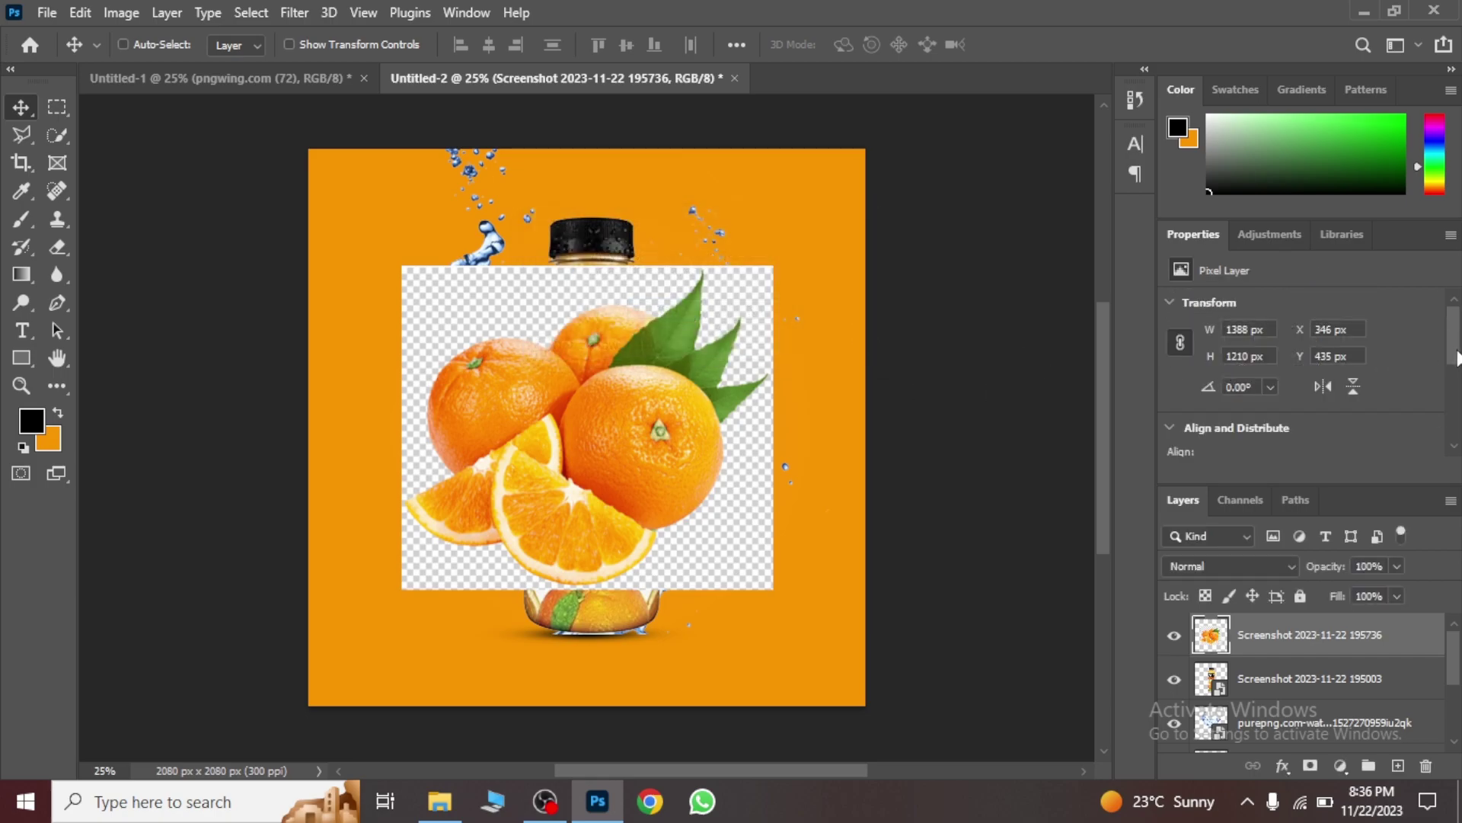
drag(1456, 358, 1456, 430)
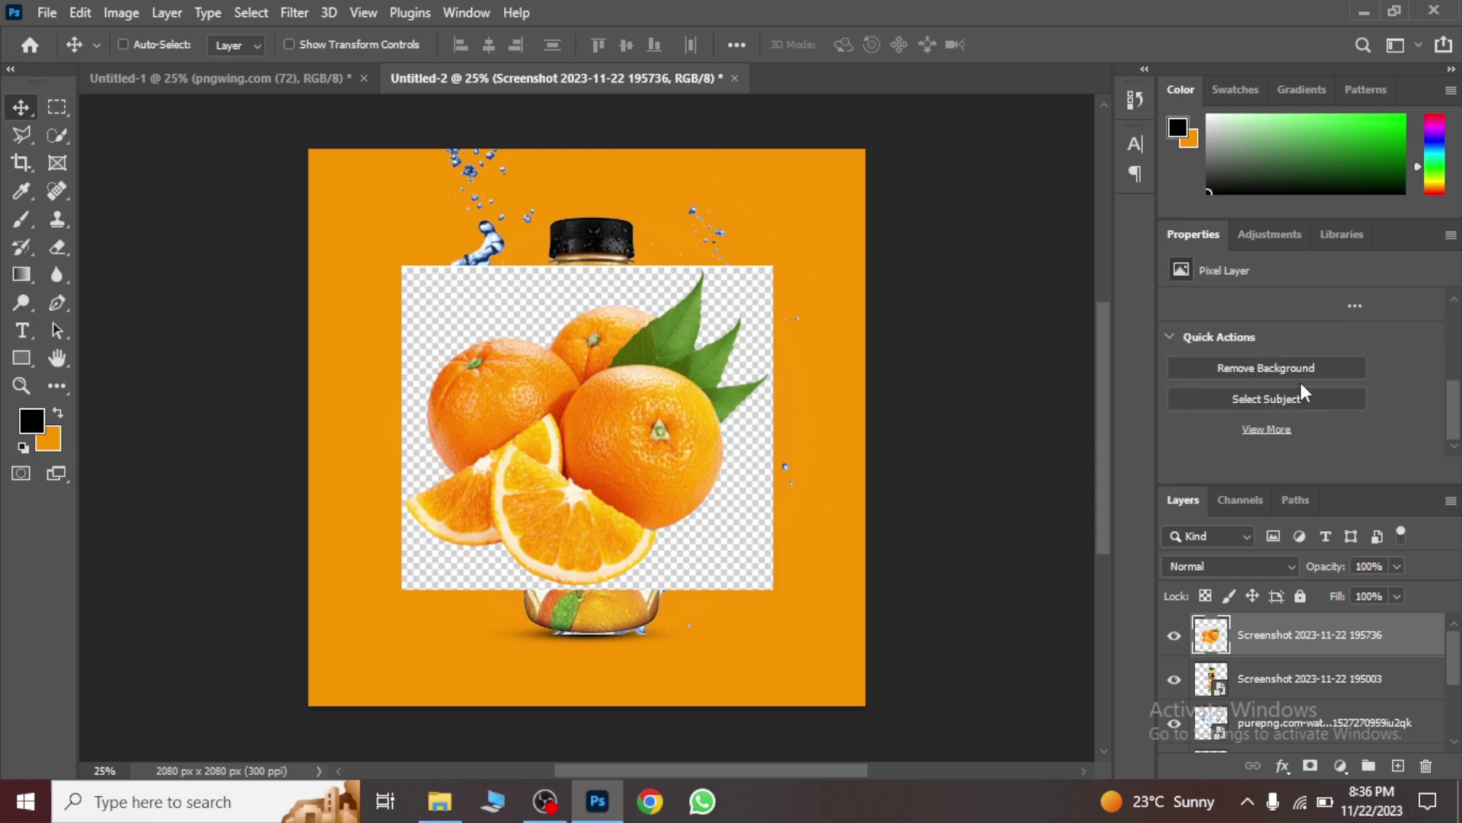
click(1271, 368)
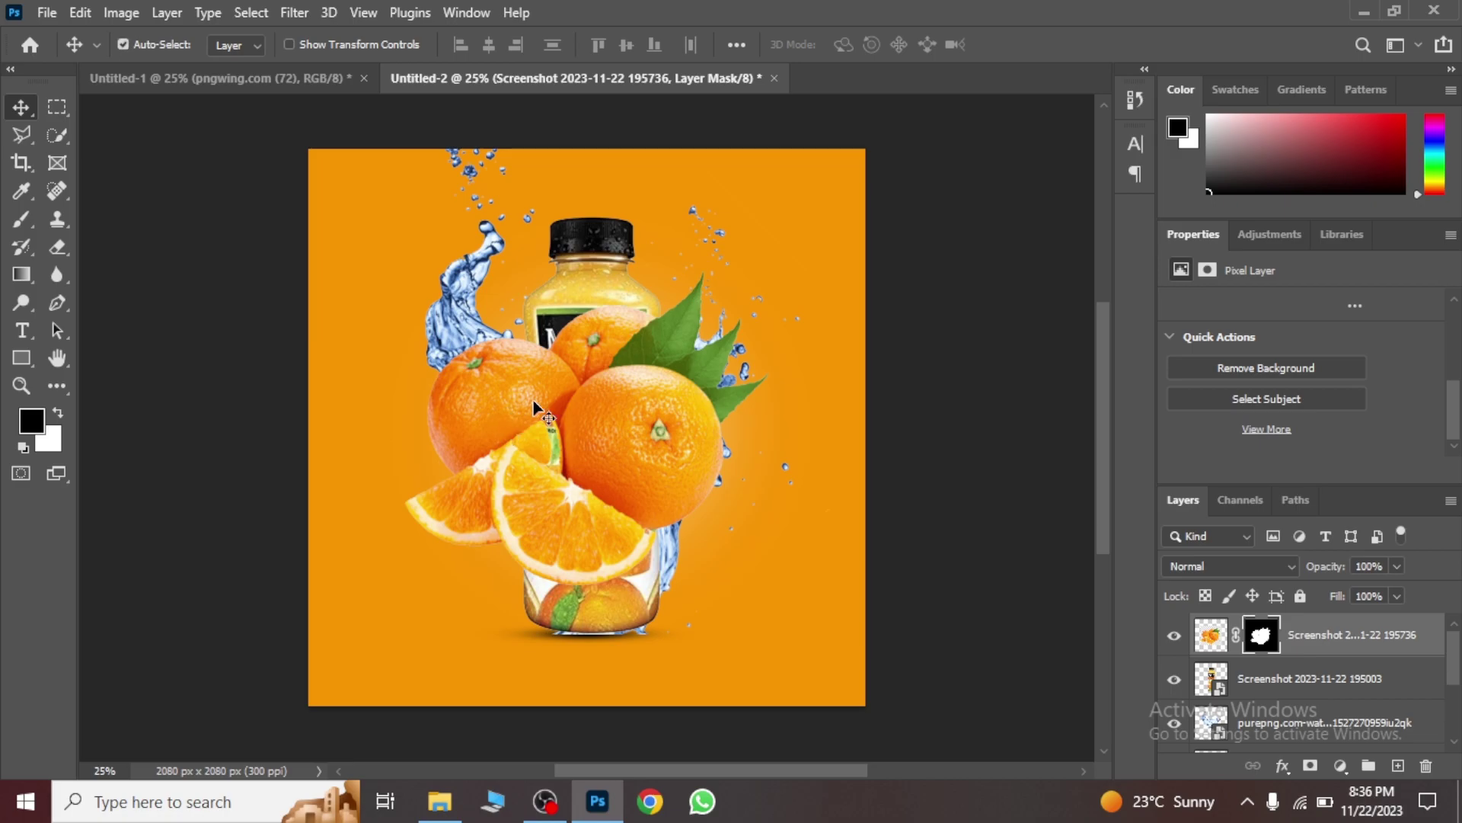
Step: Scale the oranges to about 53.63% and set them against the bottle's lower right base
key(ctrl+t)
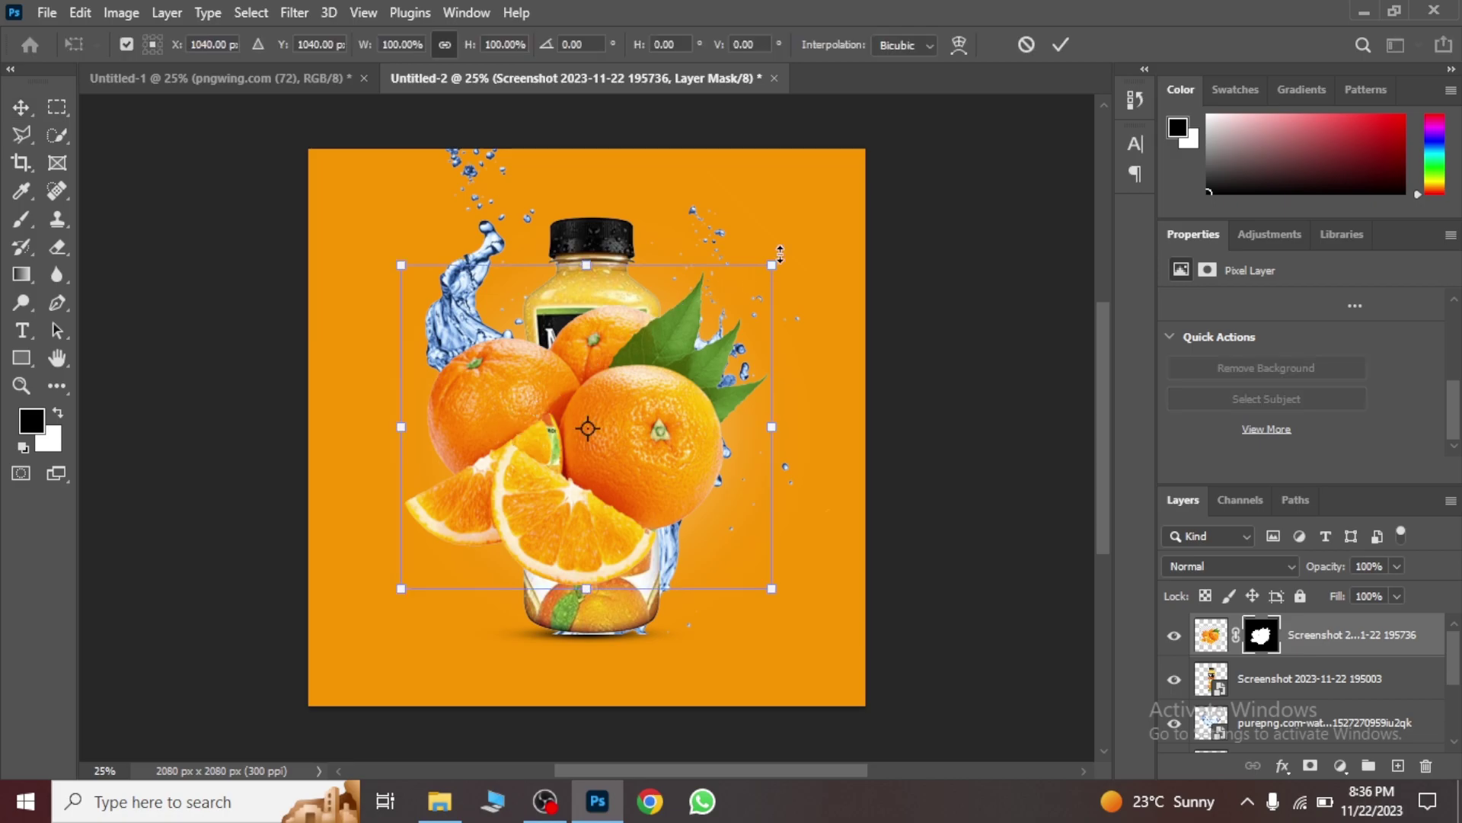
drag(771, 264, 577, 434)
mouse_move(563, 512)
mouse_down()
mouse_move(659, 563)
mouse_move(746, 583)
mouse_up()
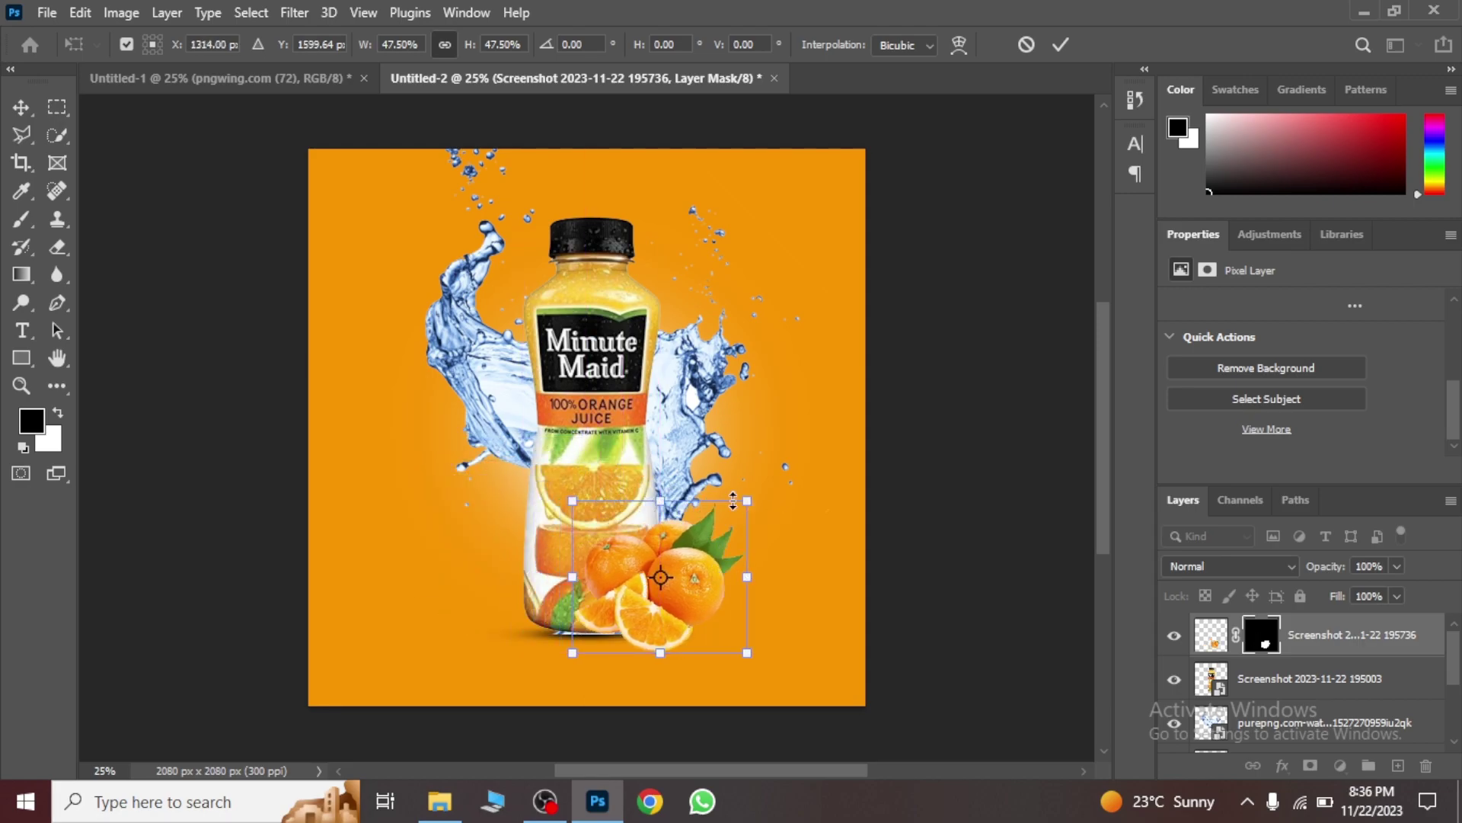
drag(749, 498, 772, 478)
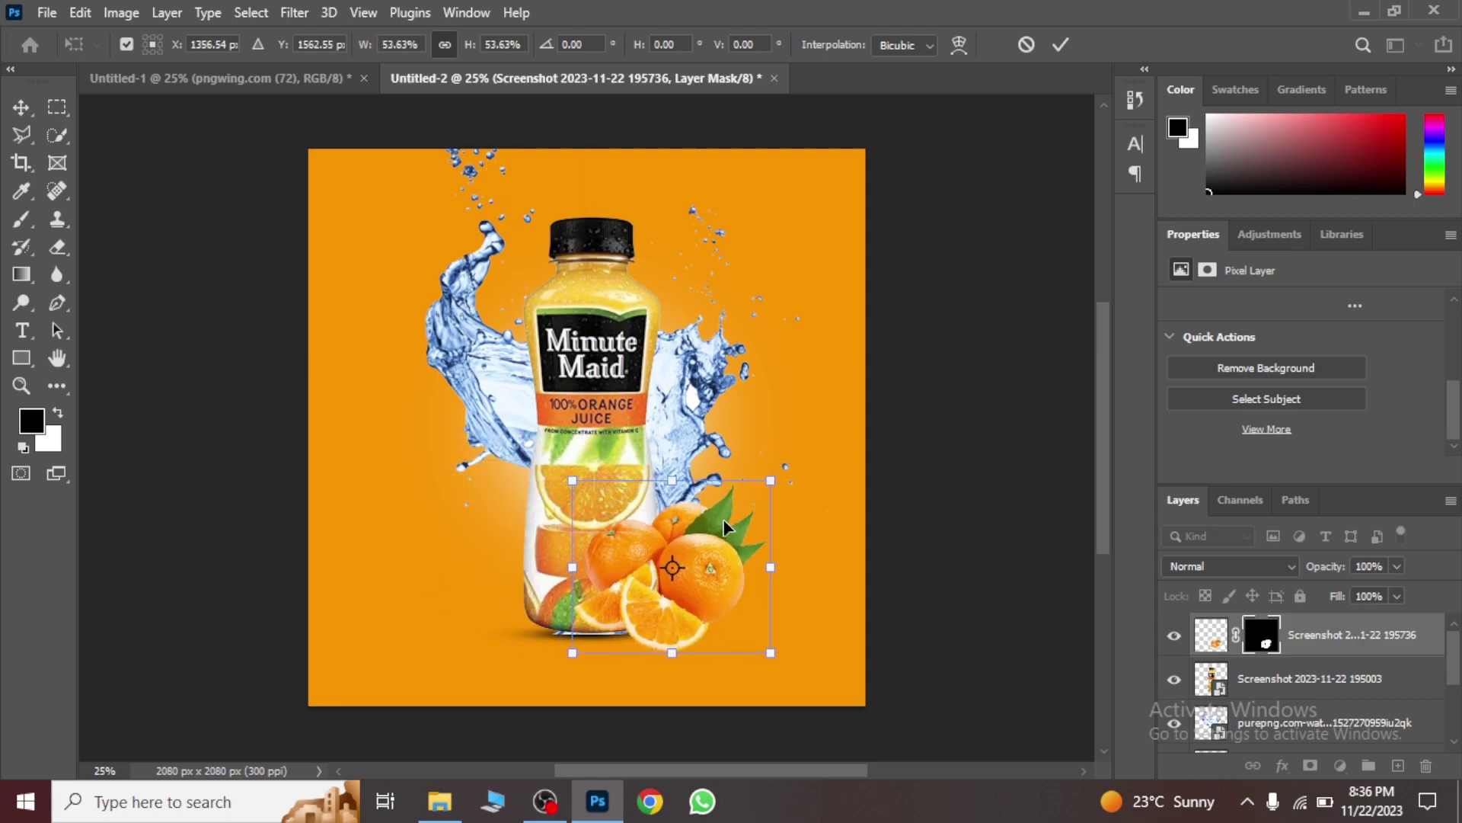
drag(725, 527, 720, 538)
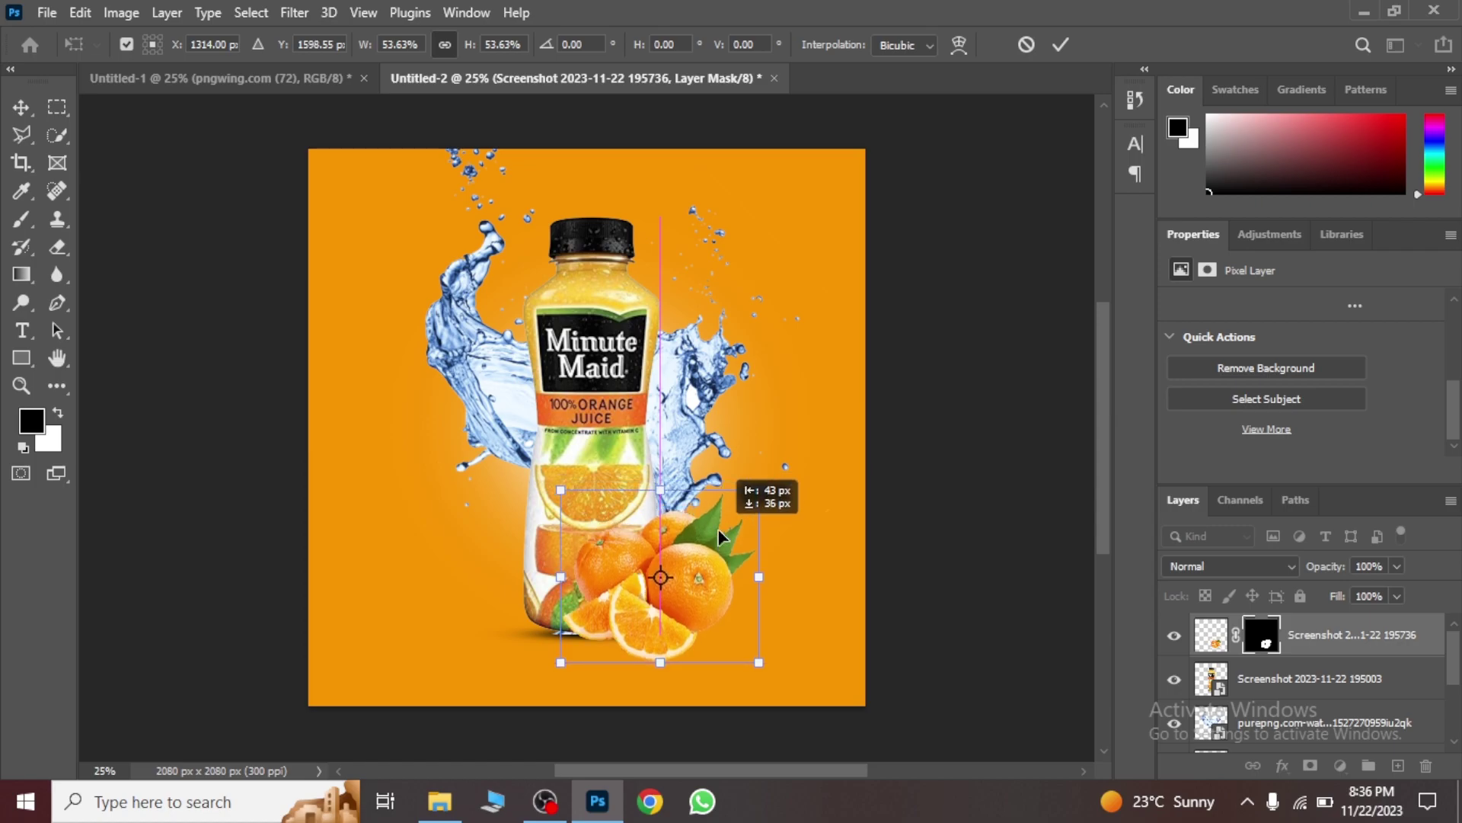
key(Return)
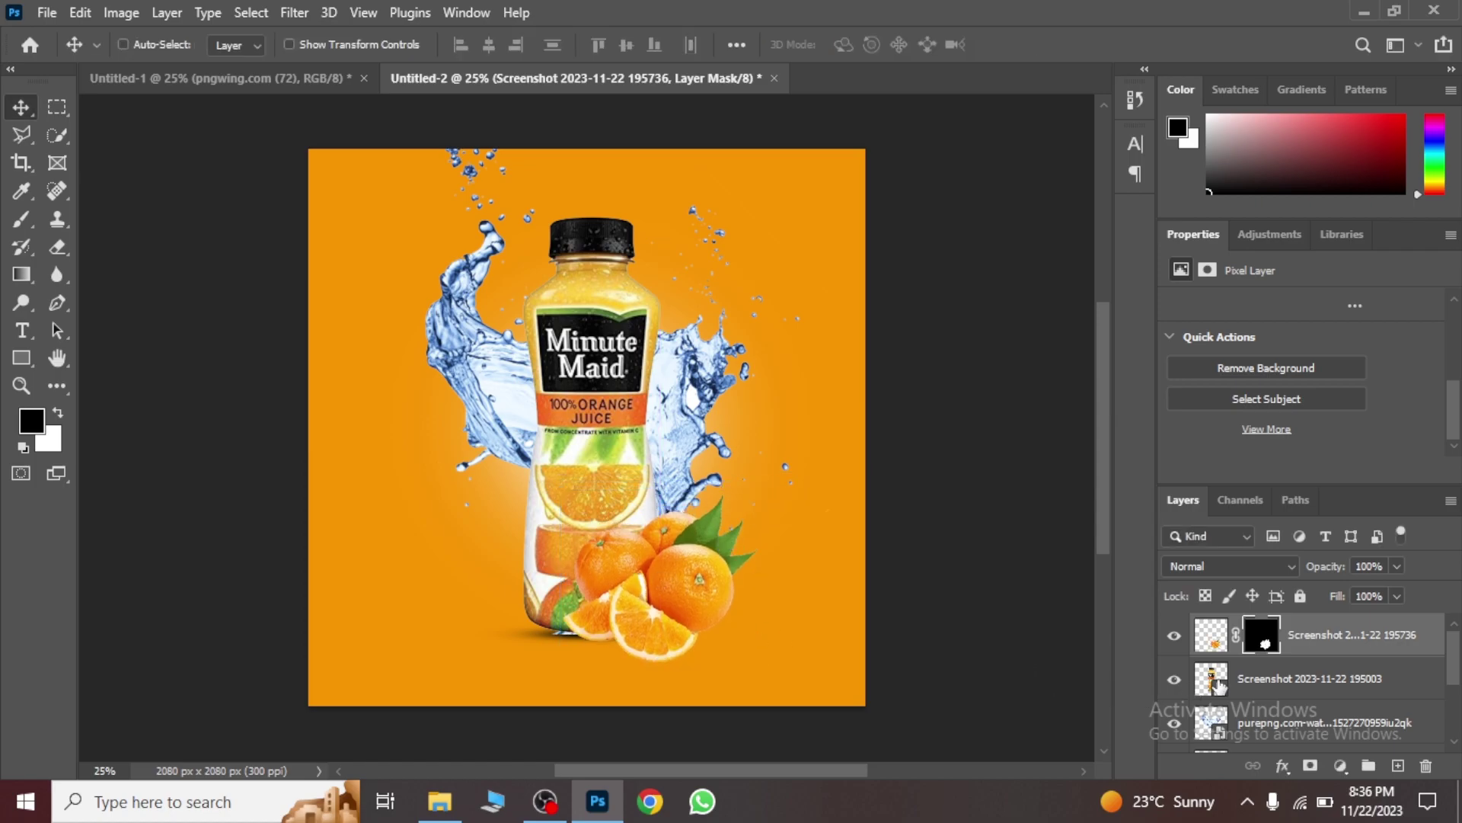
click(1246, 681)
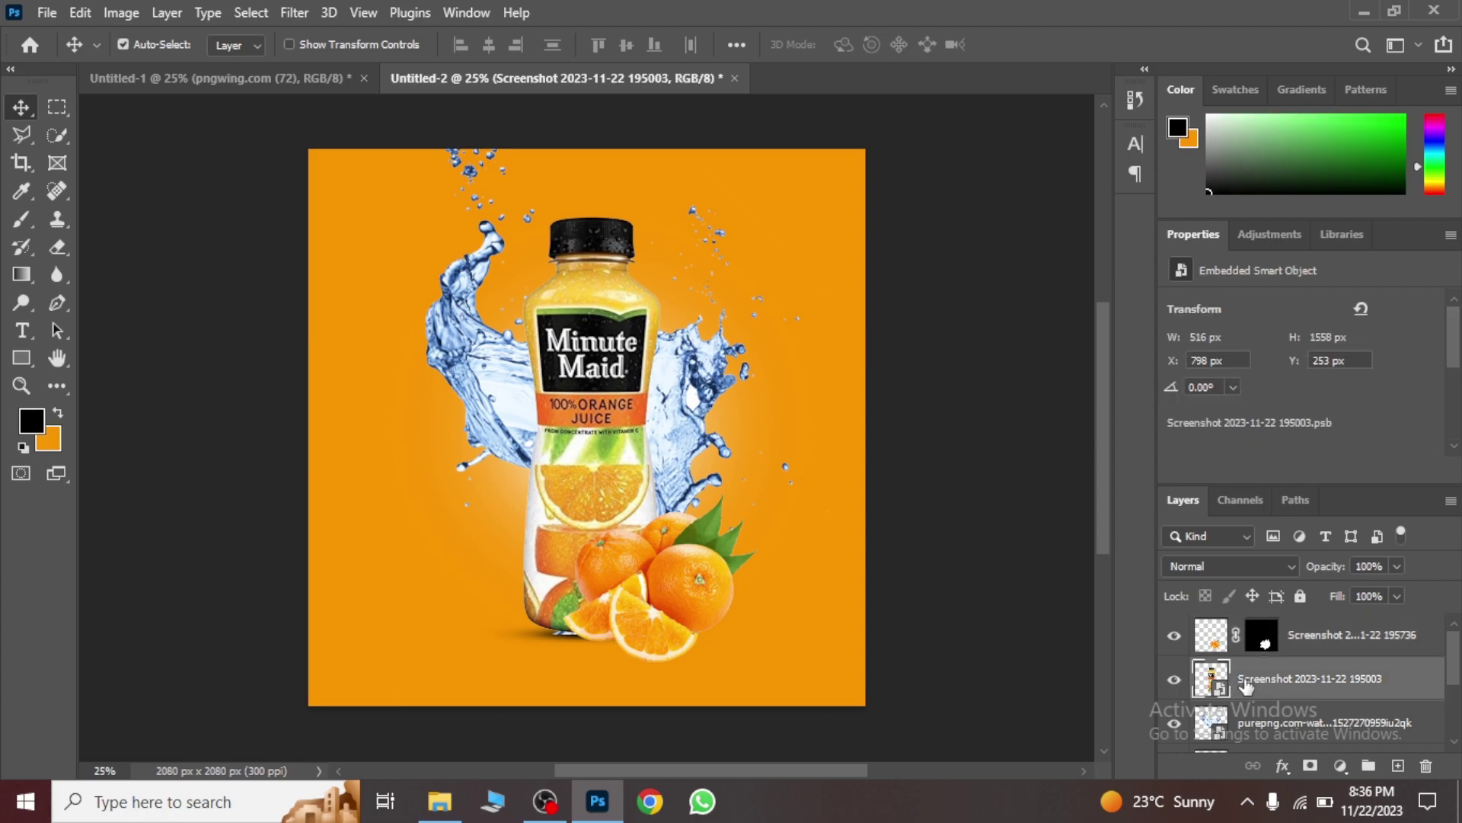
Step: On new Layer 3, paint a soft black brush dab left of the bottle
key(ctrl+shift+n)
key(Return)
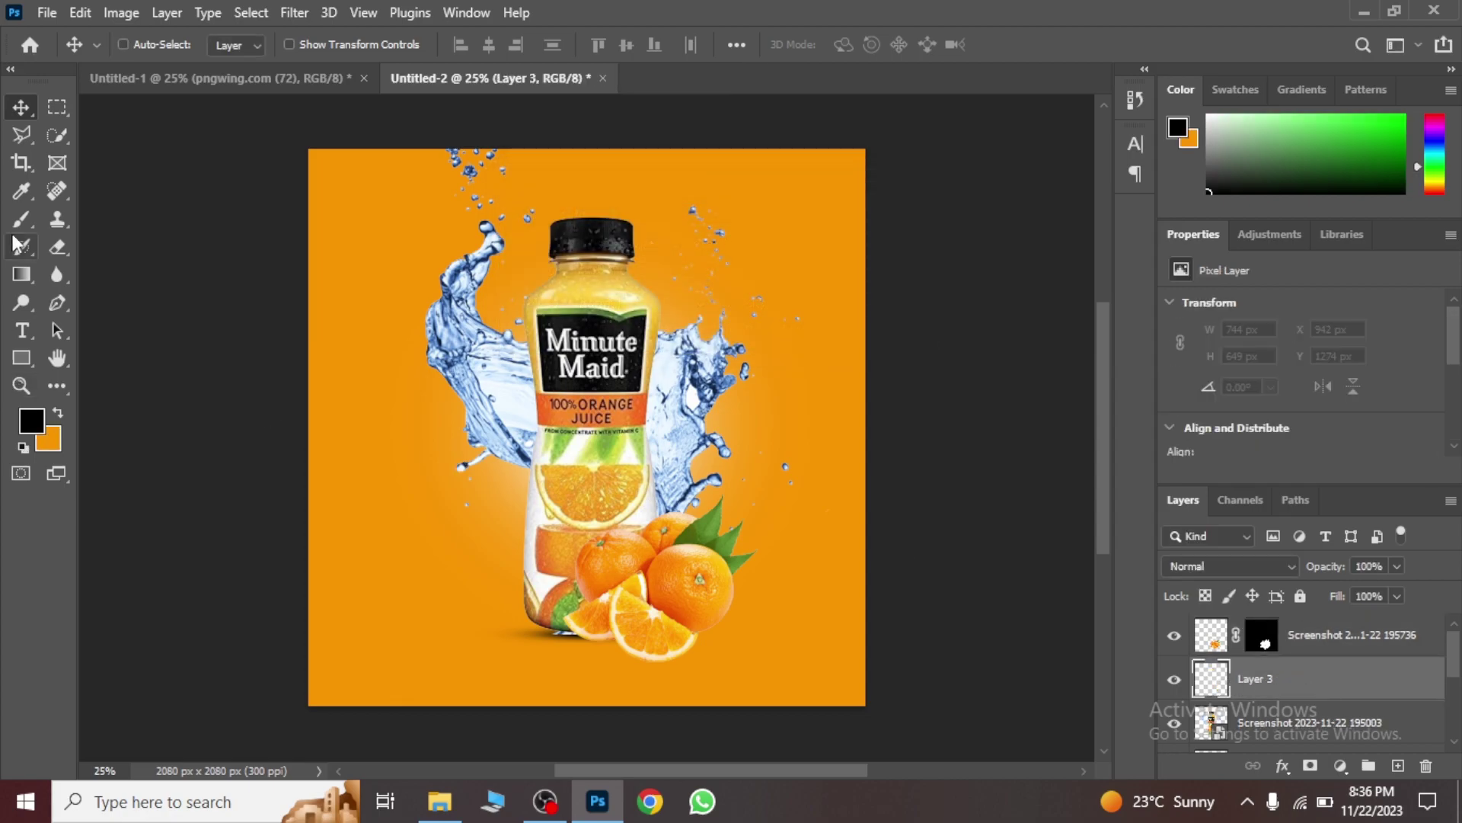
click(22, 219)
click(133, 43)
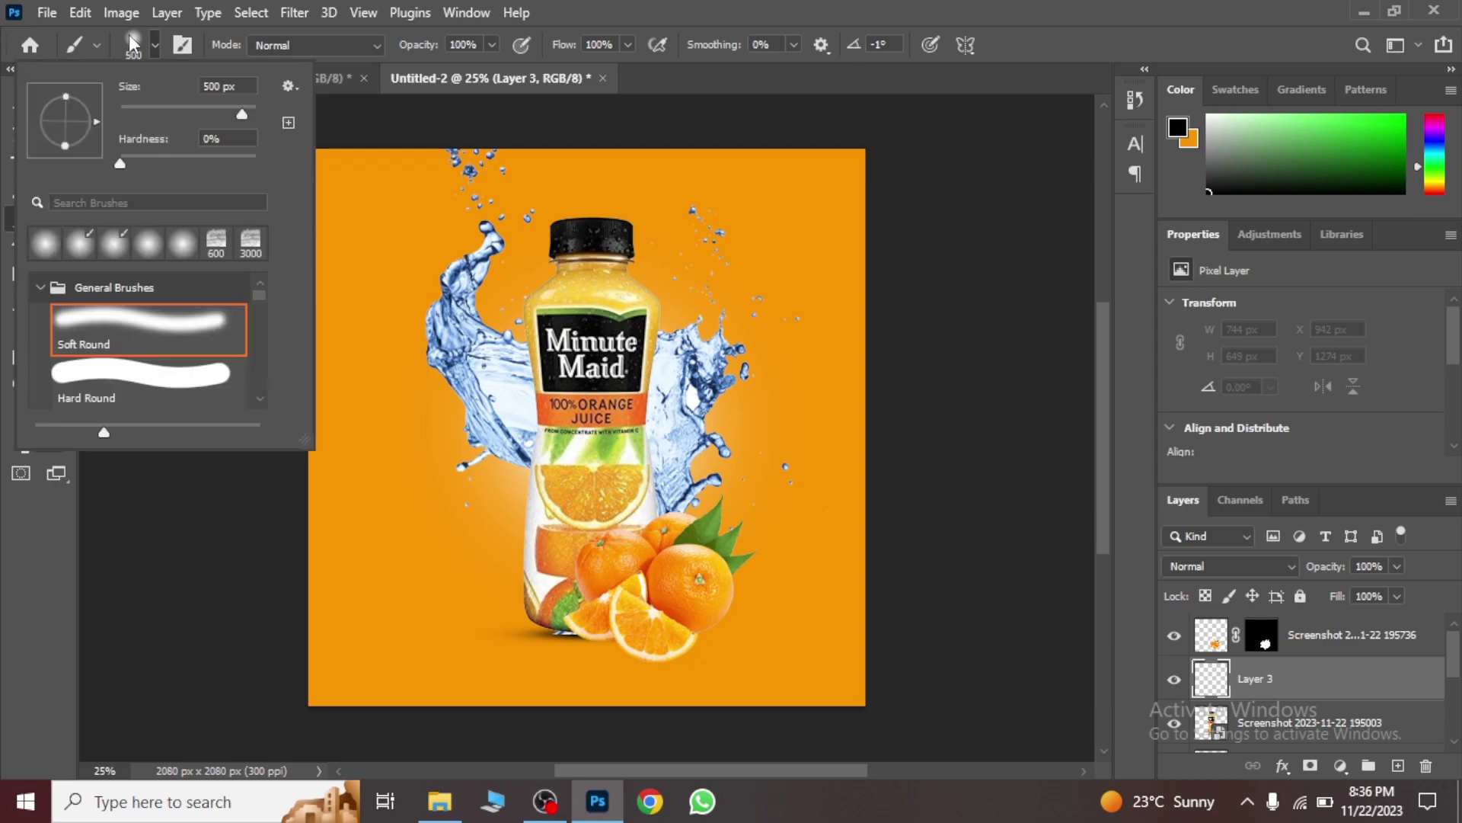
click(10, 616)
click(32, 421)
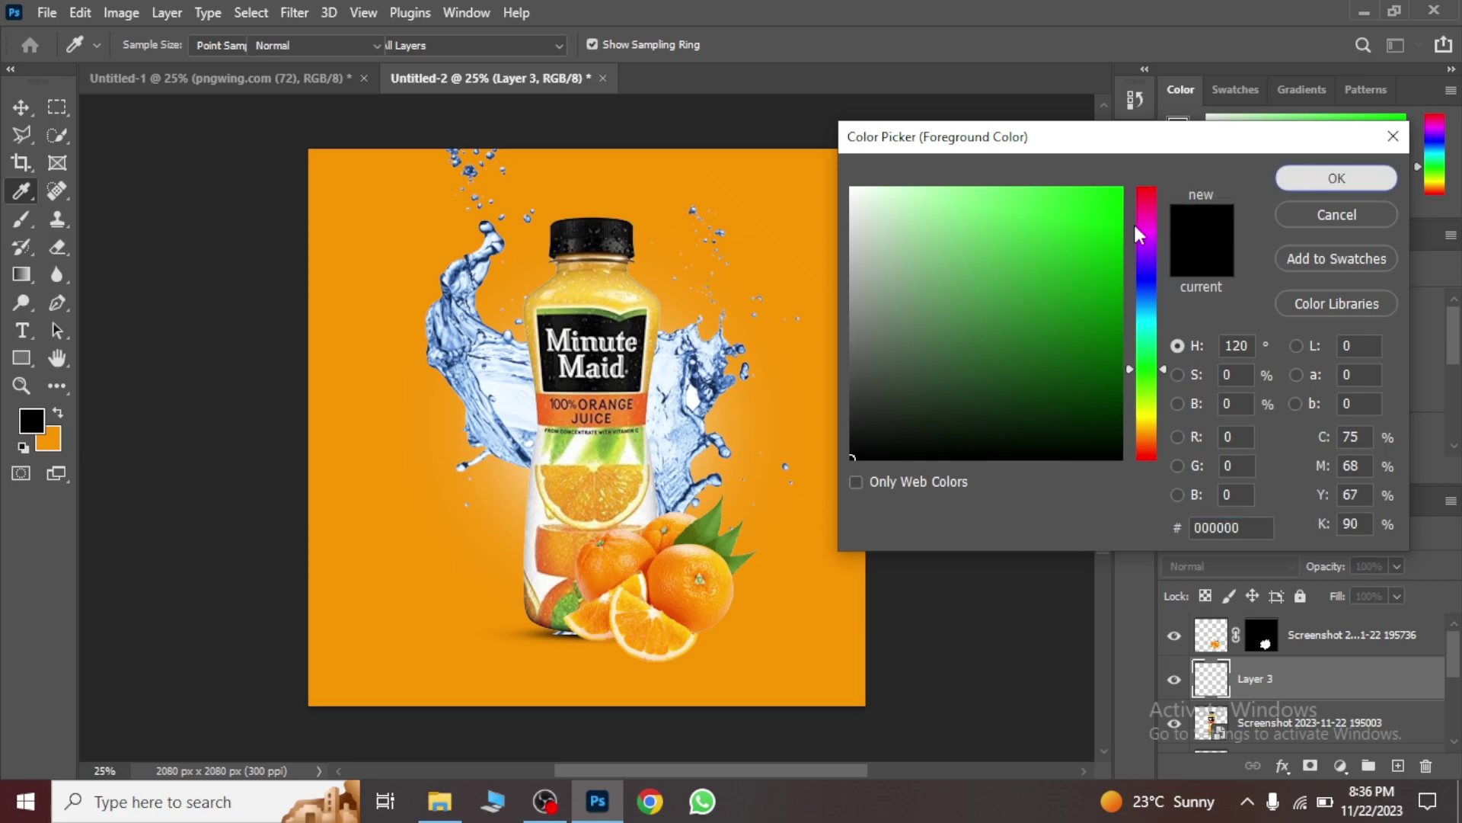
click(1336, 178)
key(b)
click(398, 574)
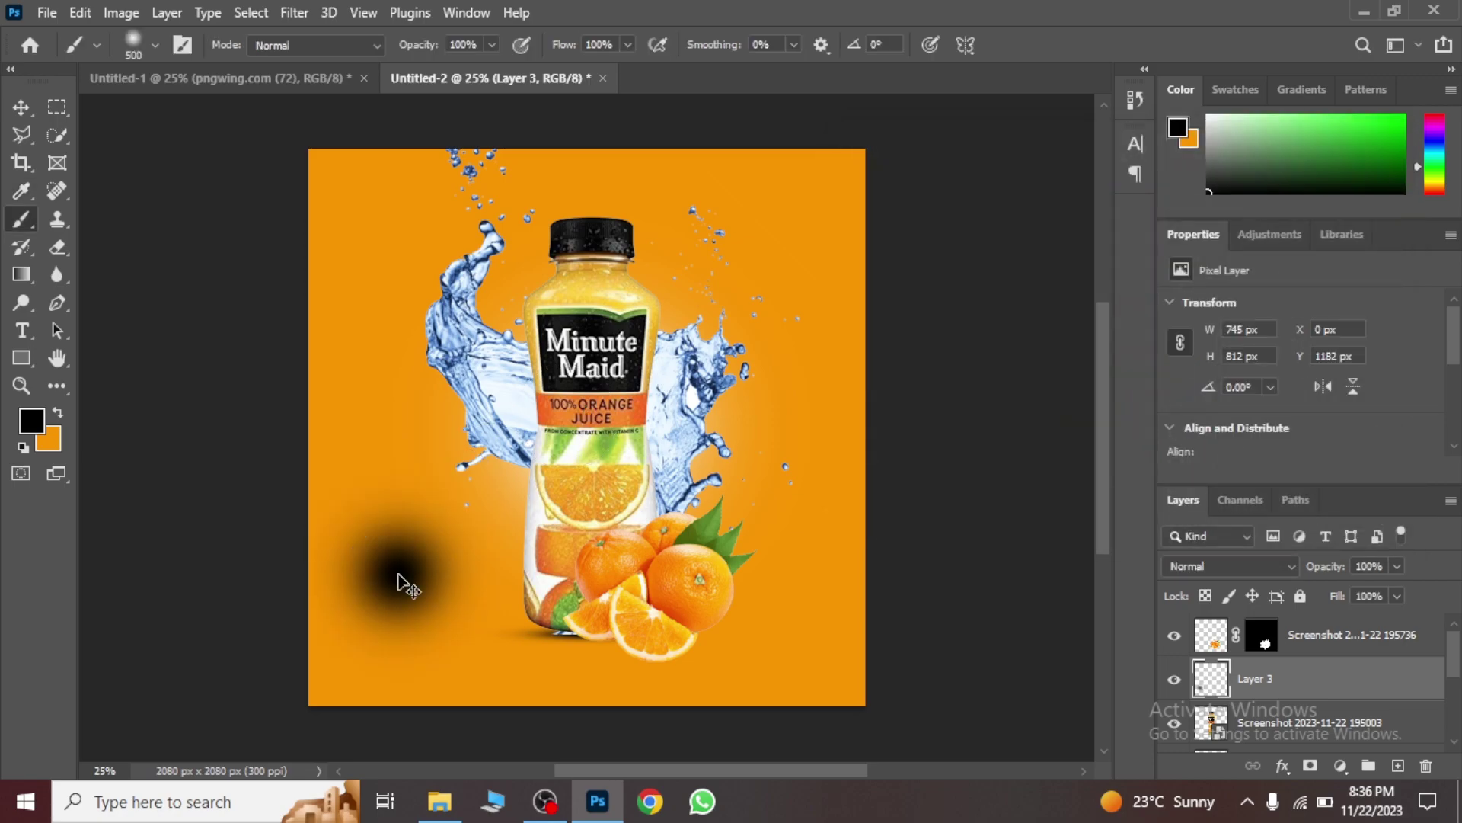
Step: Squash and widen the dab into a roughly 941 x 105 px shadow under the oranges
key(ctrl+t)
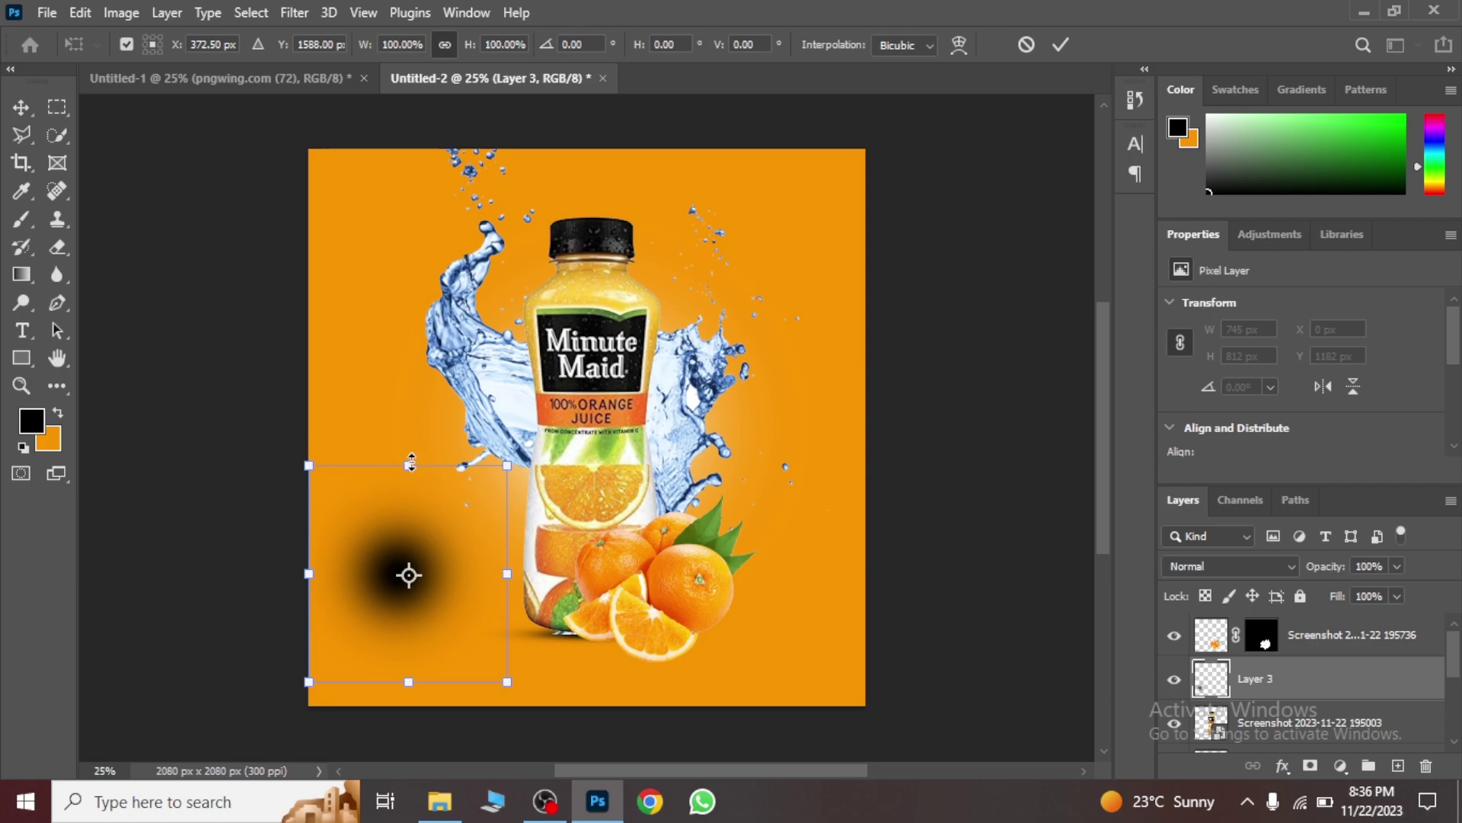
drag(411, 463, 409, 653)
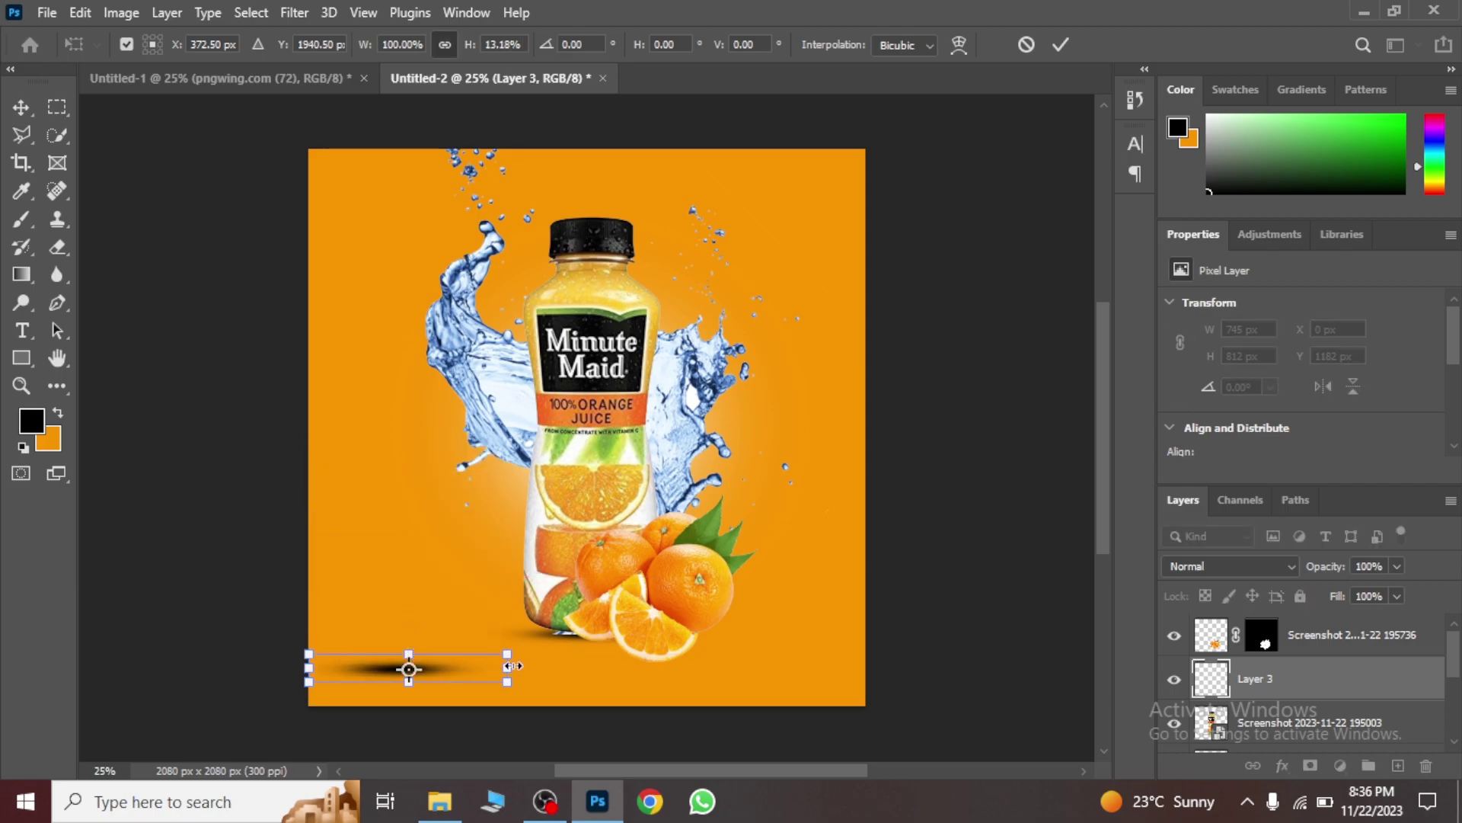
mouse_move(514, 666)
mouse_down()
mouse_move(735, 666)
mouse_move(727, 644)
mouse_move(747, 649)
mouse_up()
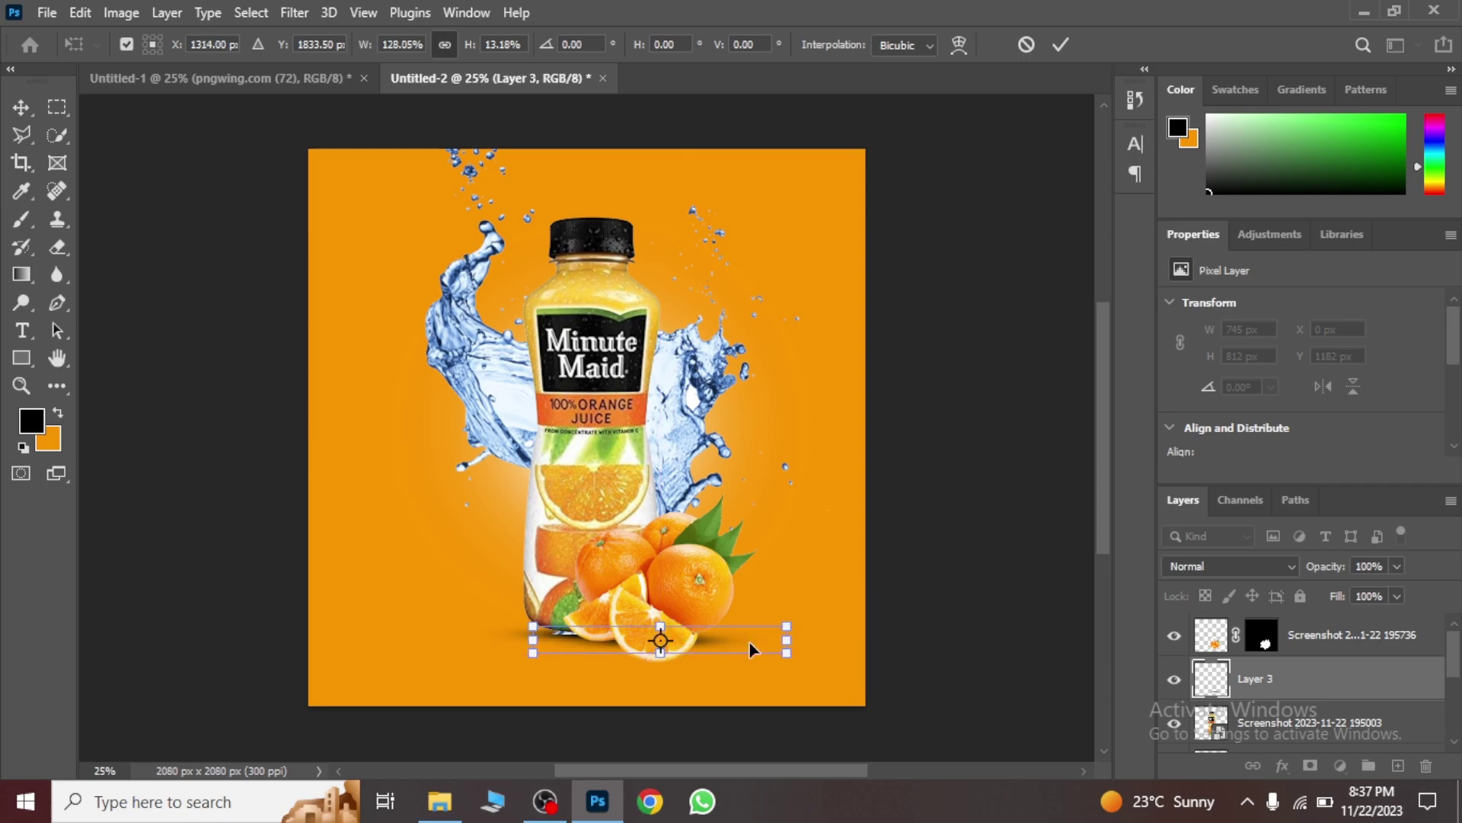
key(Return)
key(b)
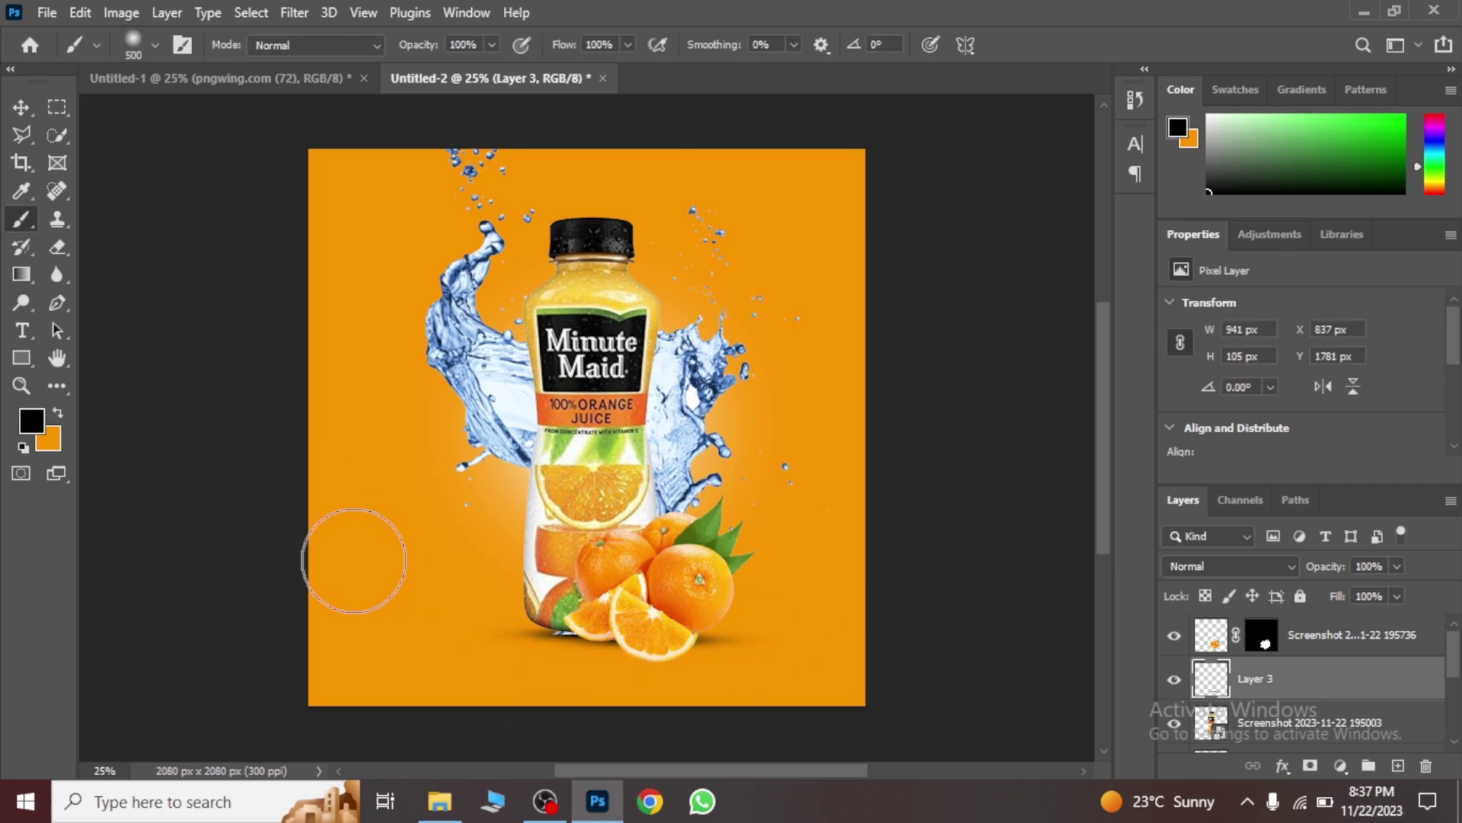
Step: On new Layer 4, paint a black dab and flatten it into a thin shadow under the front orange
key(ctrl+shift+n)
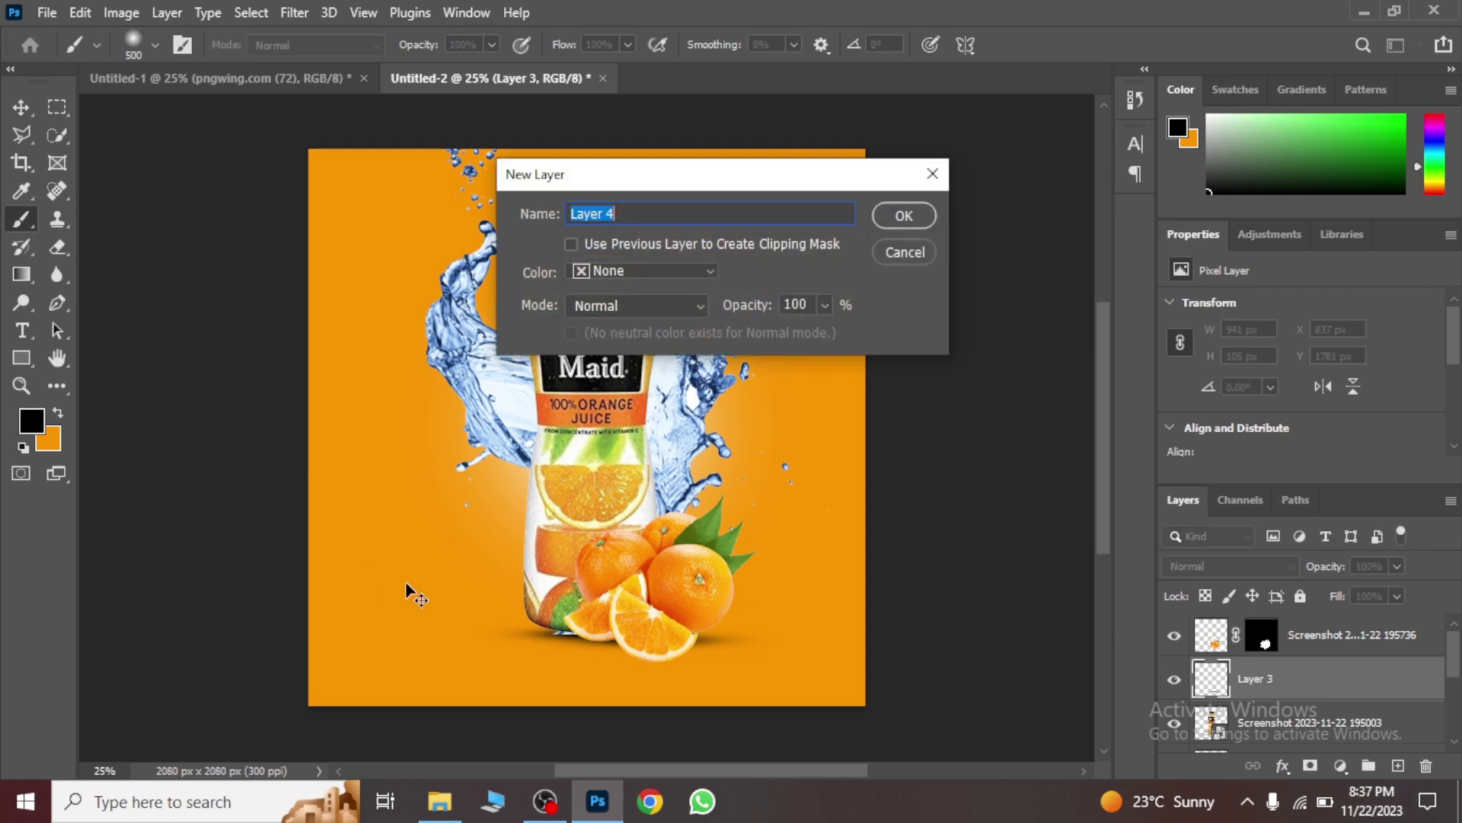
key(Return)
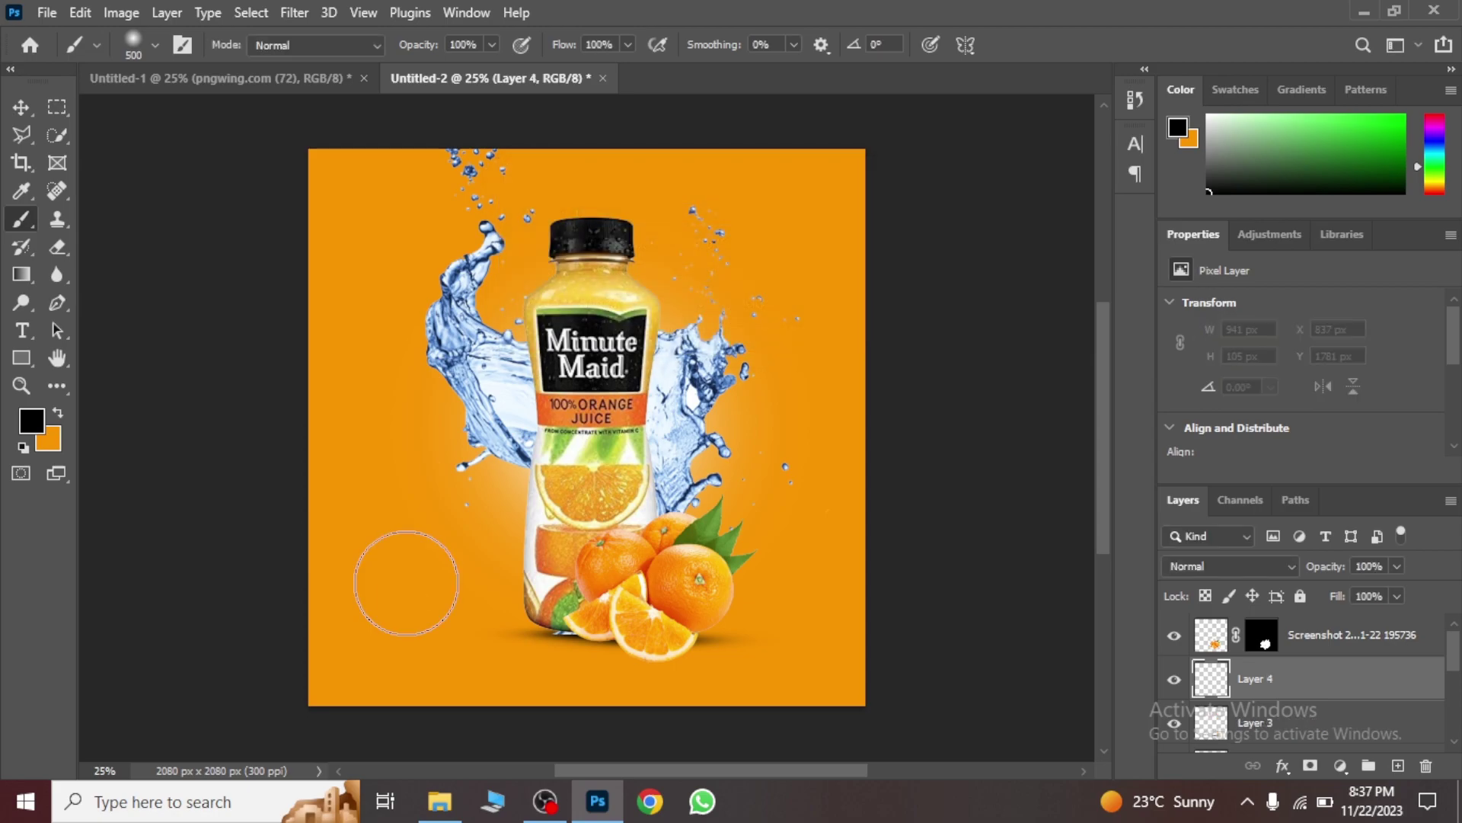
click(408, 583)
key(ctrl+t)
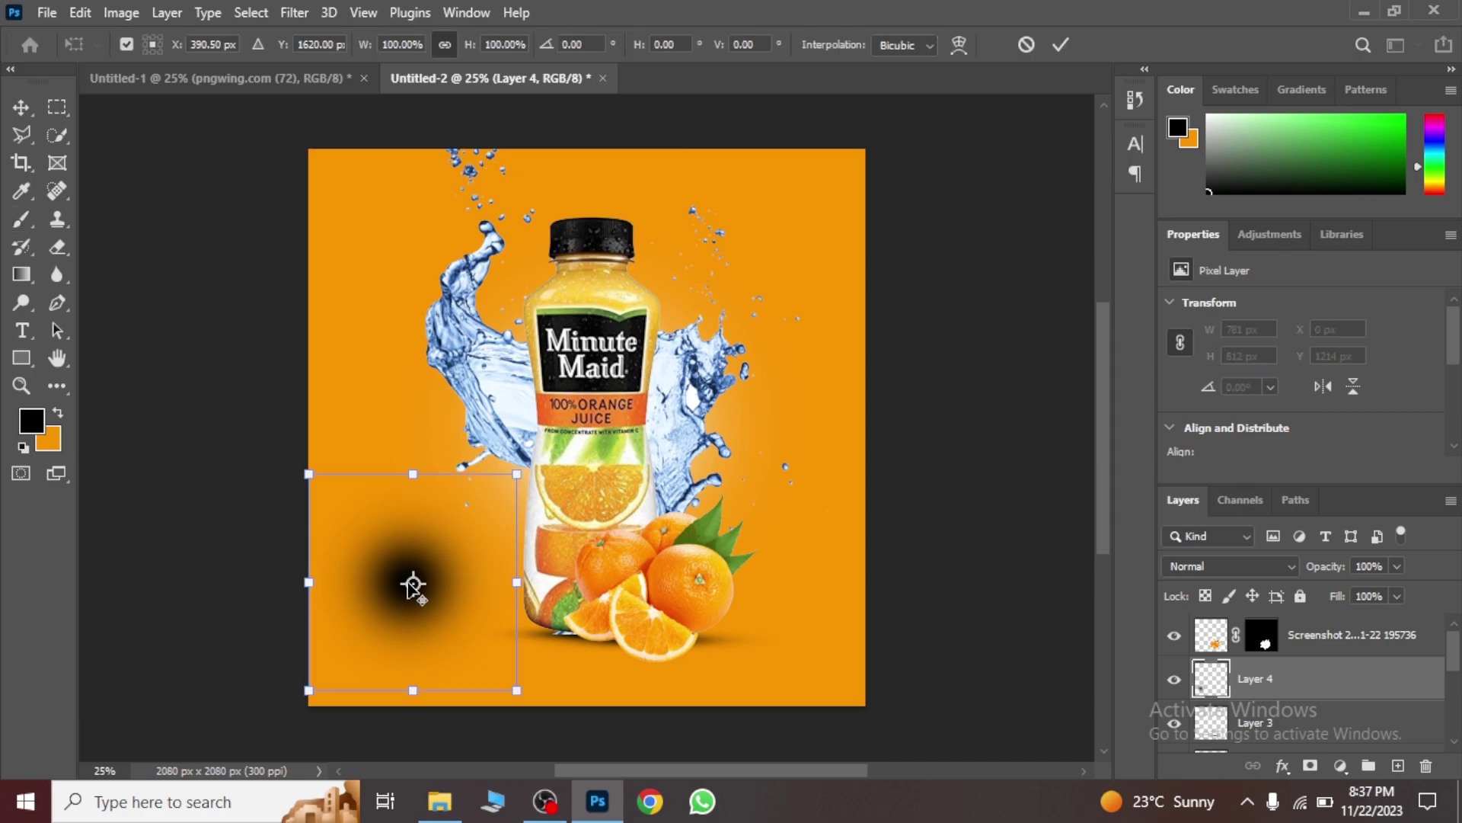
mouse_move(411, 473)
mouse_down()
mouse_move(440, 682)
mouse_move(713, 657)
mouse_move(690, 659)
mouse_up()
key(b)
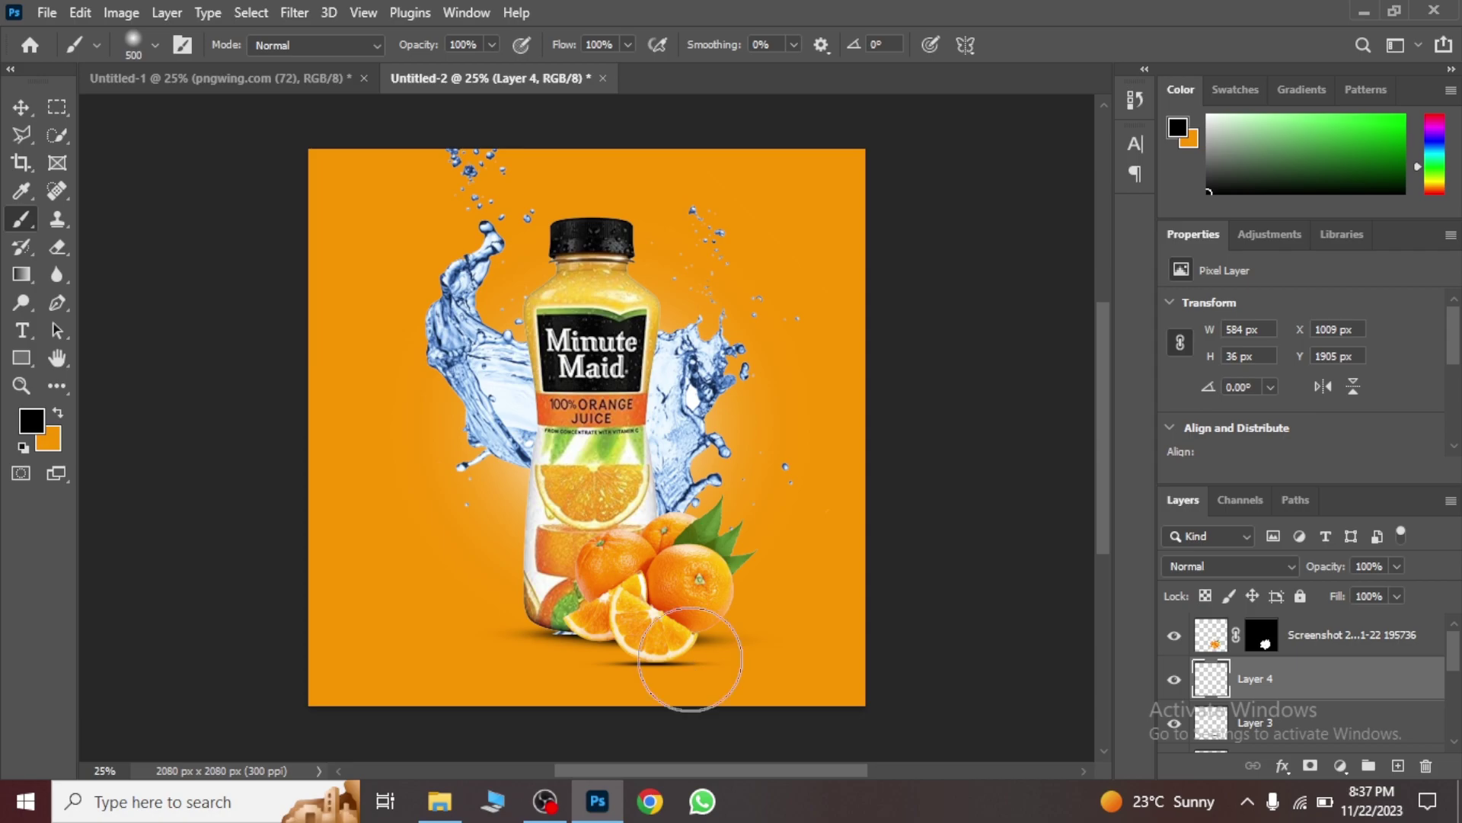
key(v)
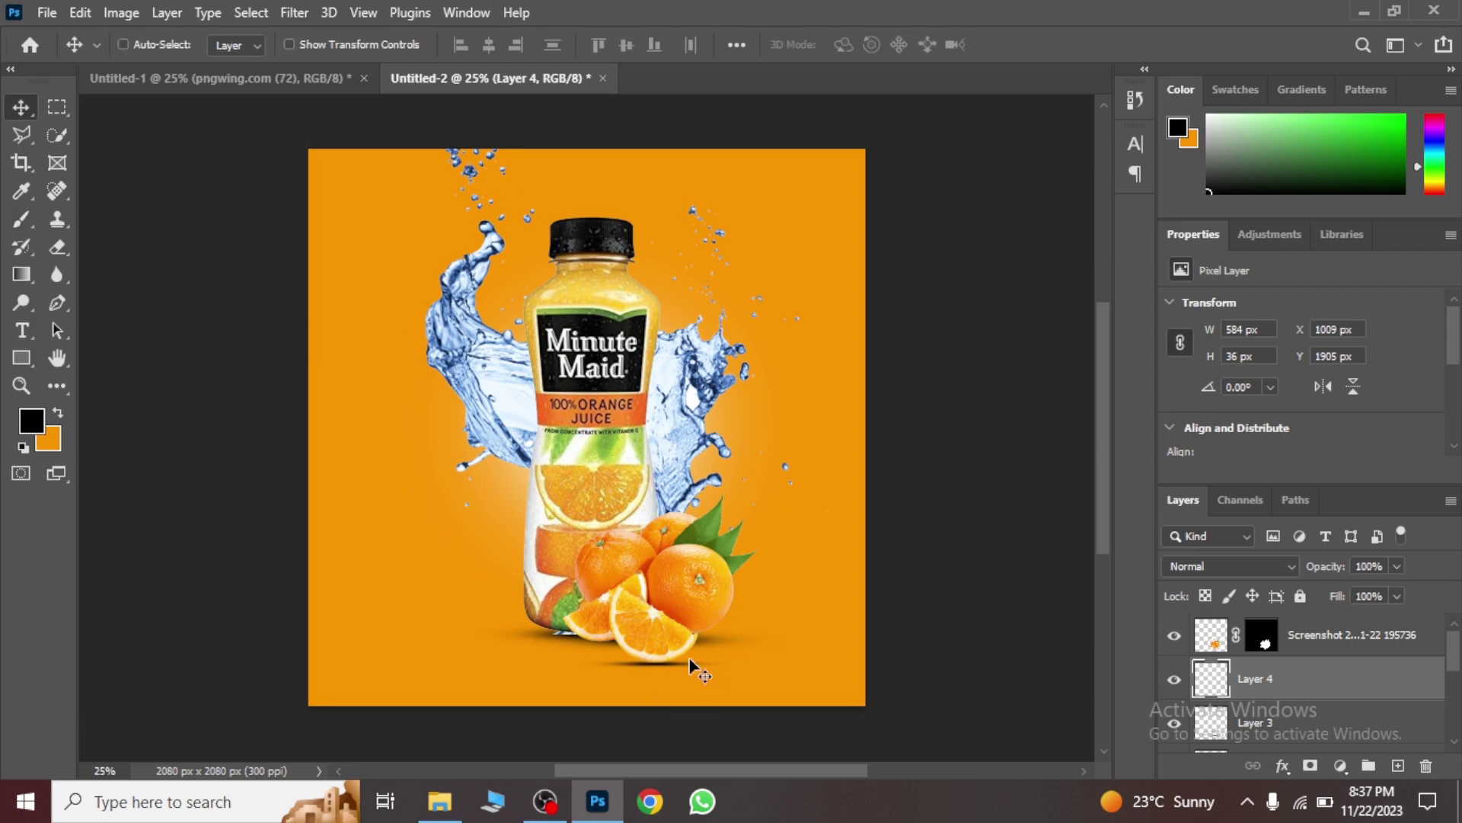
key(Up)
key(Up)
key(Up)
Step: Merge Layer 3 and Layer 4 into a single shadow layer
shift+click(1317, 716)
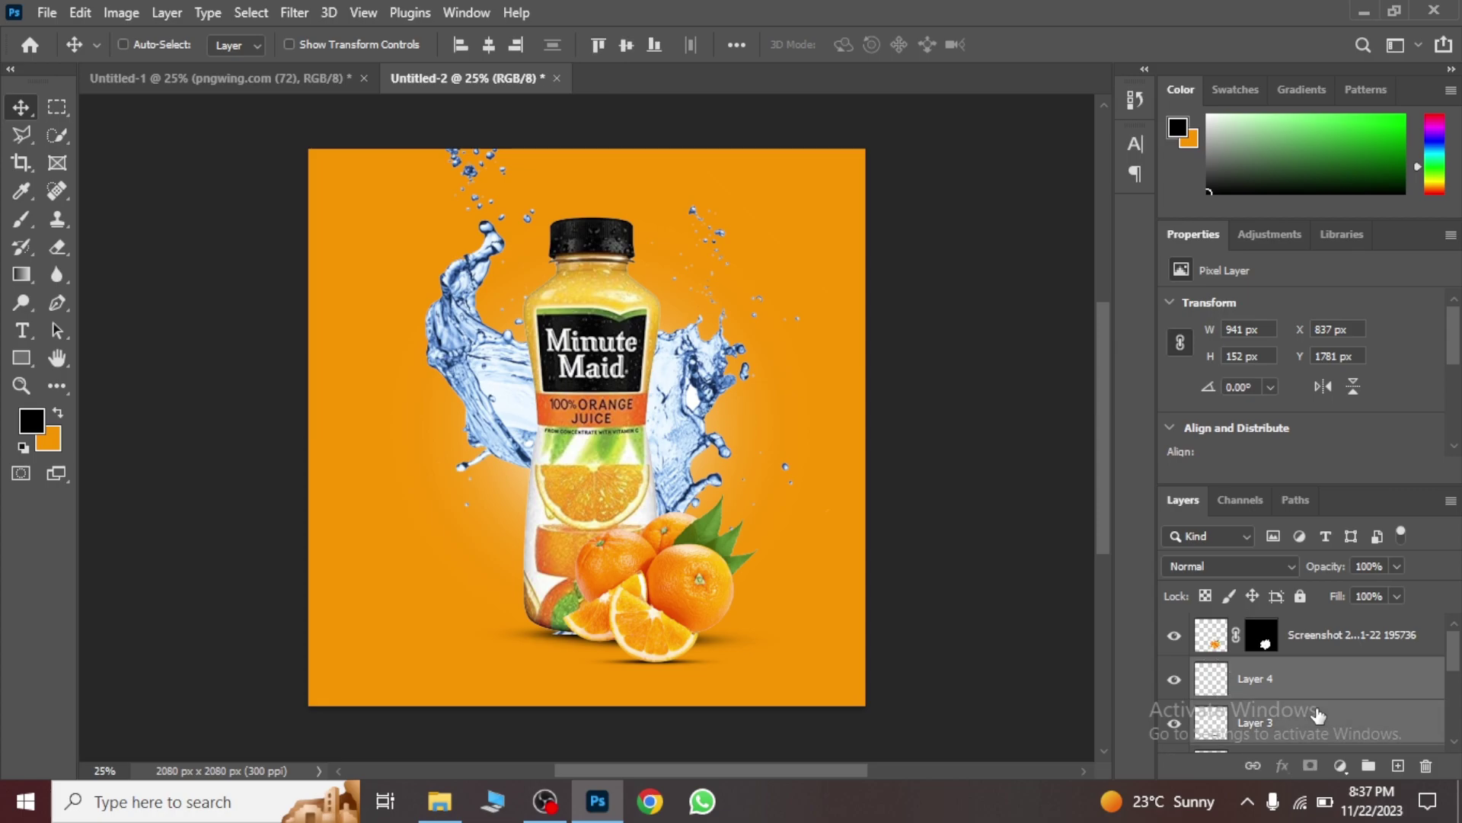
key(ctrl+e)
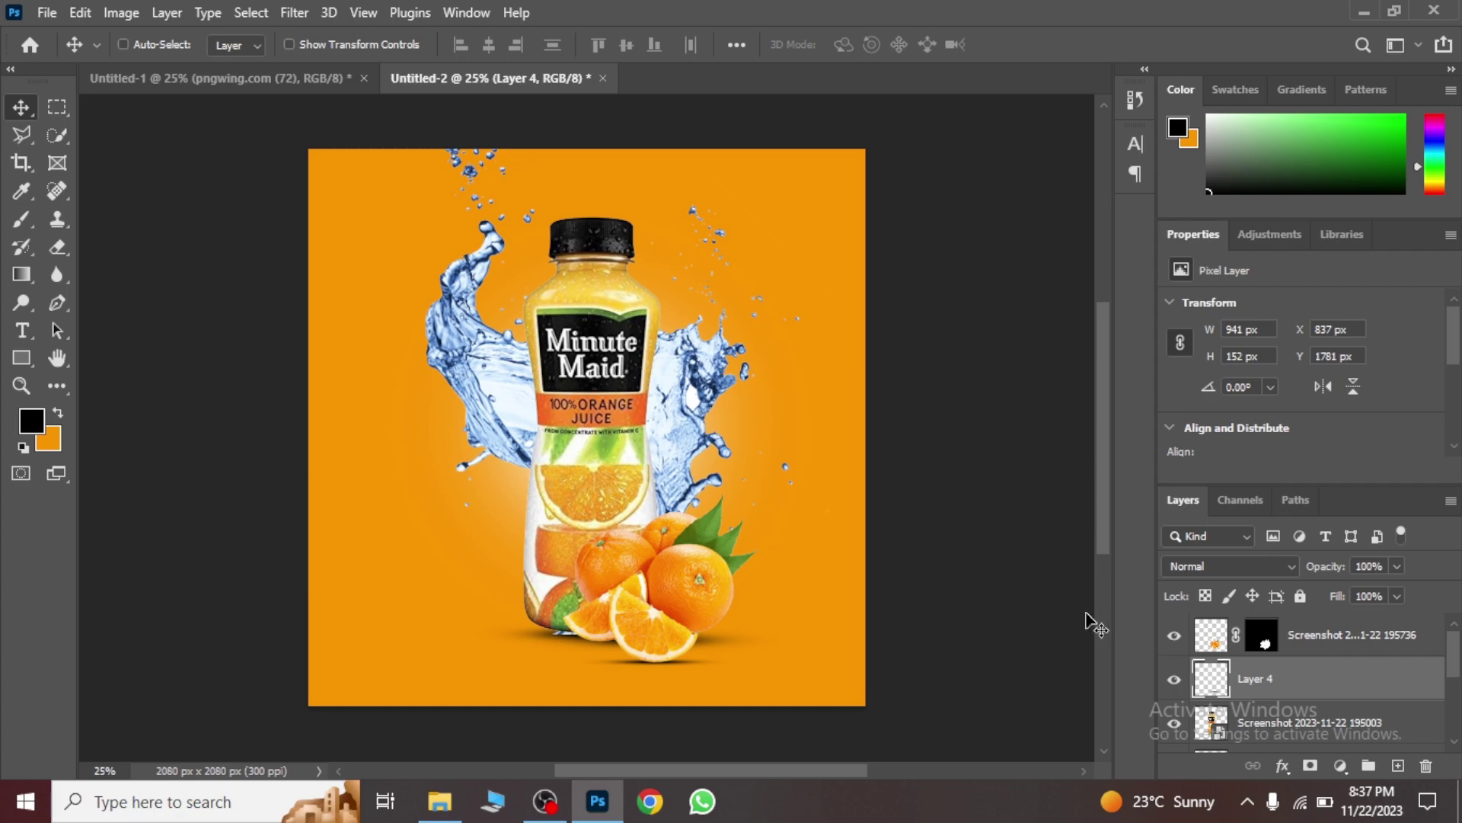
right_click(1314, 646)
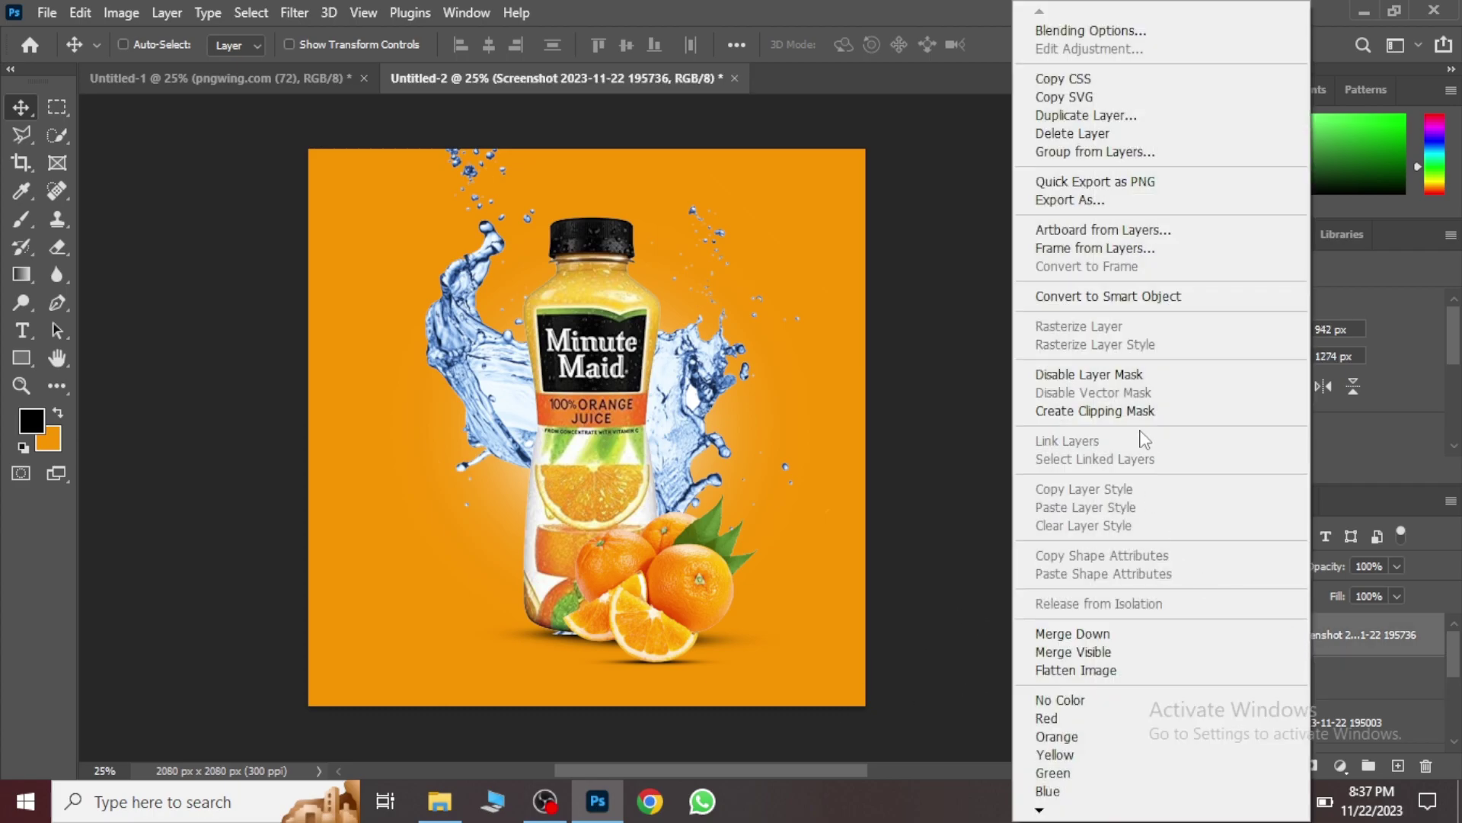
Step: Convert the oranges layer to a smart object and open the oranges PNG from Downloads as a 444 x 387 px document
click(1108, 297)
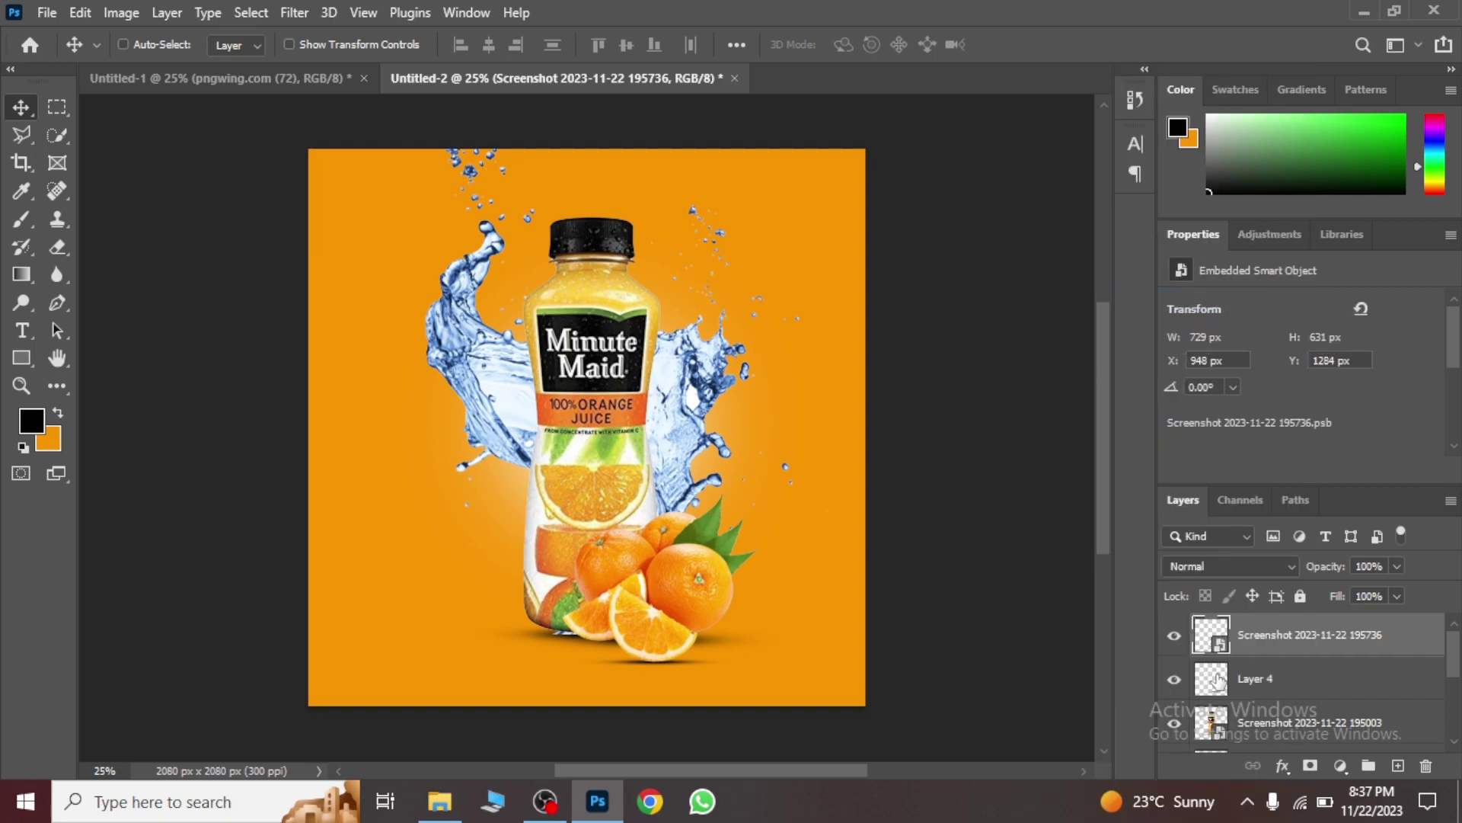
click(439, 800)
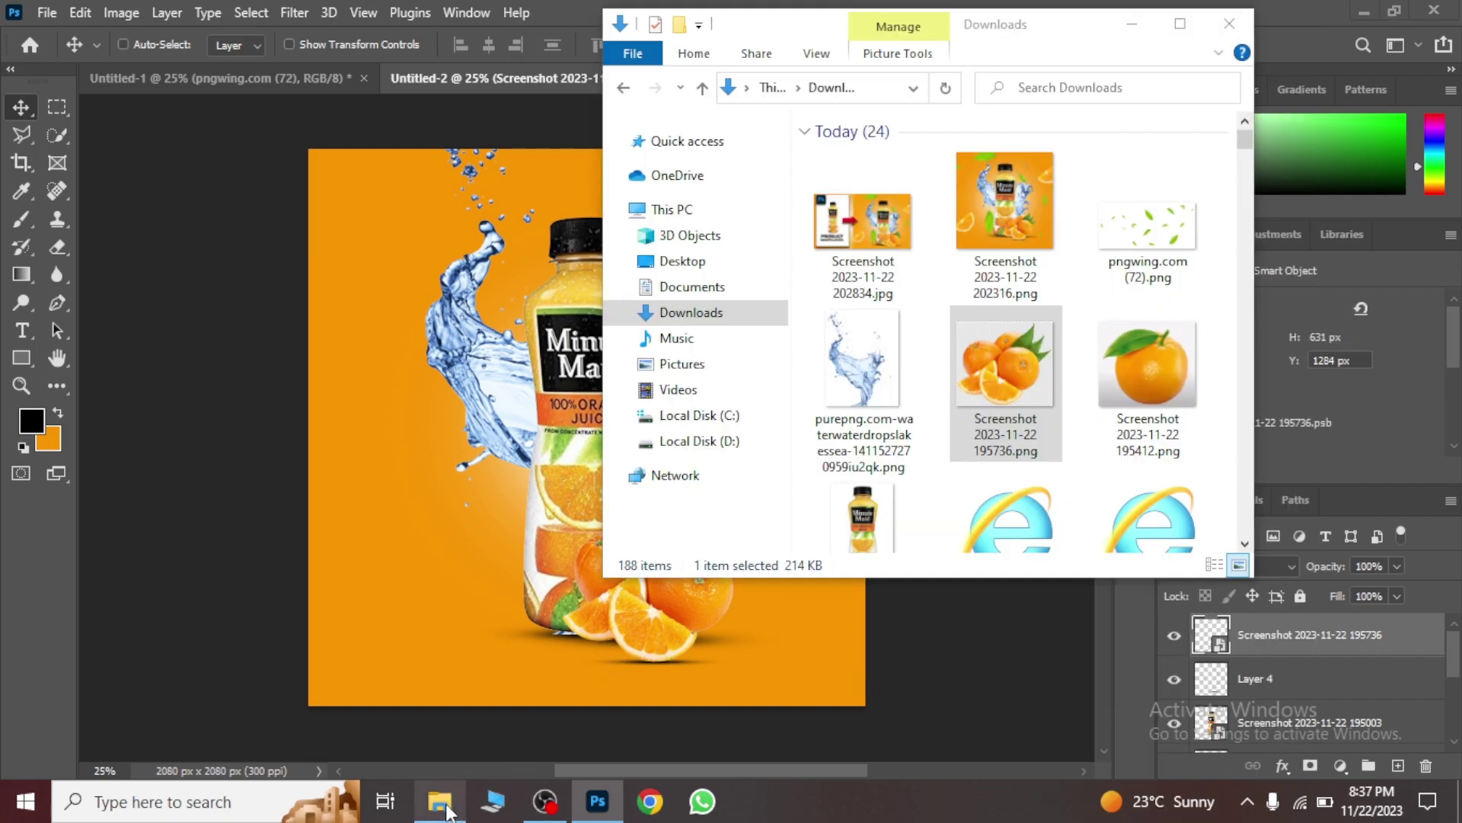
mouse_move(1005, 366)
mouse_down()
mouse_move(591, 61)
mouse_move(579, 76)
mouse_up()
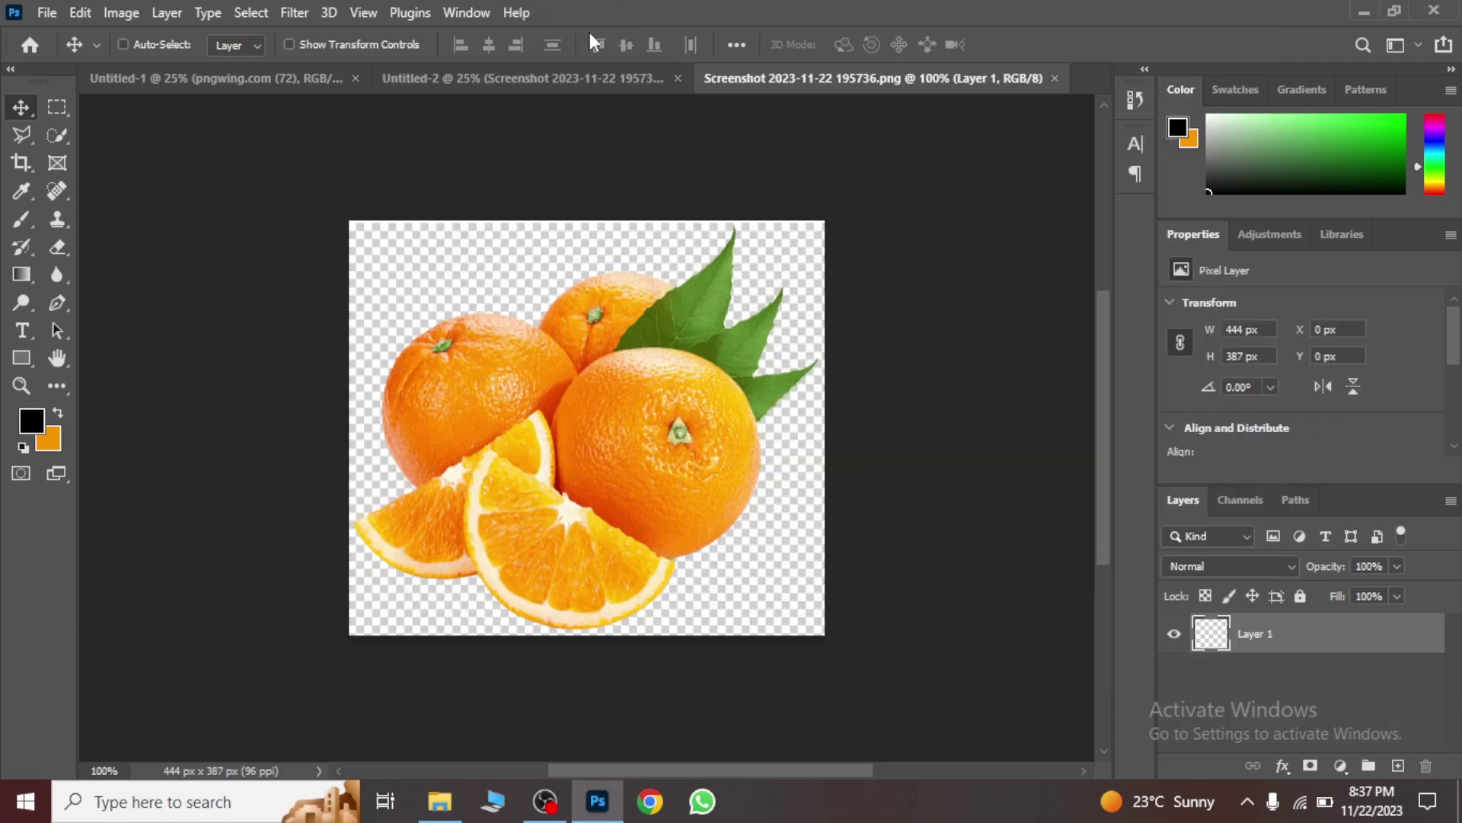
Step: Quick-select the front orange slice and paste it into Untitled-2 as a 196 x 168 px Layer 5
click(53, 139)
click(528, 536)
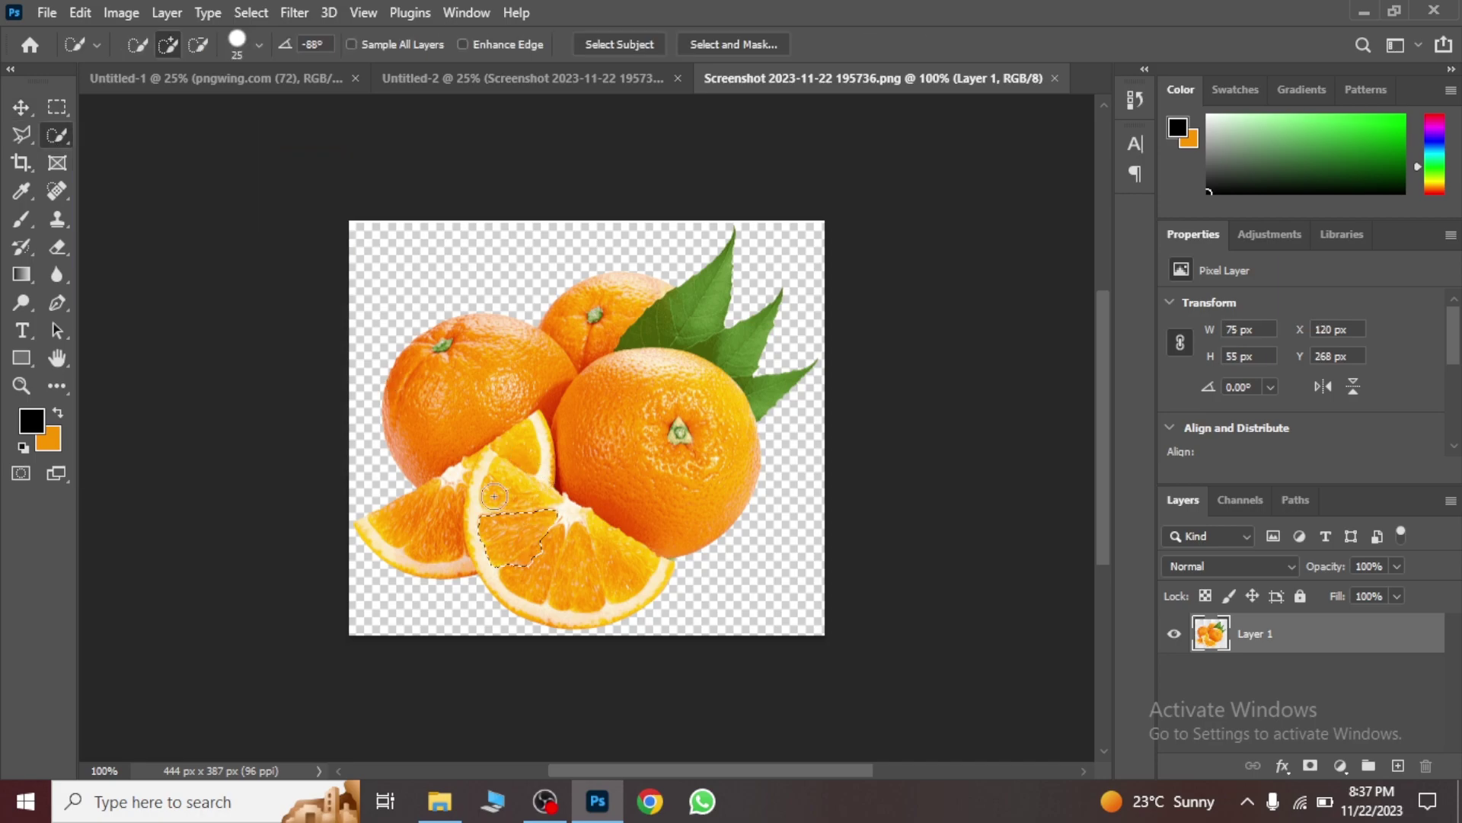
mouse_move(494, 496)
mouse_down()
mouse_move(559, 568)
mouse_move(521, 560)
mouse_move(486, 504)
mouse_move(492, 616)
mouse_up()
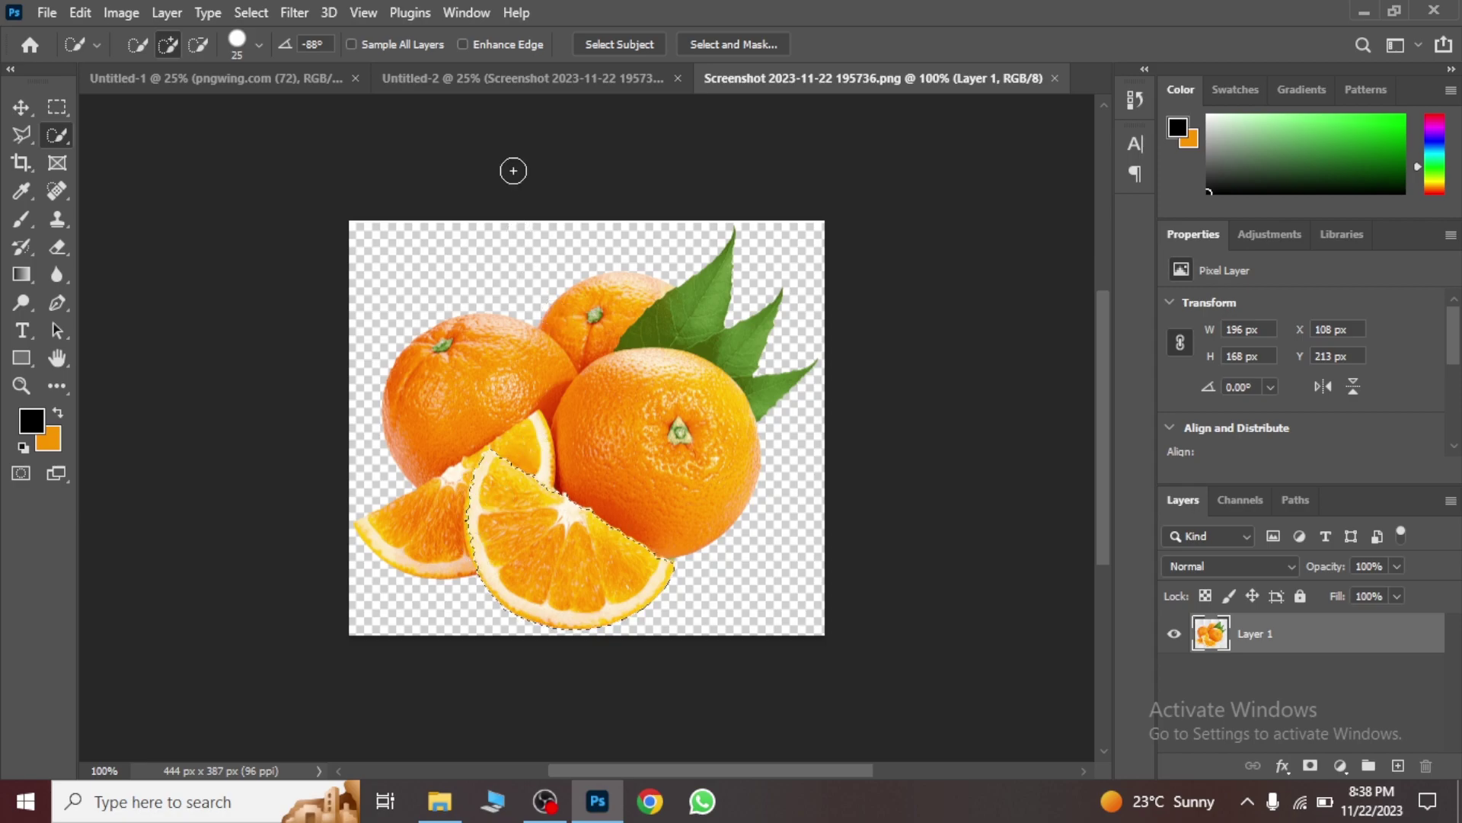
click(509, 79)
key(ctrl+v)
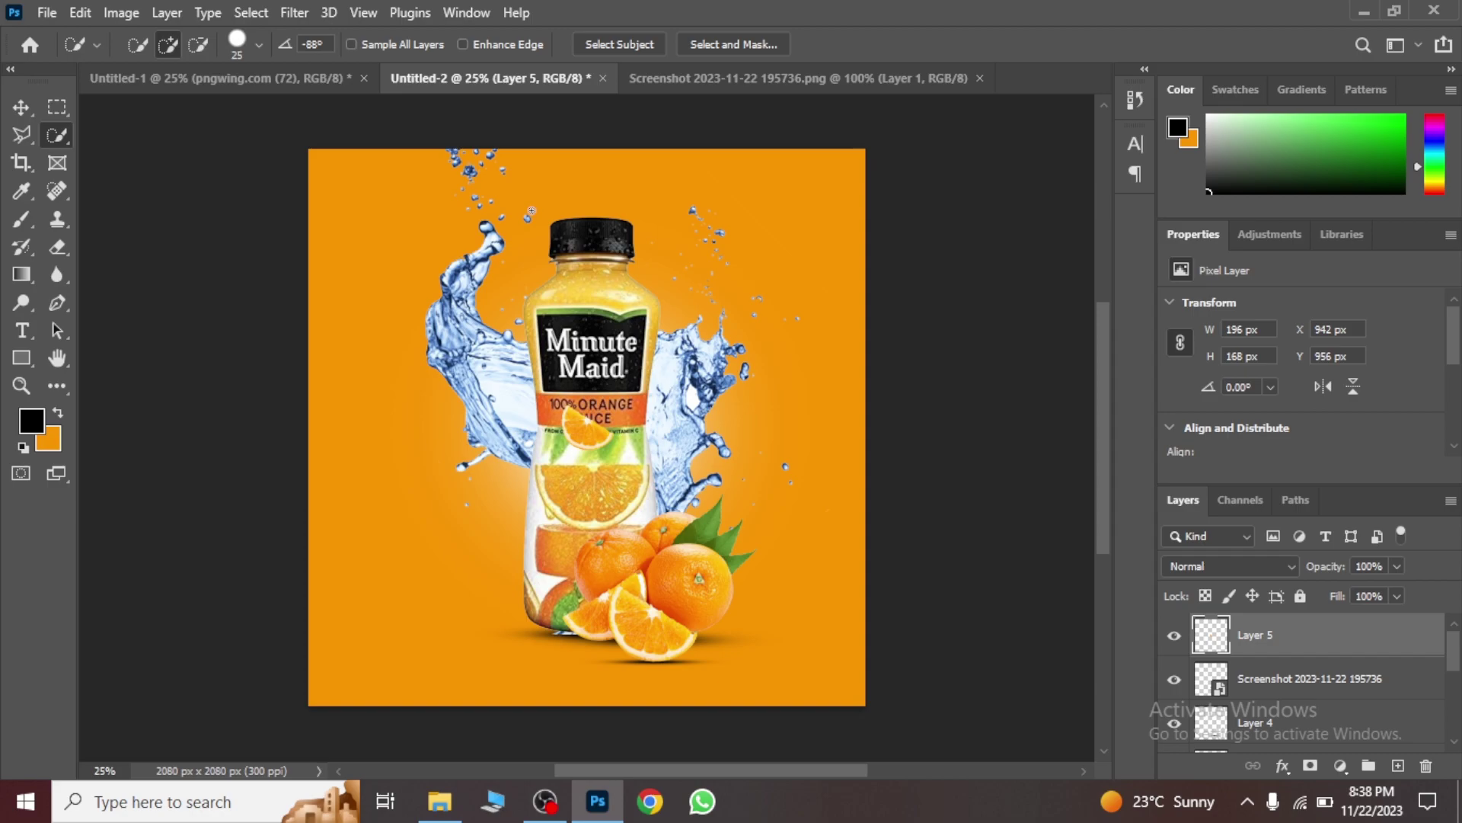
Step: Enlarge and tilt the pasted orange slice into the ad's top-right corner
key(ctrl+t)
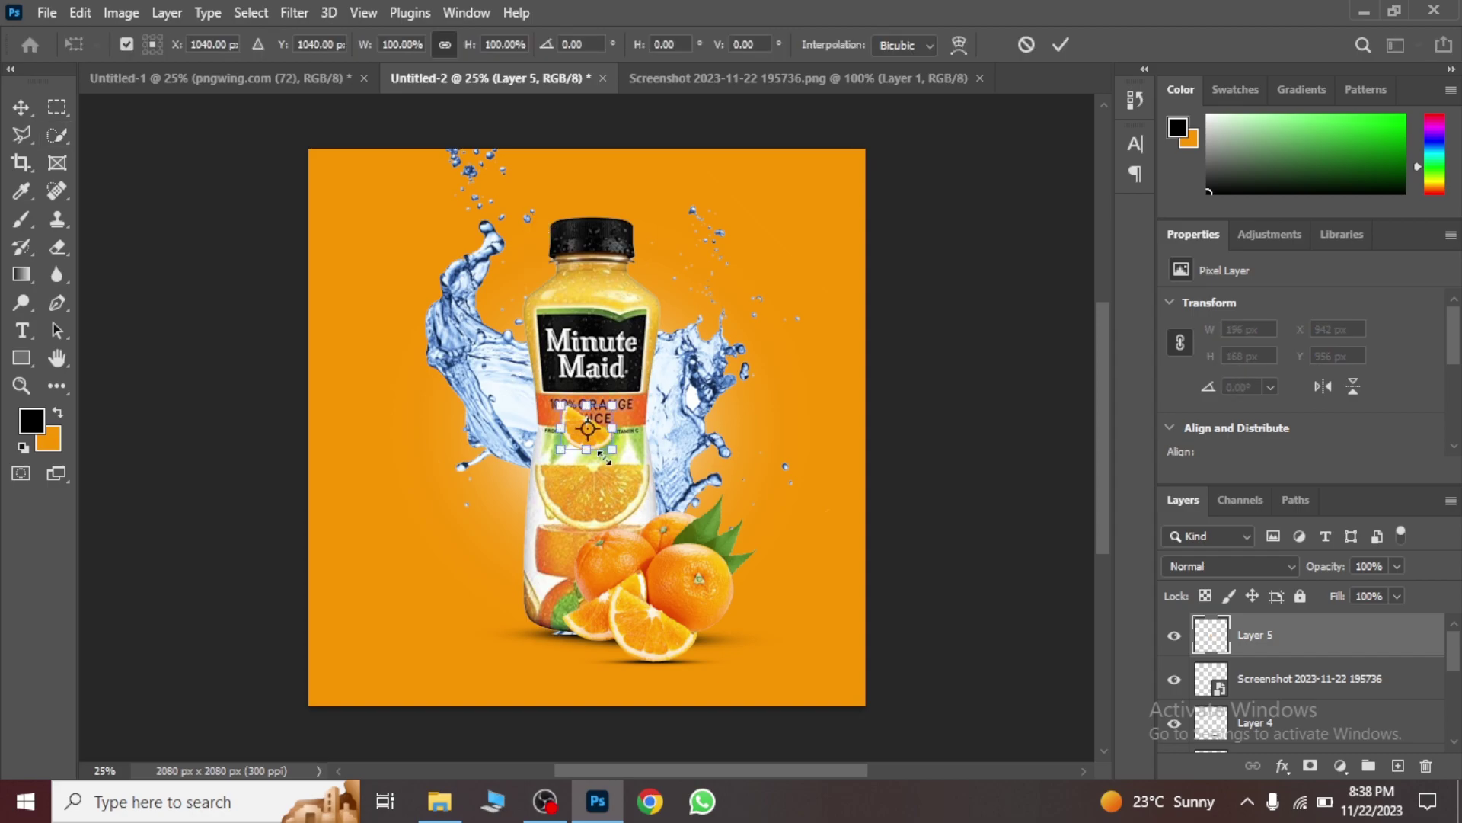
mouse_move(612, 450)
mouse_down()
mouse_move(695, 521)
mouse_move(816, 367)
mouse_move(872, 242)
mouse_up()
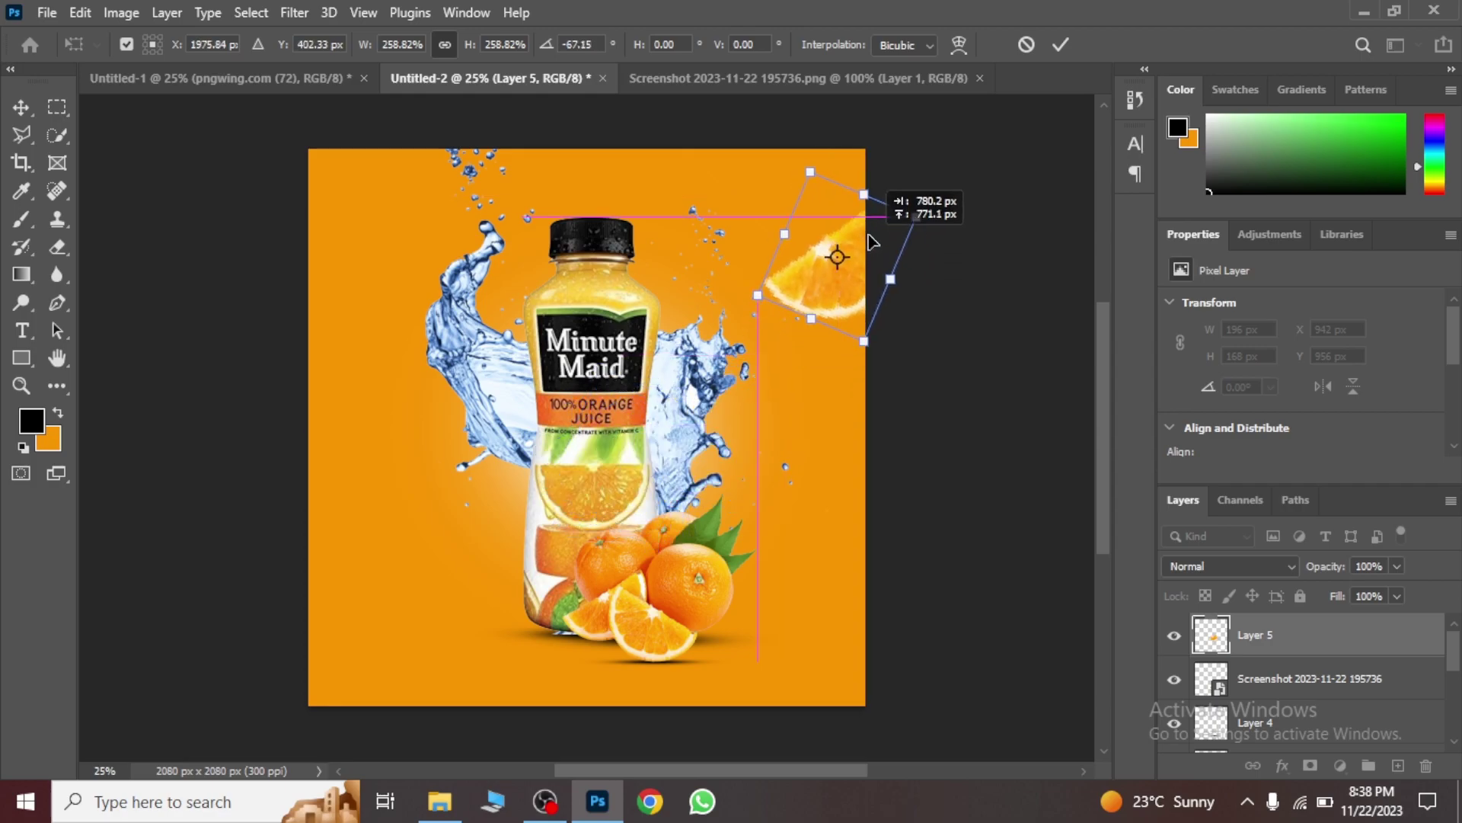
key(Return)
key(w)
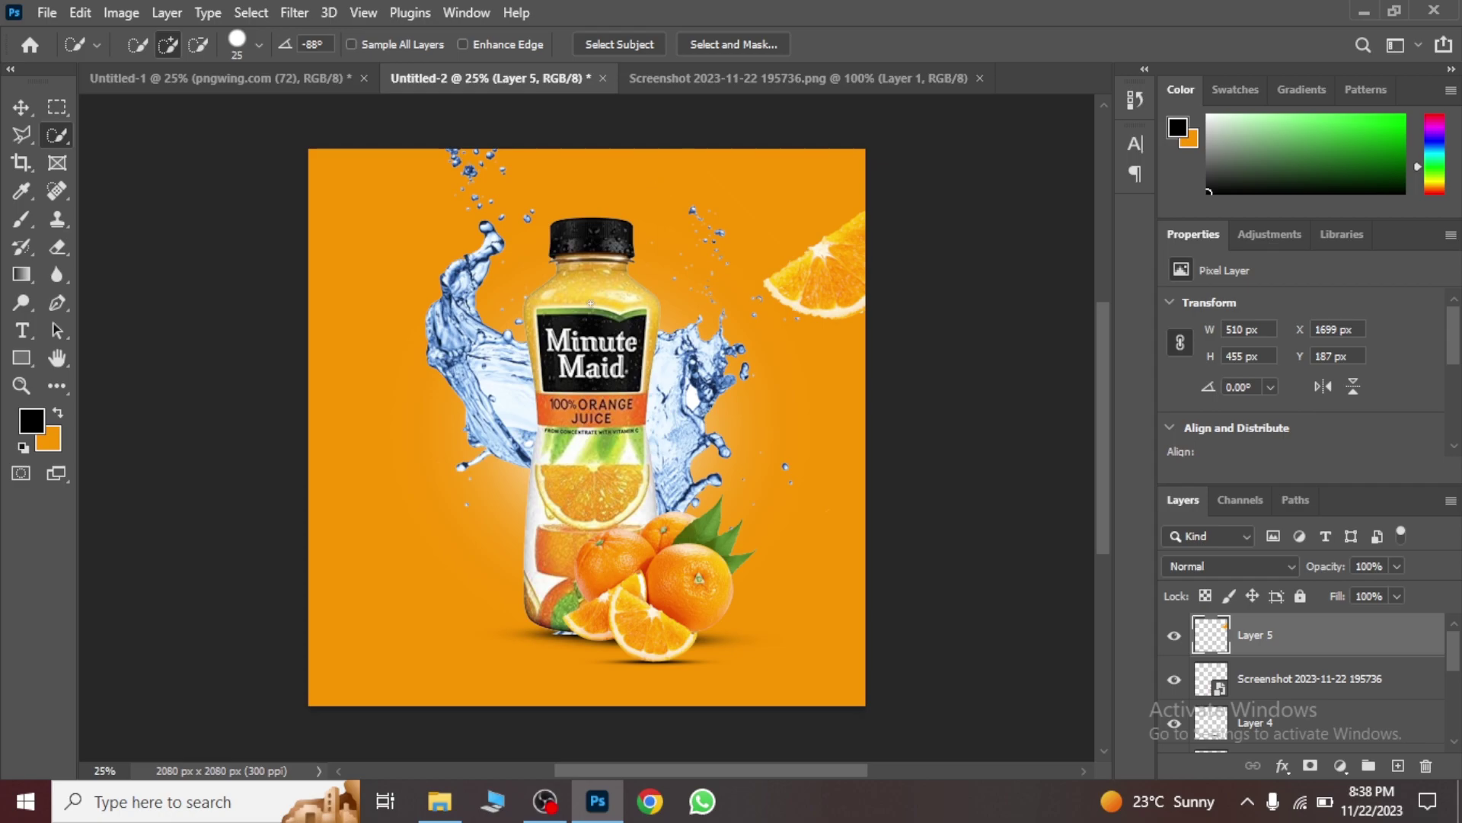
Step: Blur the orange slice with a 9.6 px Gaussian Blur
click(289, 13)
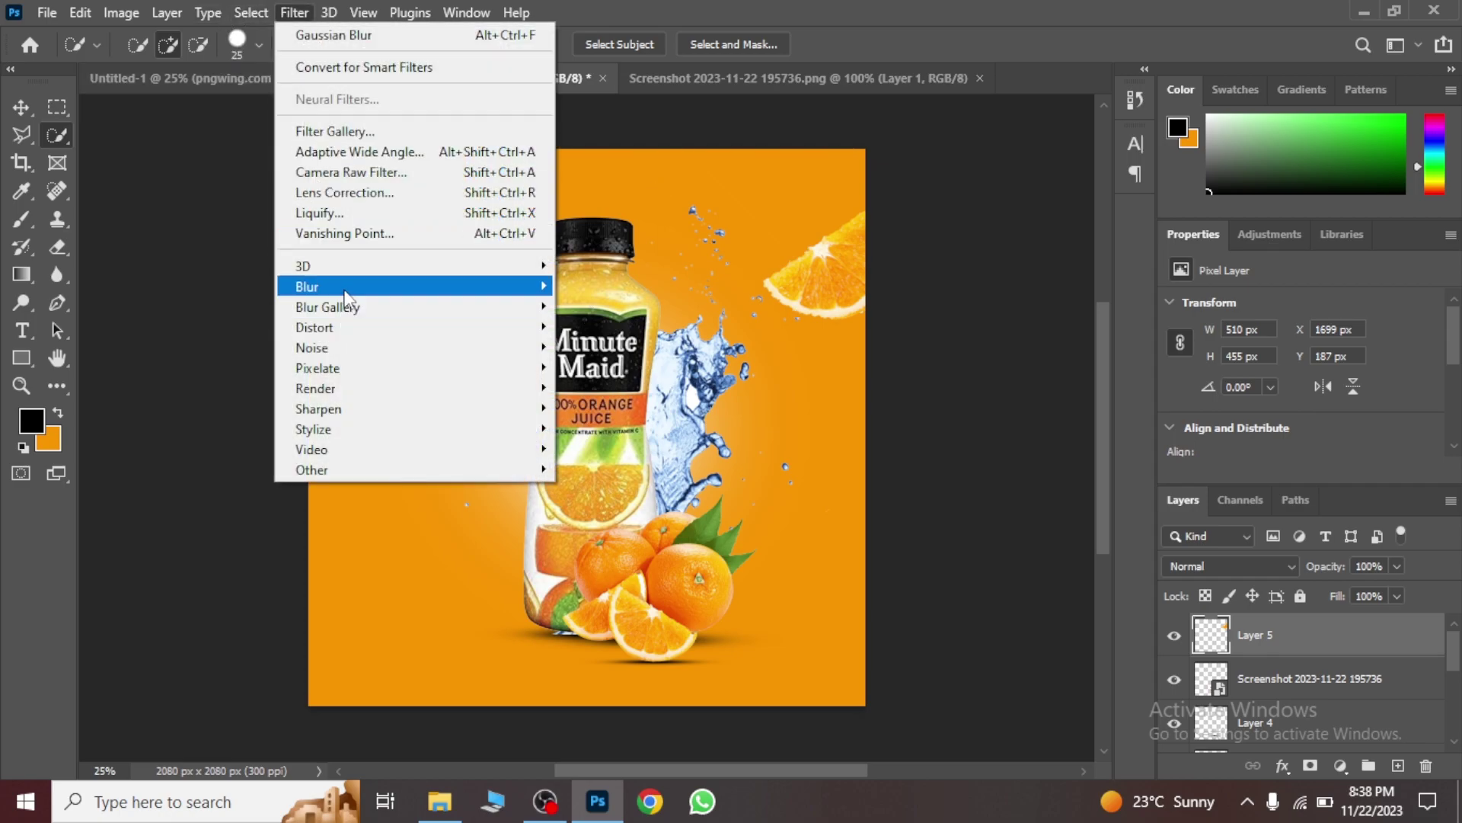
mouse_move(306, 286)
click(591, 368)
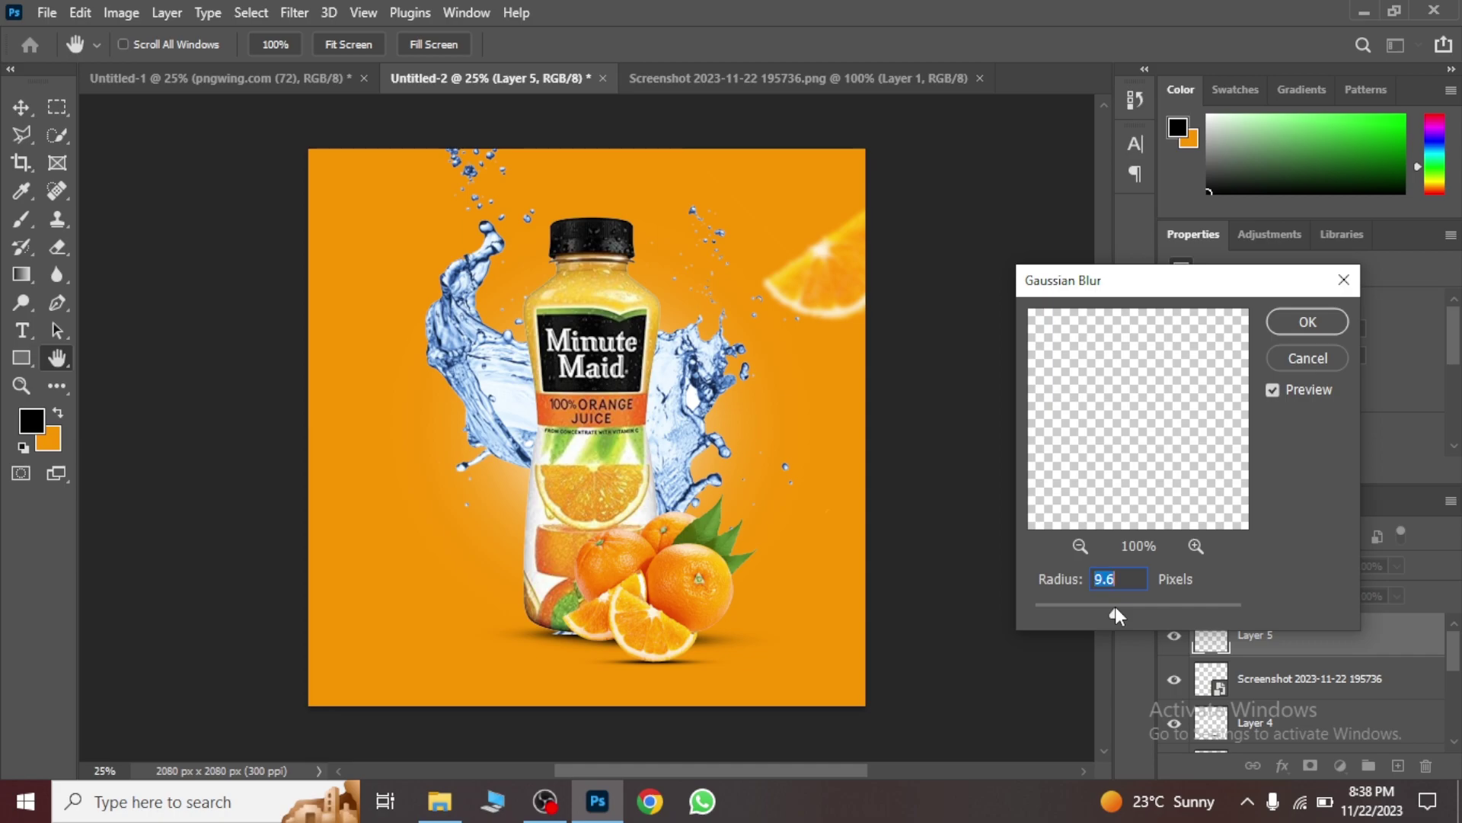
click(1307, 322)
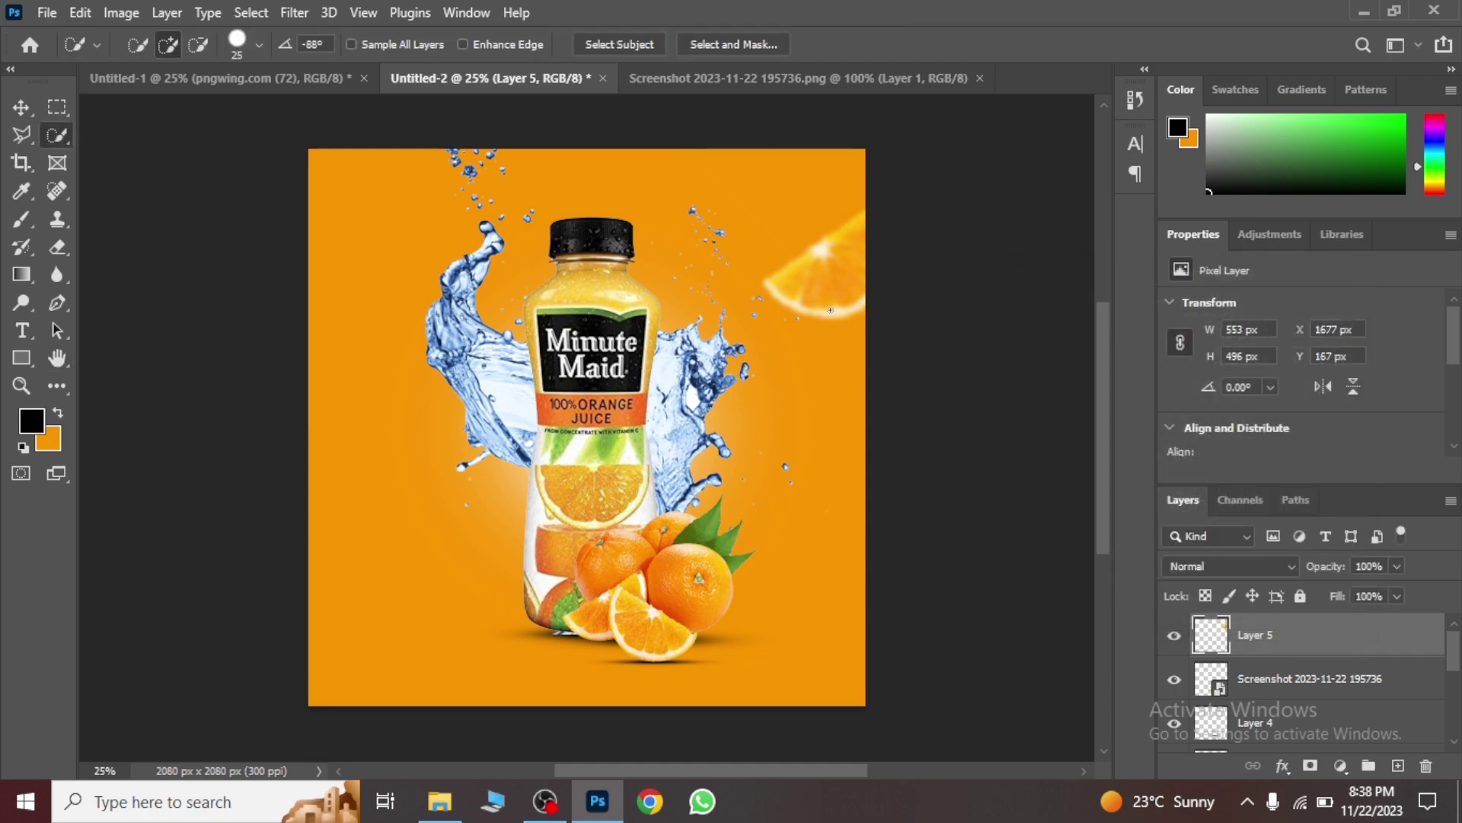
key(v)
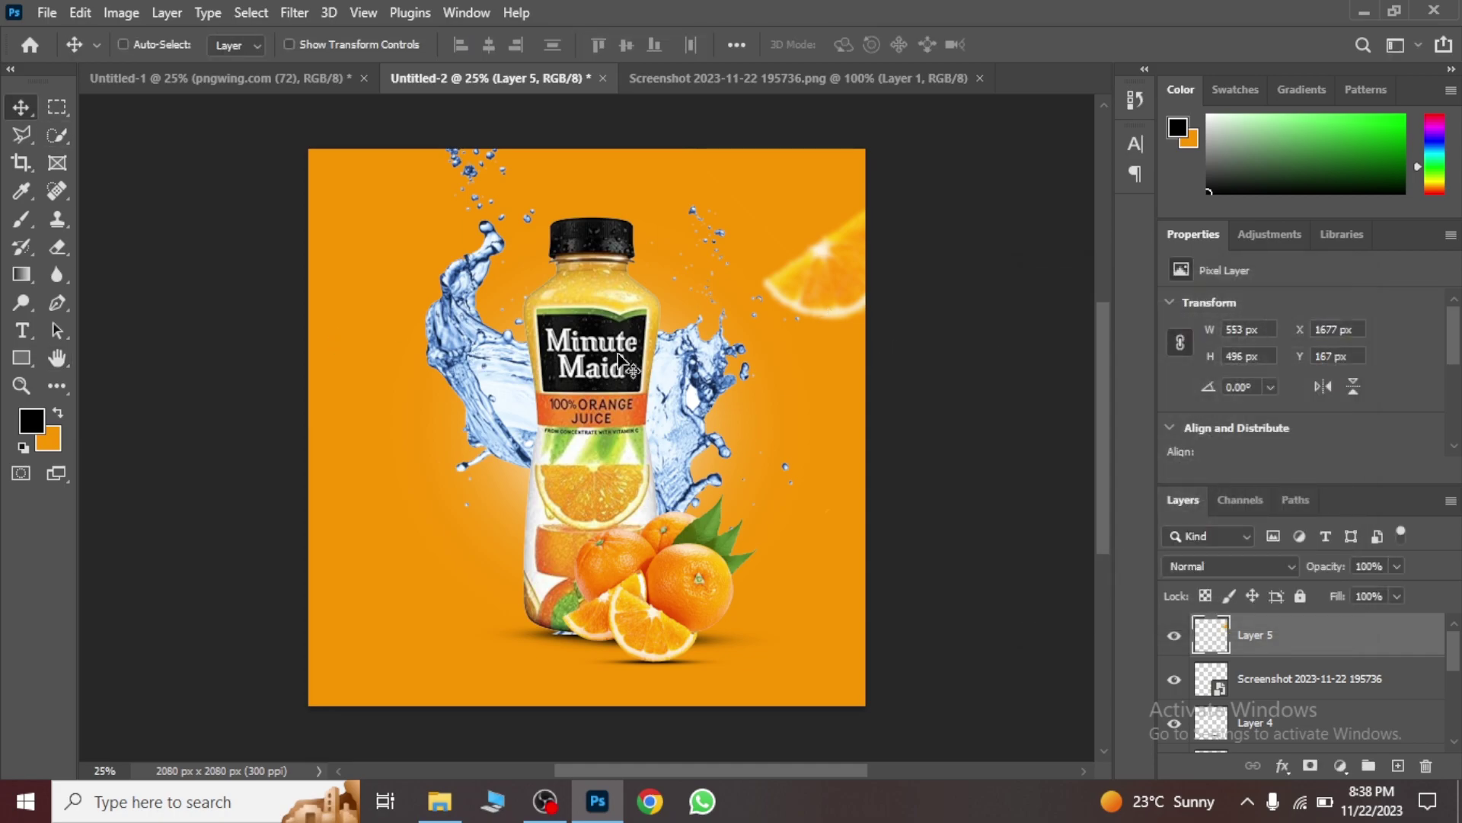
Step: Alt-drag a Layer 5 copy of the blurred slice to the ad's lower-left edge, then check the other documents
drag(807, 291, 318, 563)
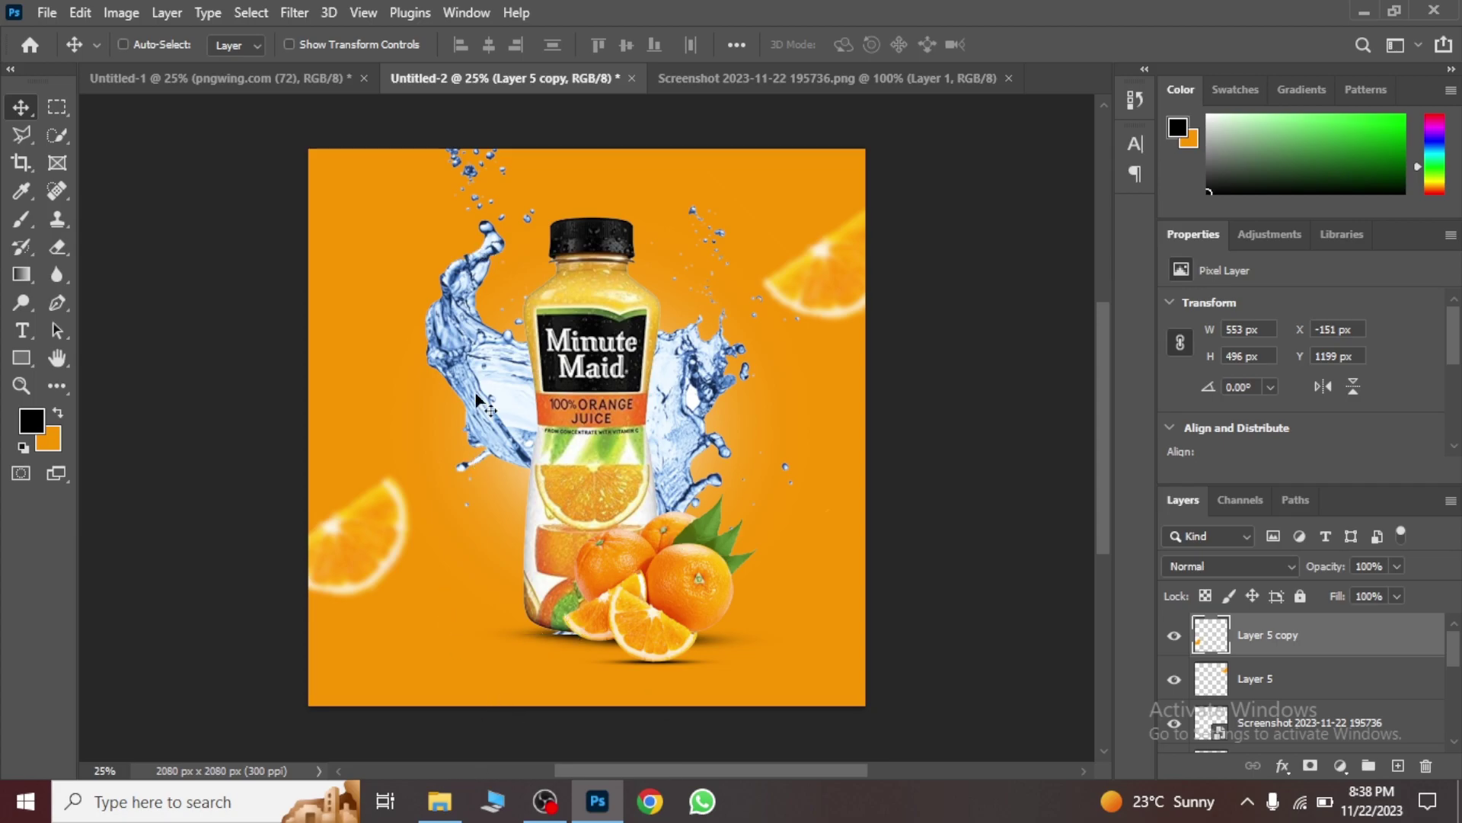
click(318, 81)
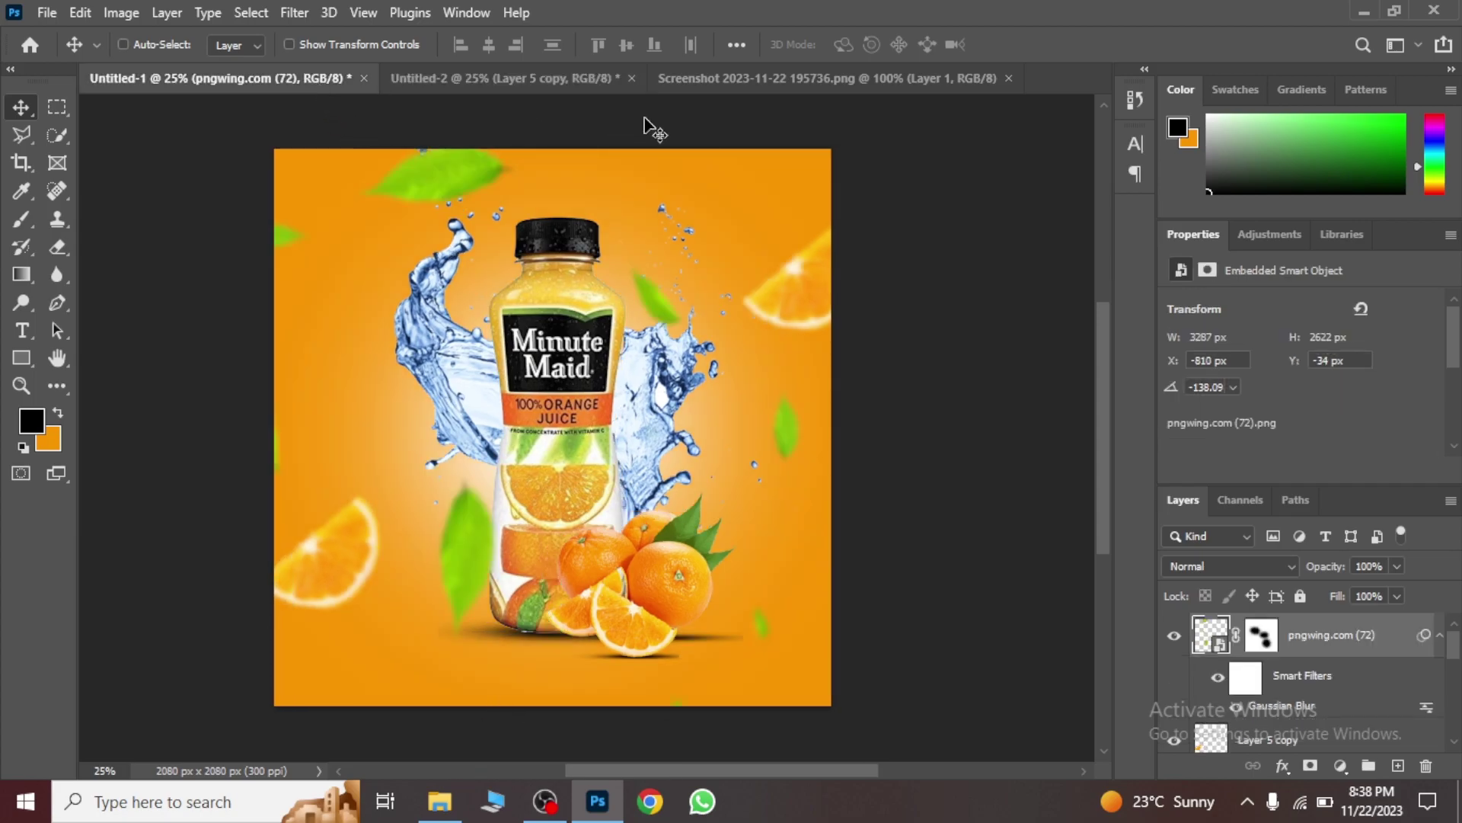
click(793, 79)
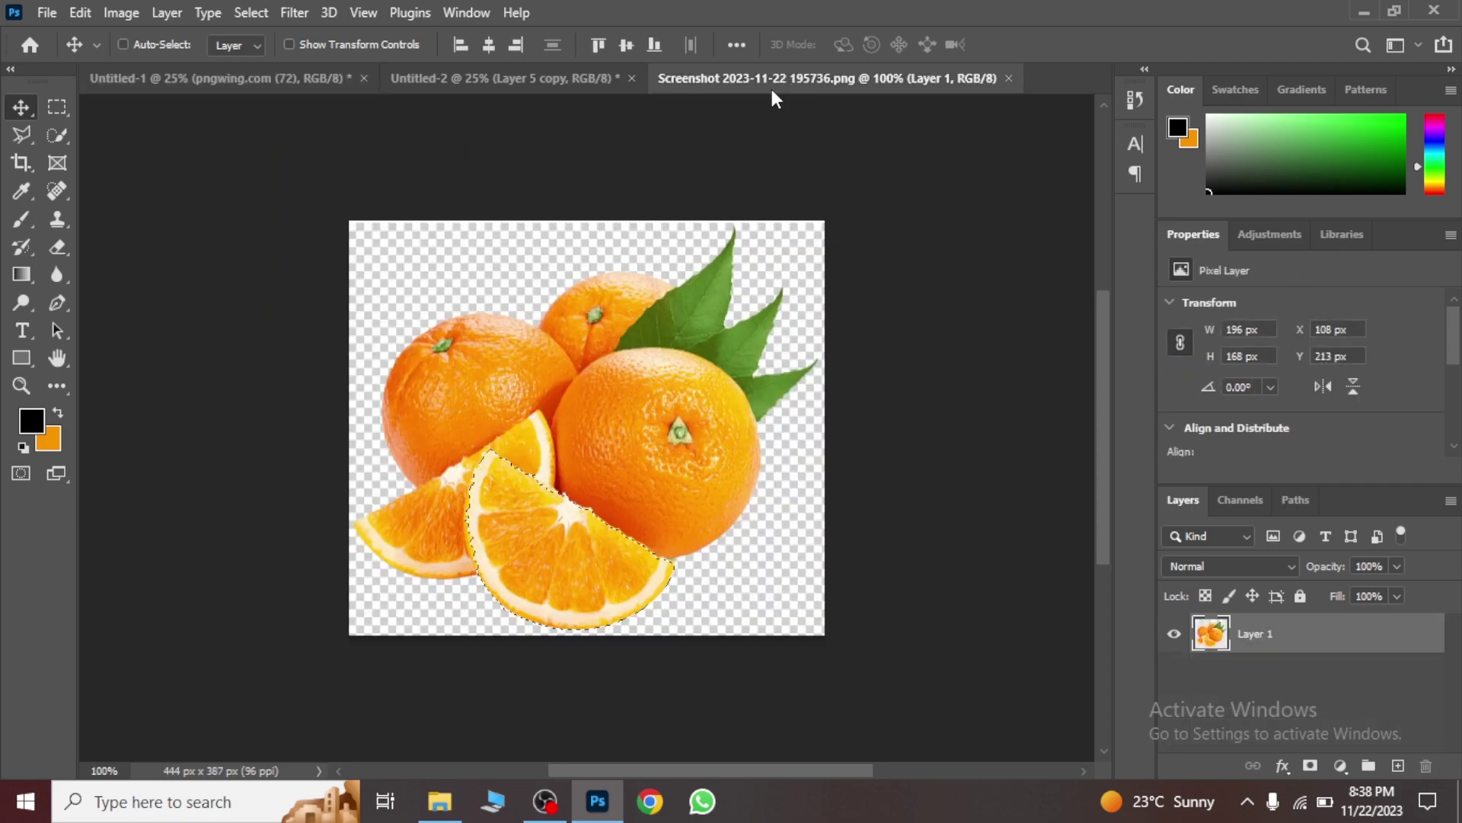
click(566, 79)
Step: Place pngwing.com (72).png leaves into the ad and rotate them to about -121°
click(440, 801)
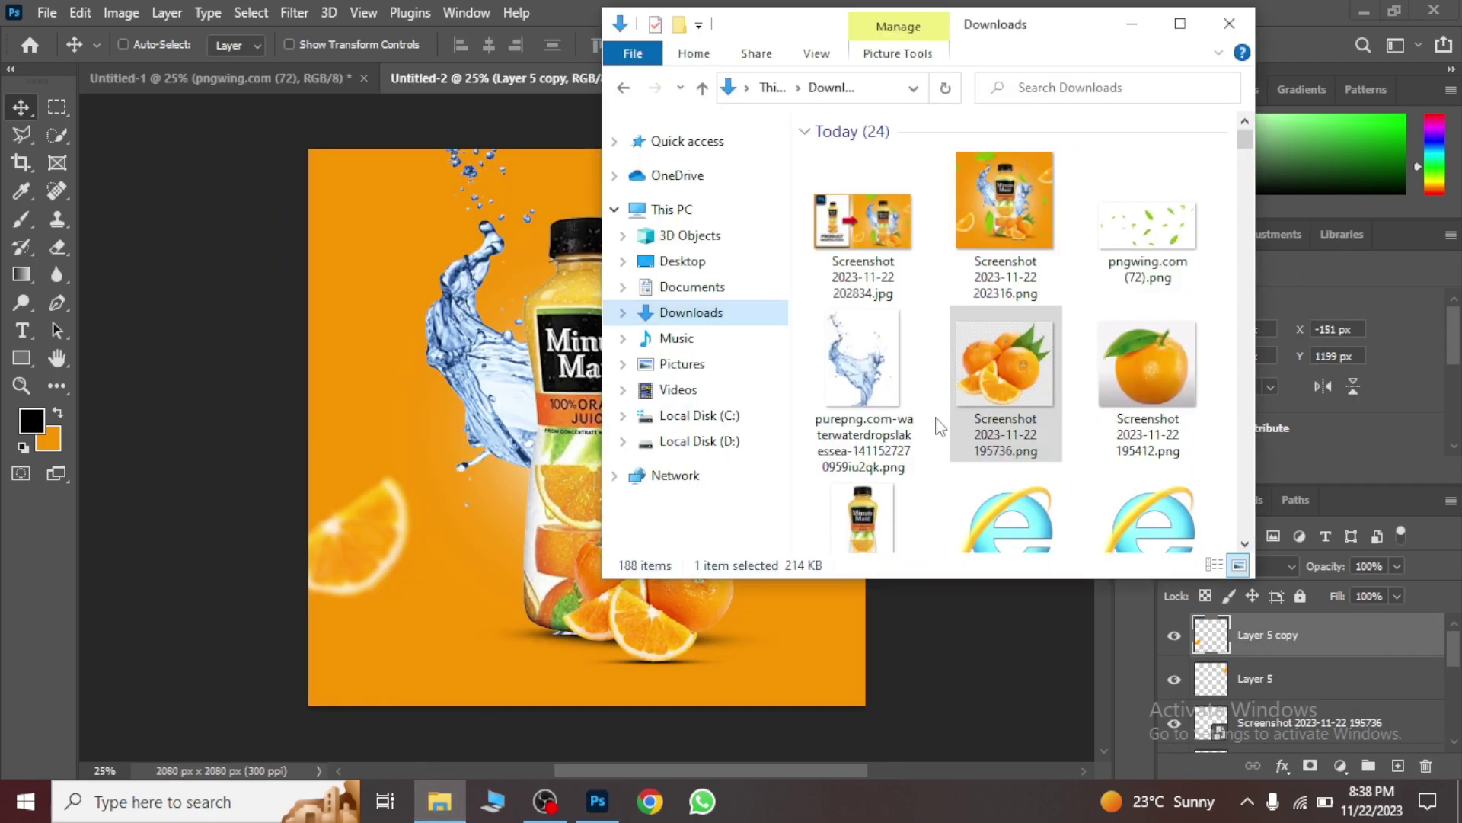
mouse_move(1147, 221)
mouse_down()
mouse_move(633, 316)
mouse_move(506, 380)
mouse_up()
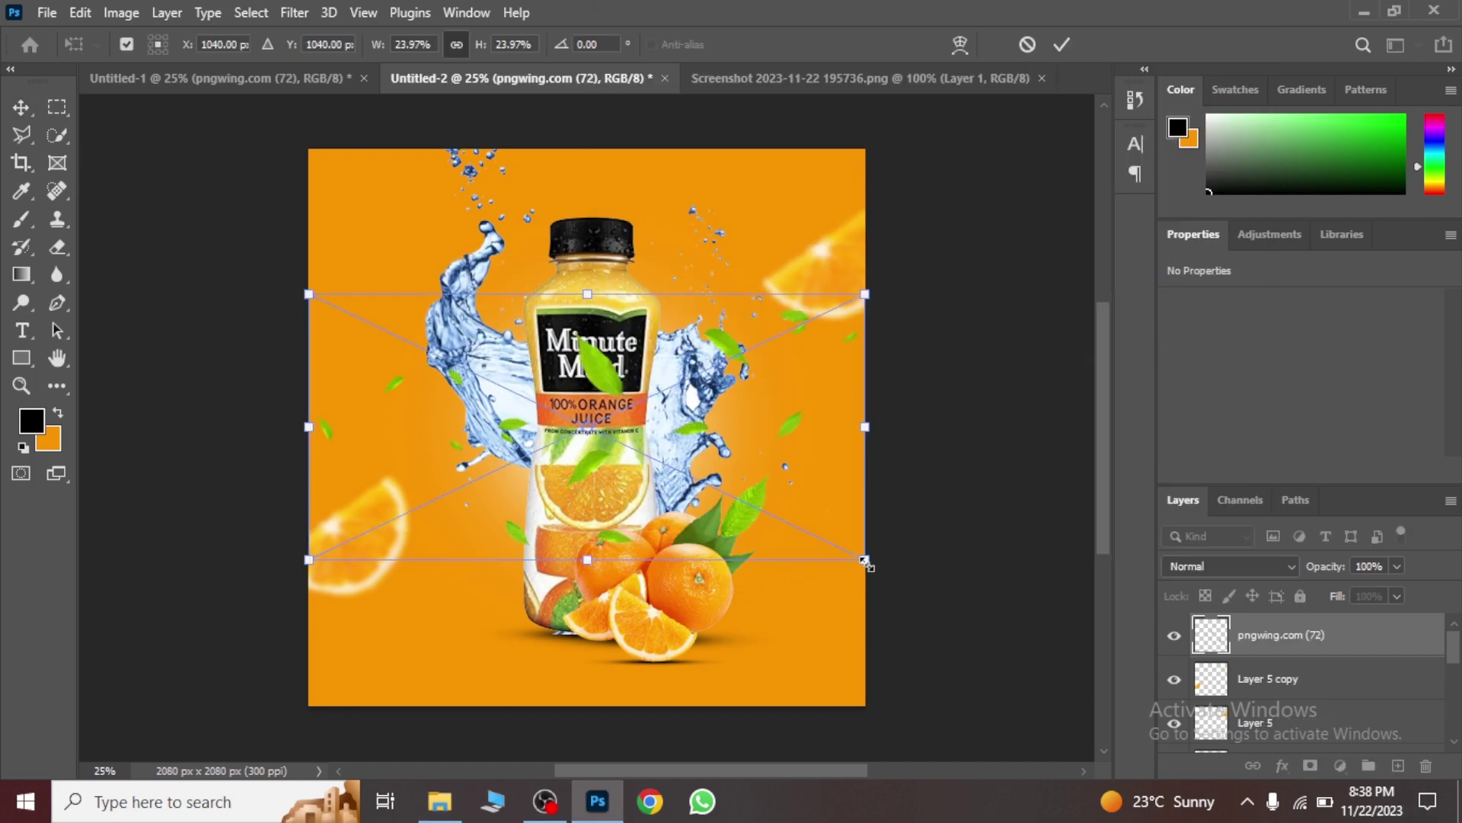
drag(864, 561, 949, 600)
drag(696, 251, 308, 461)
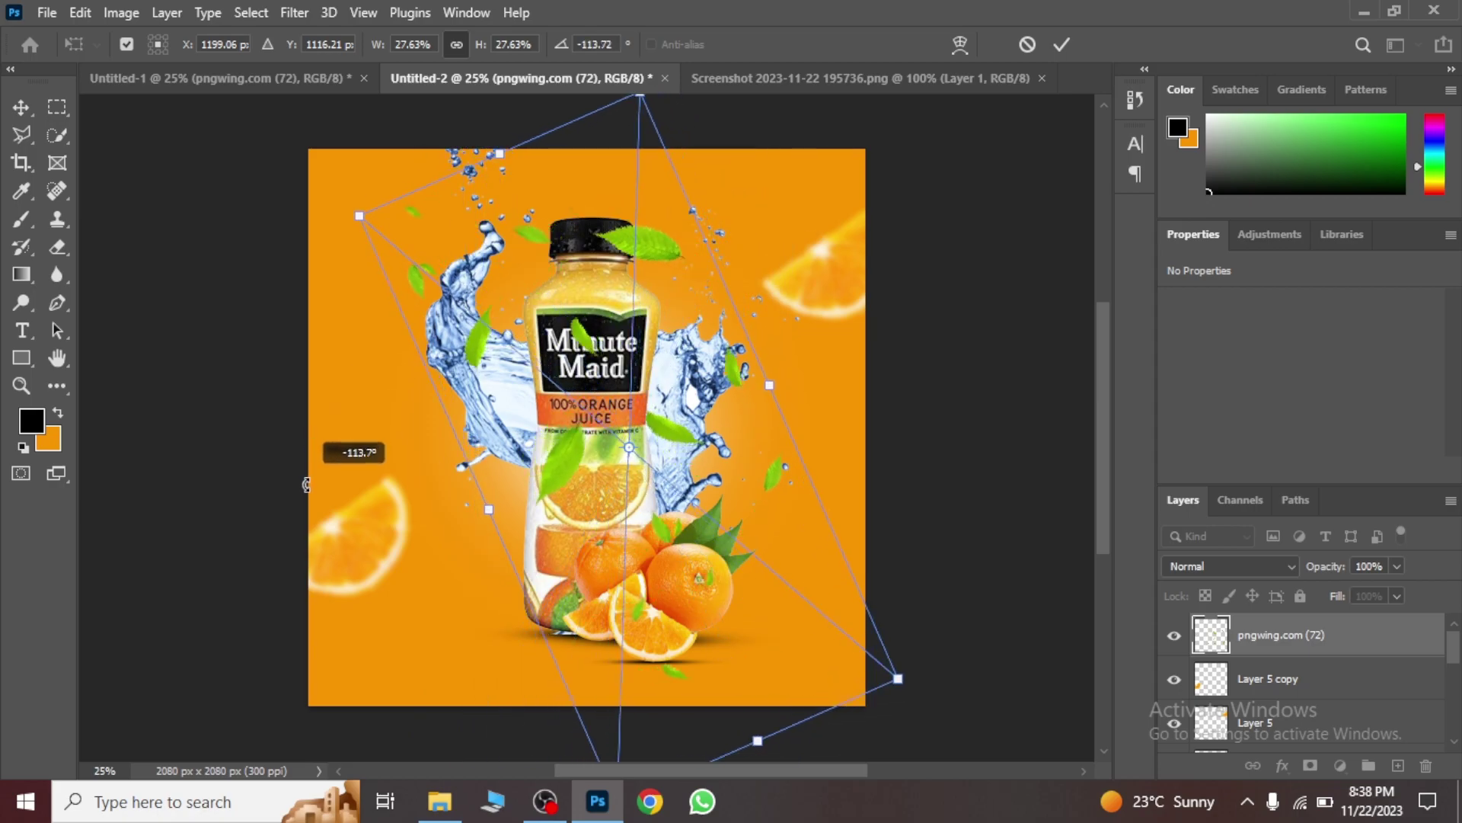
drag(308, 462, 288, 525)
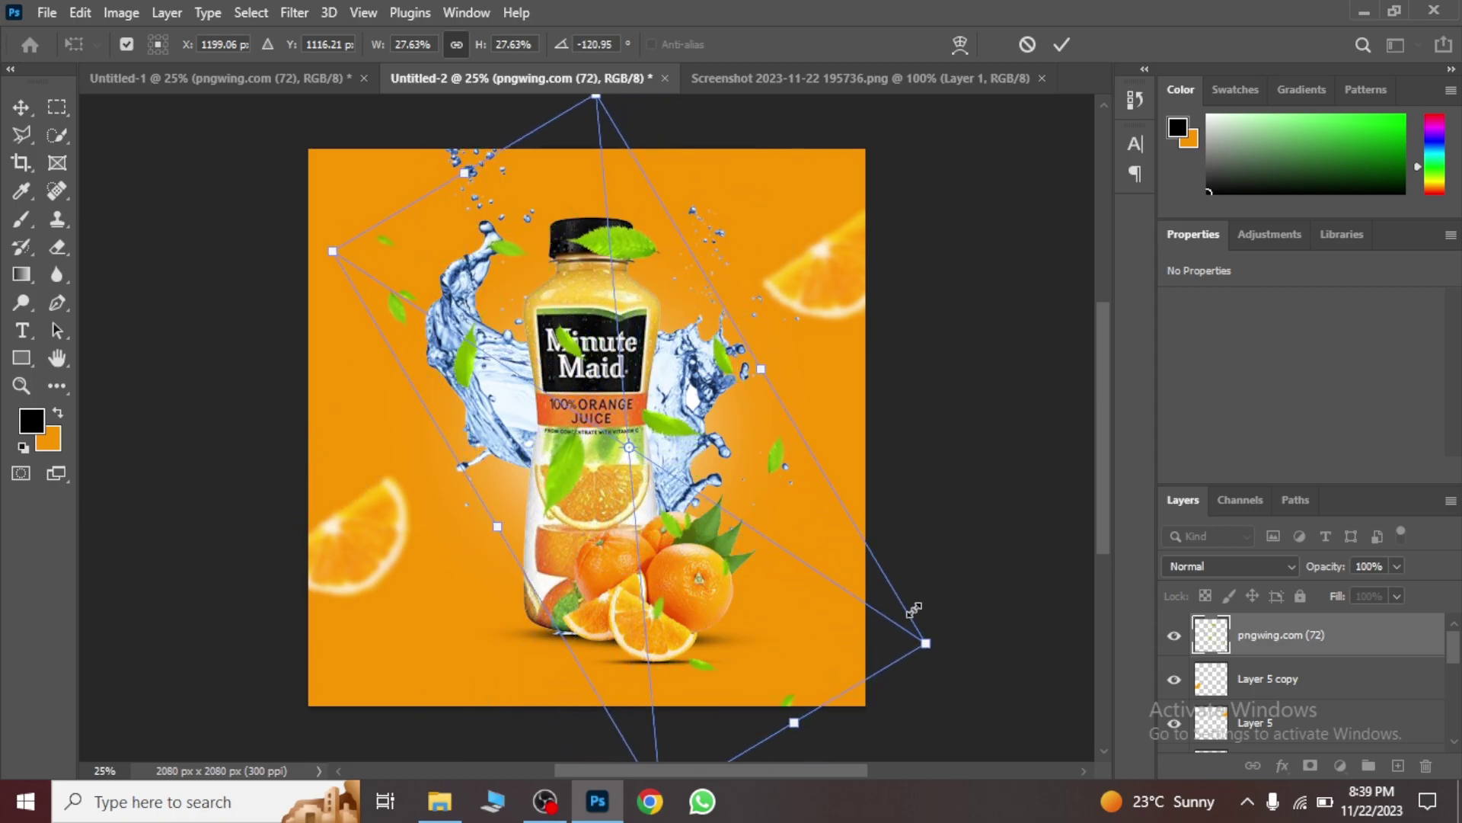
Step: Enlarge and reposition the leaves so they scatter around the bottle
drag(925, 641, 1025, 709)
drag(751, 526, 644, 515)
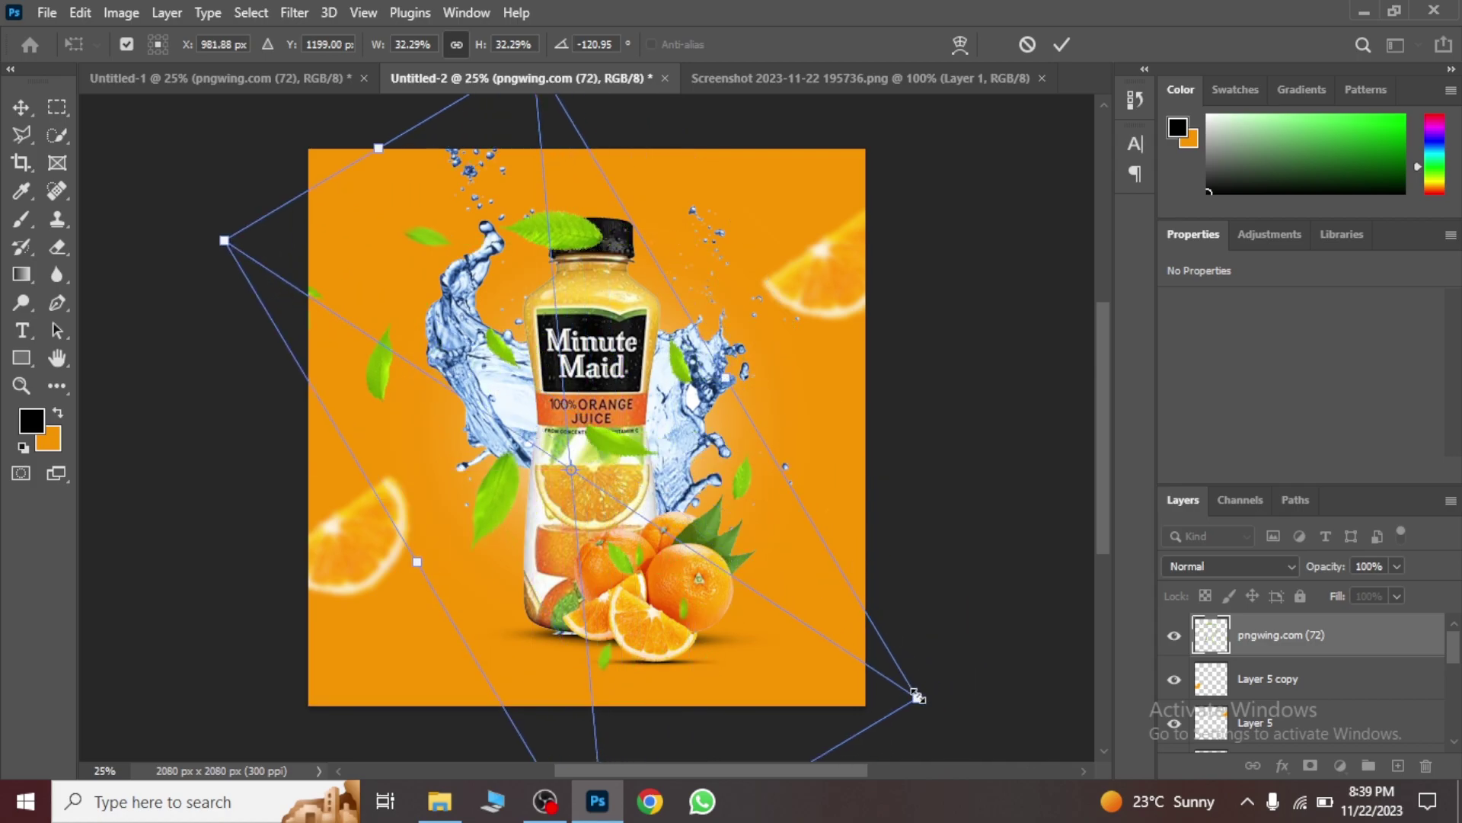
drag(916, 694, 1006, 756)
drag(792, 396, 856, 355)
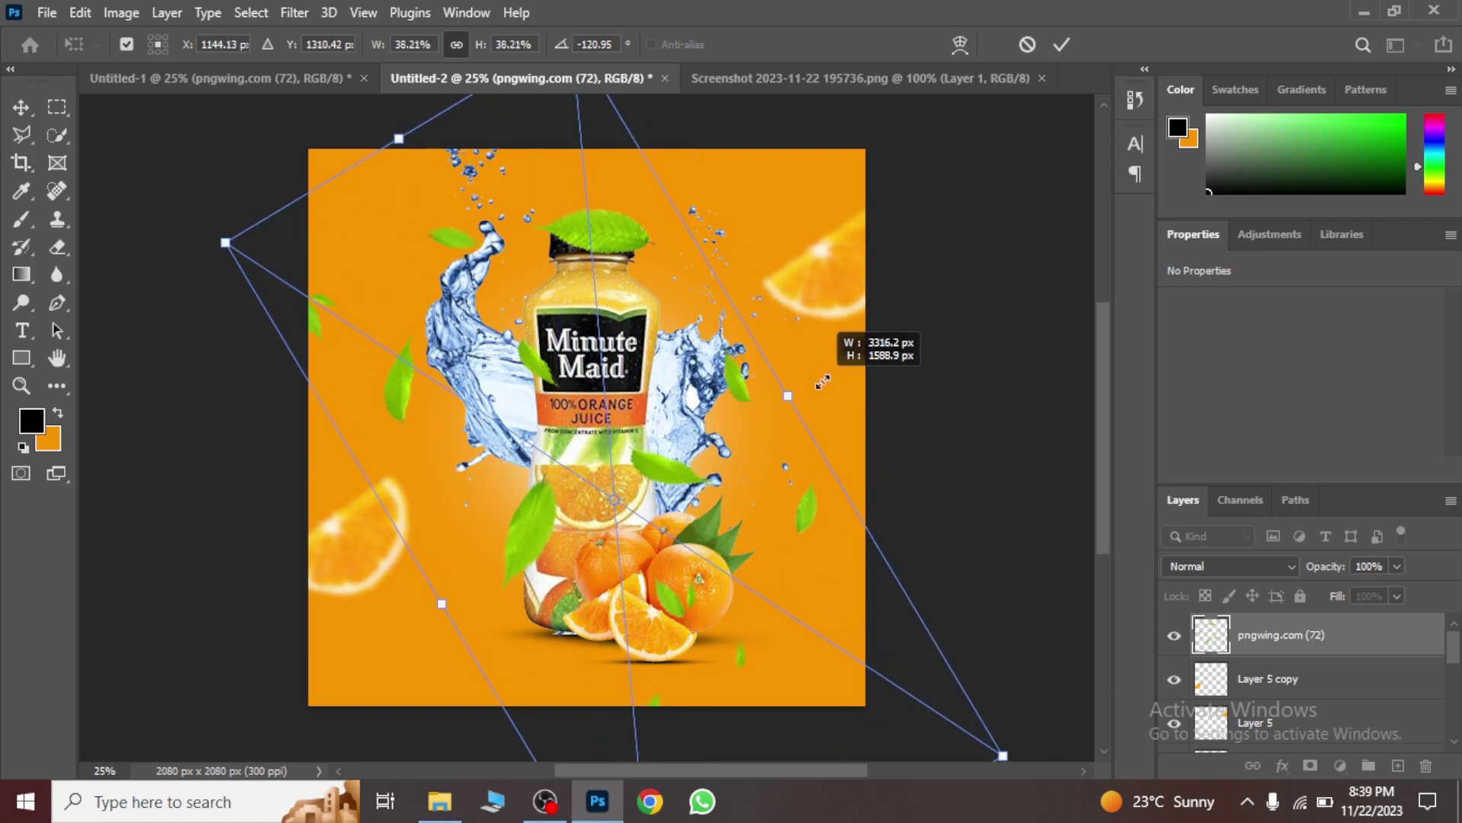
drag(787, 402, 738, 432)
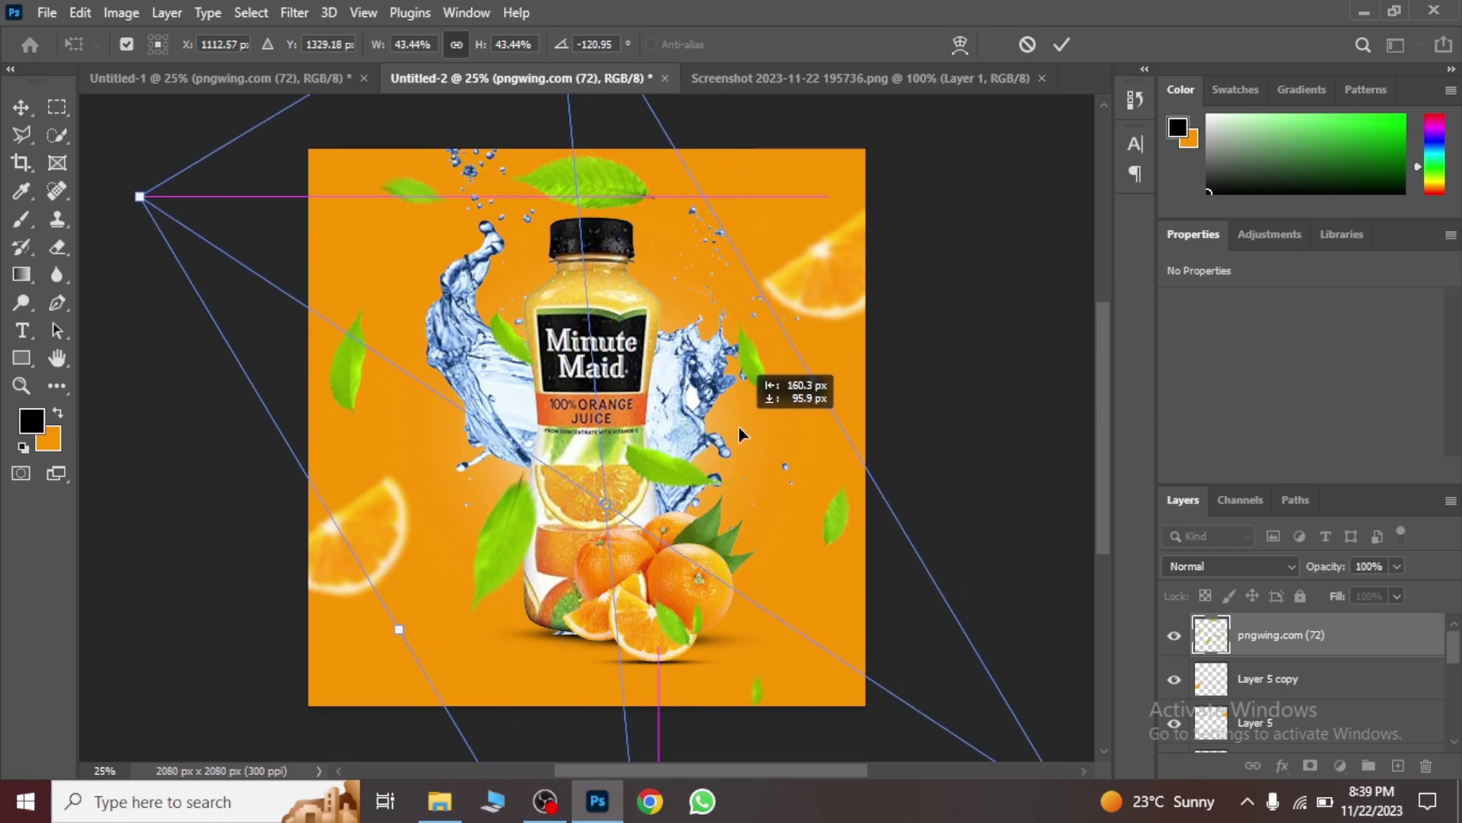
drag(738, 434, 743, 428)
Step: Commit the leaves placement, add a layer mask, and pick a Hard Round brush
key(Return)
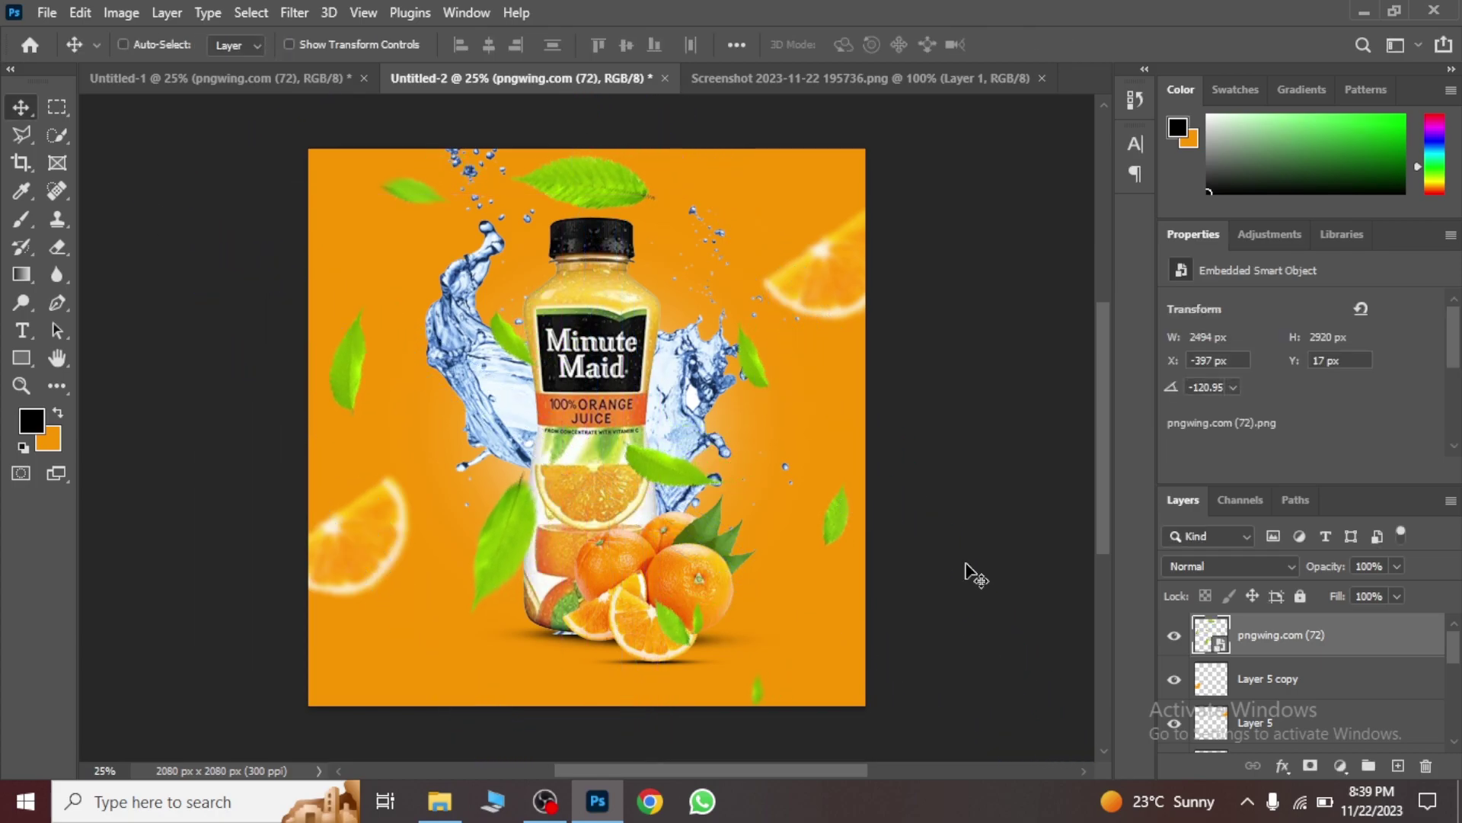
click(1310, 766)
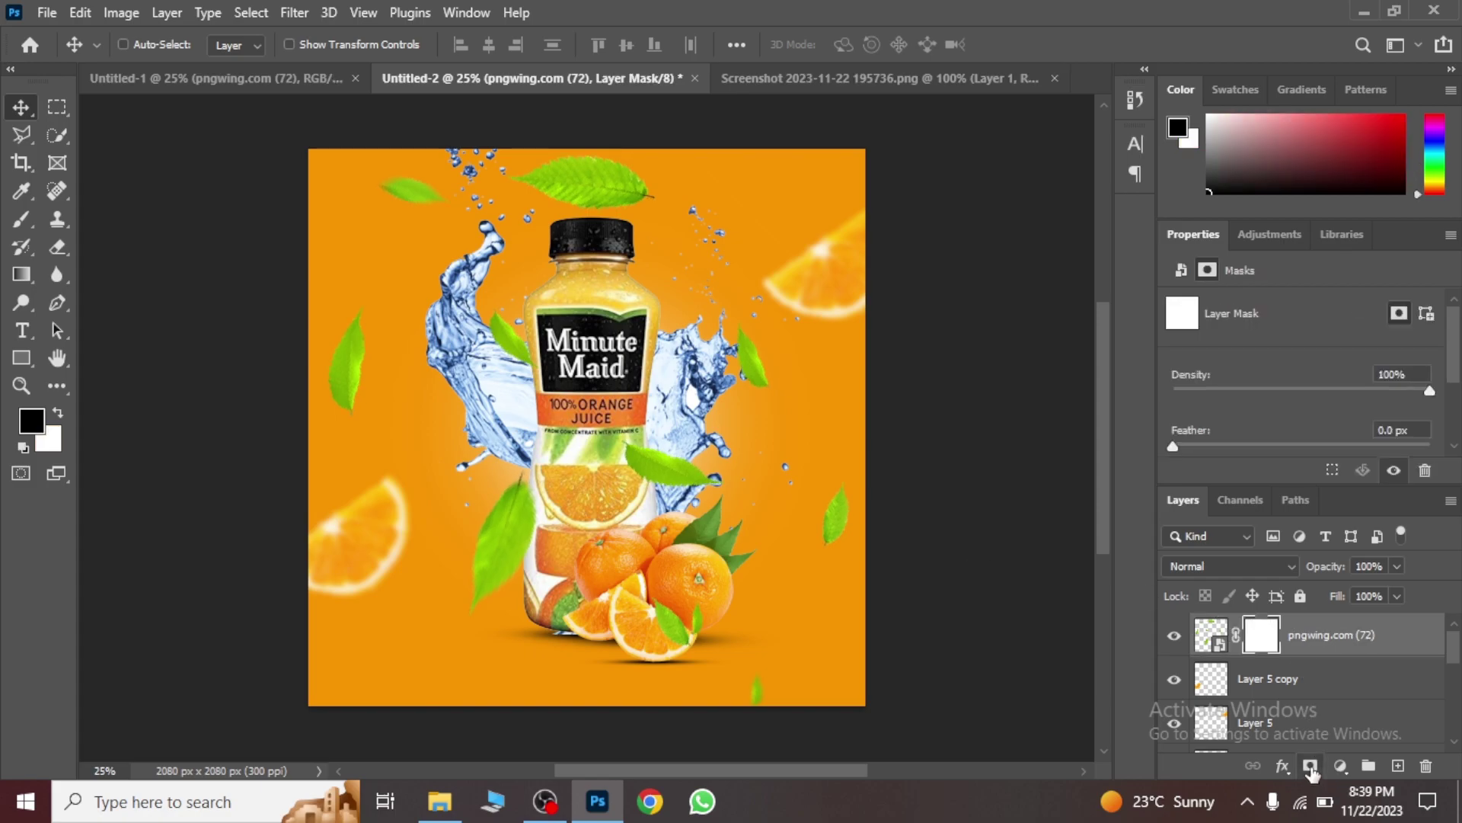
click(17, 223)
click(133, 46)
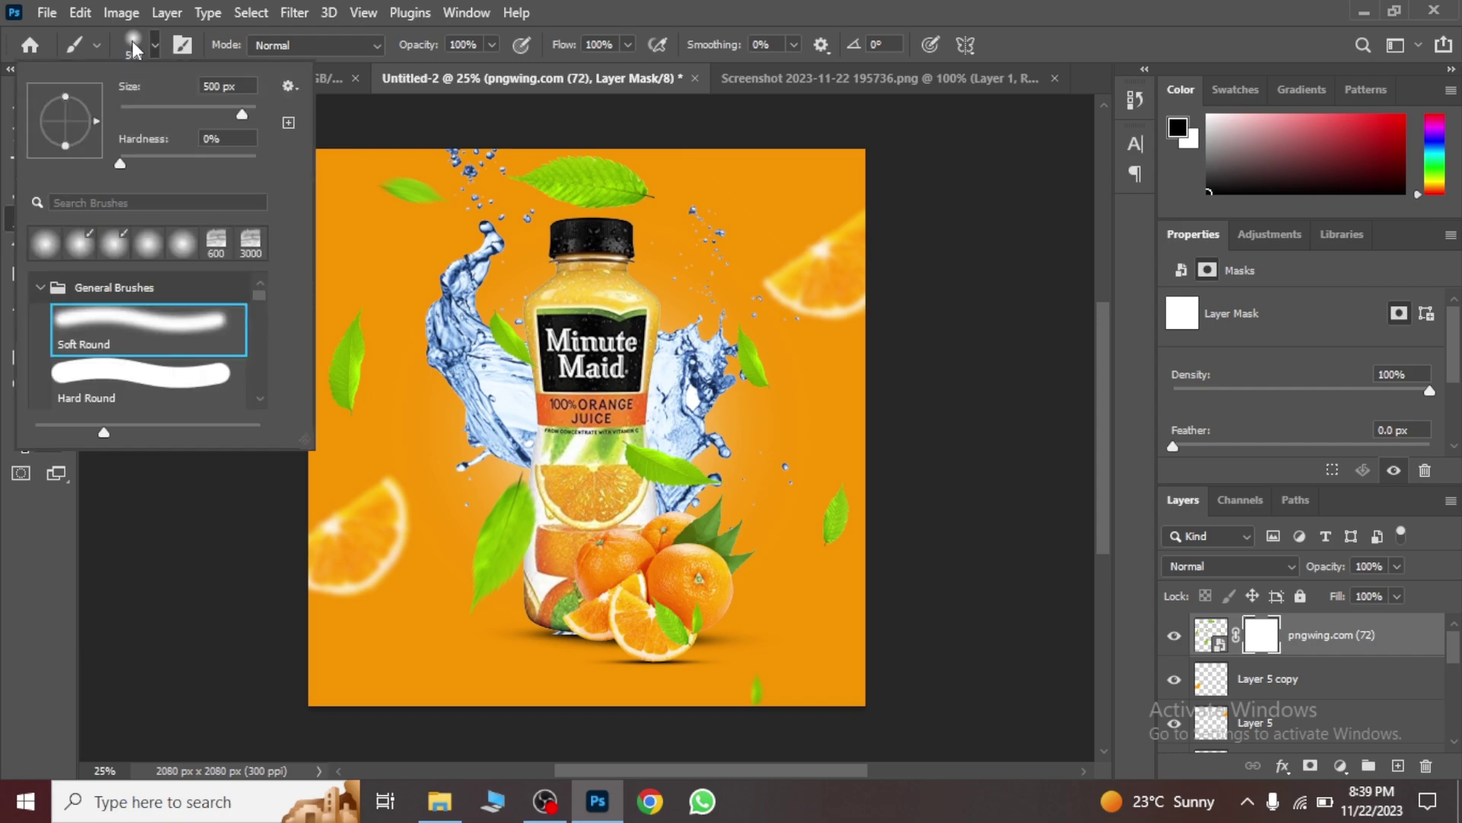
click(136, 388)
click(31, 571)
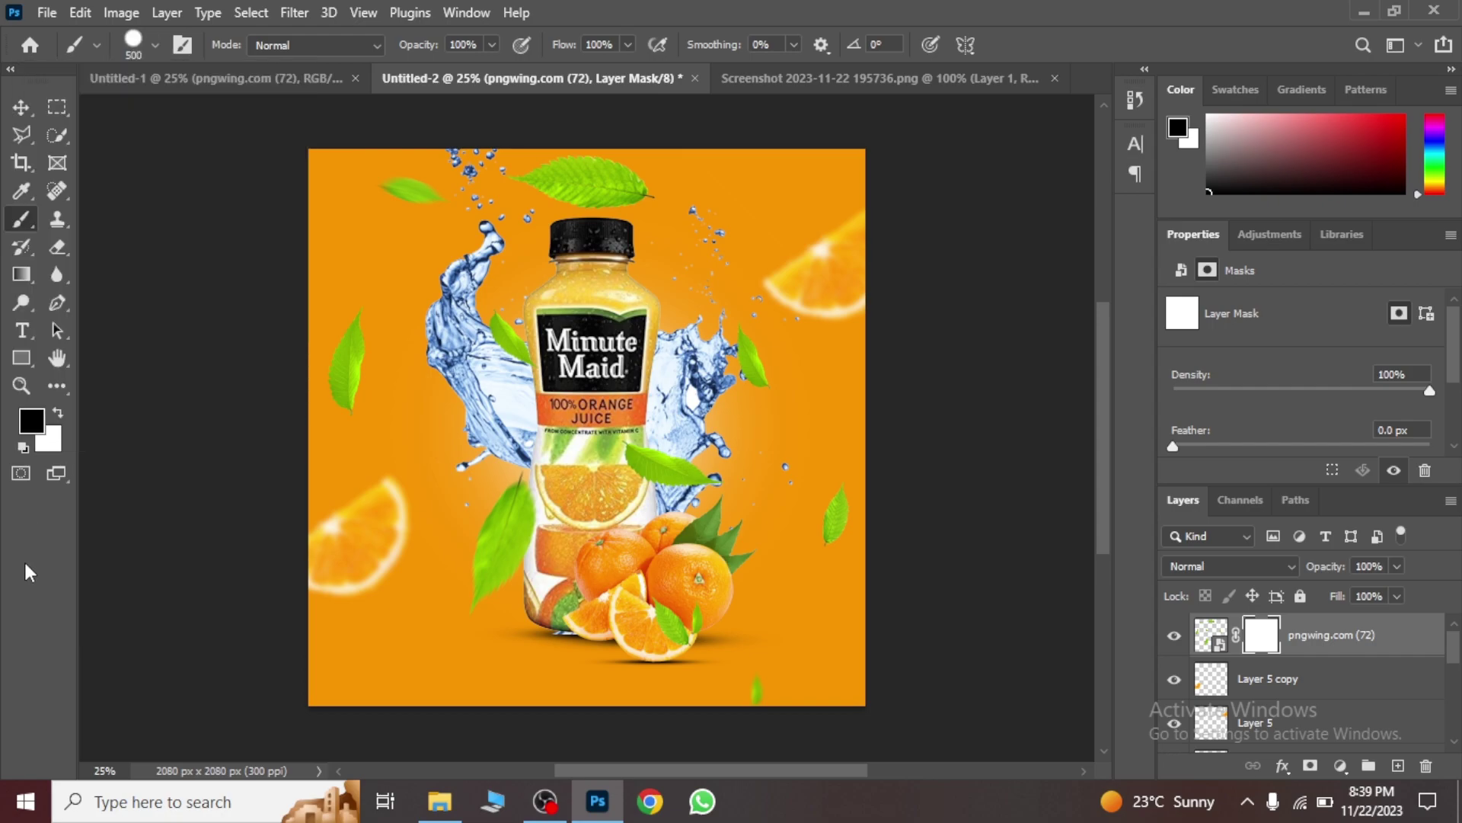
Step: Paint black on the mask to hide the leaves overlapping the bottle
click(30, 420)
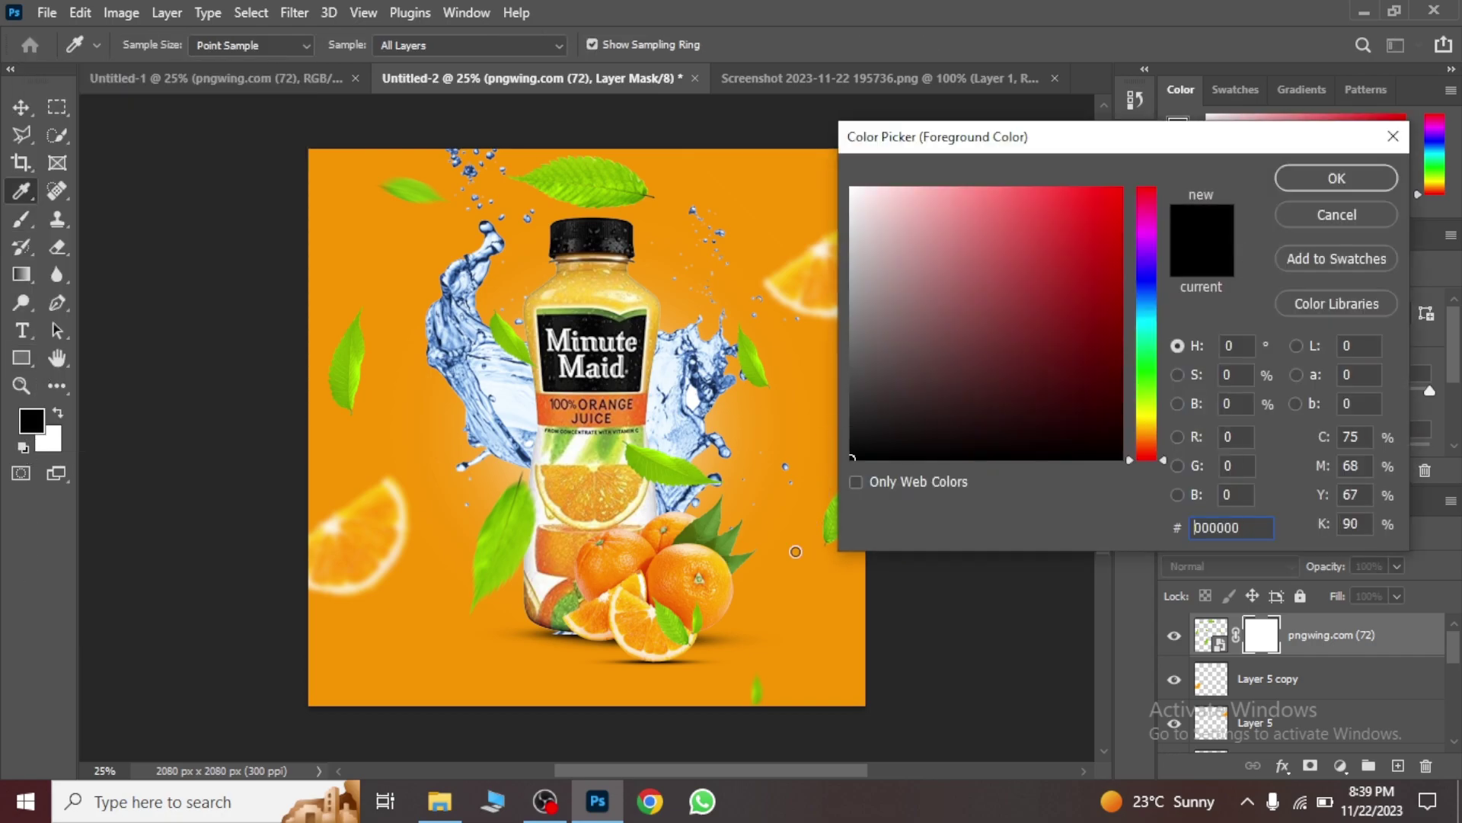
click(1333, 179)
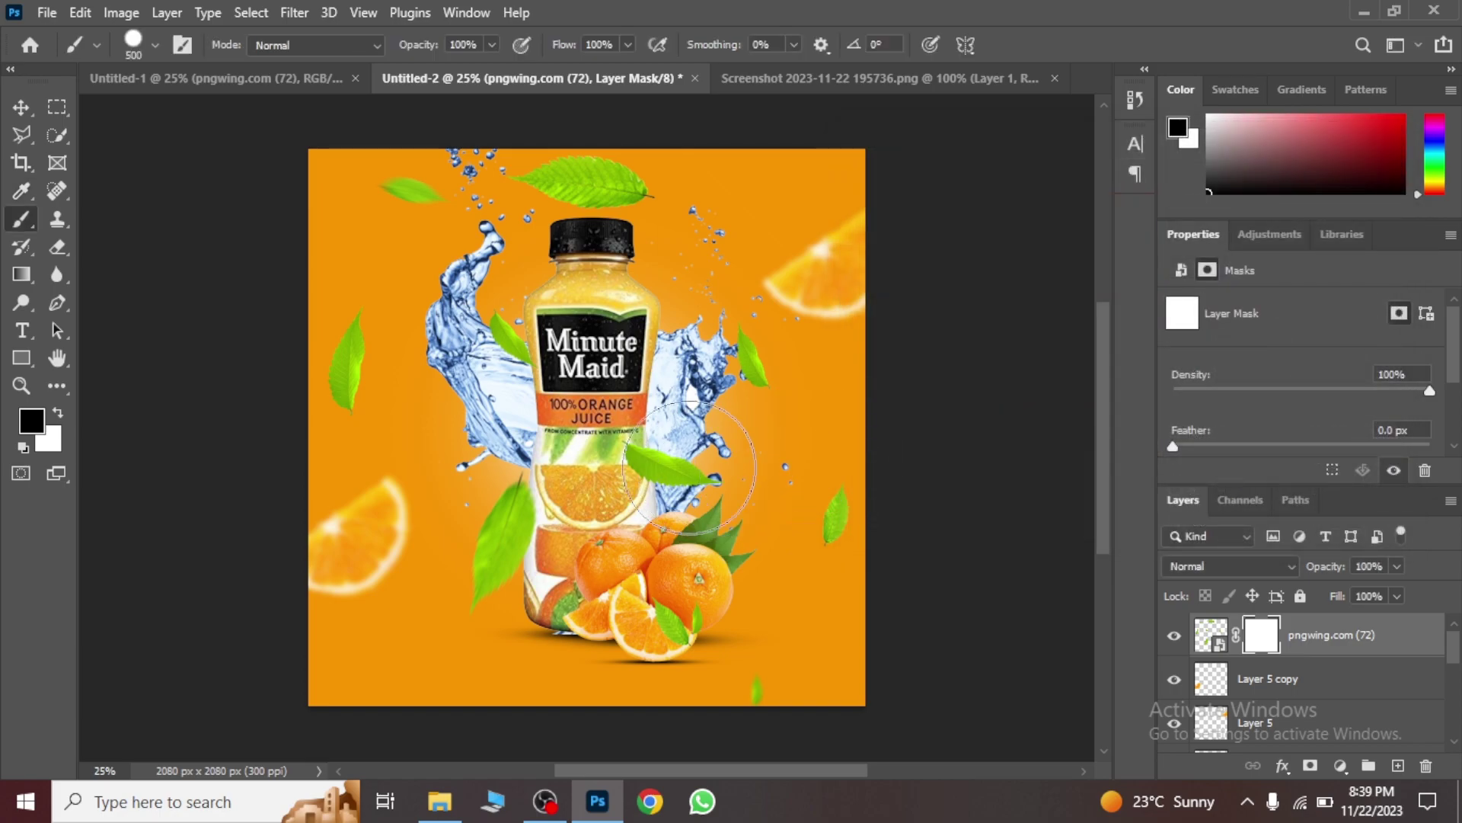
click(636, 426)
mouse_move(623, 415)
mouse_down()
mouse_move(618, 378)
mouse_move(655, 640)
mouse_up()
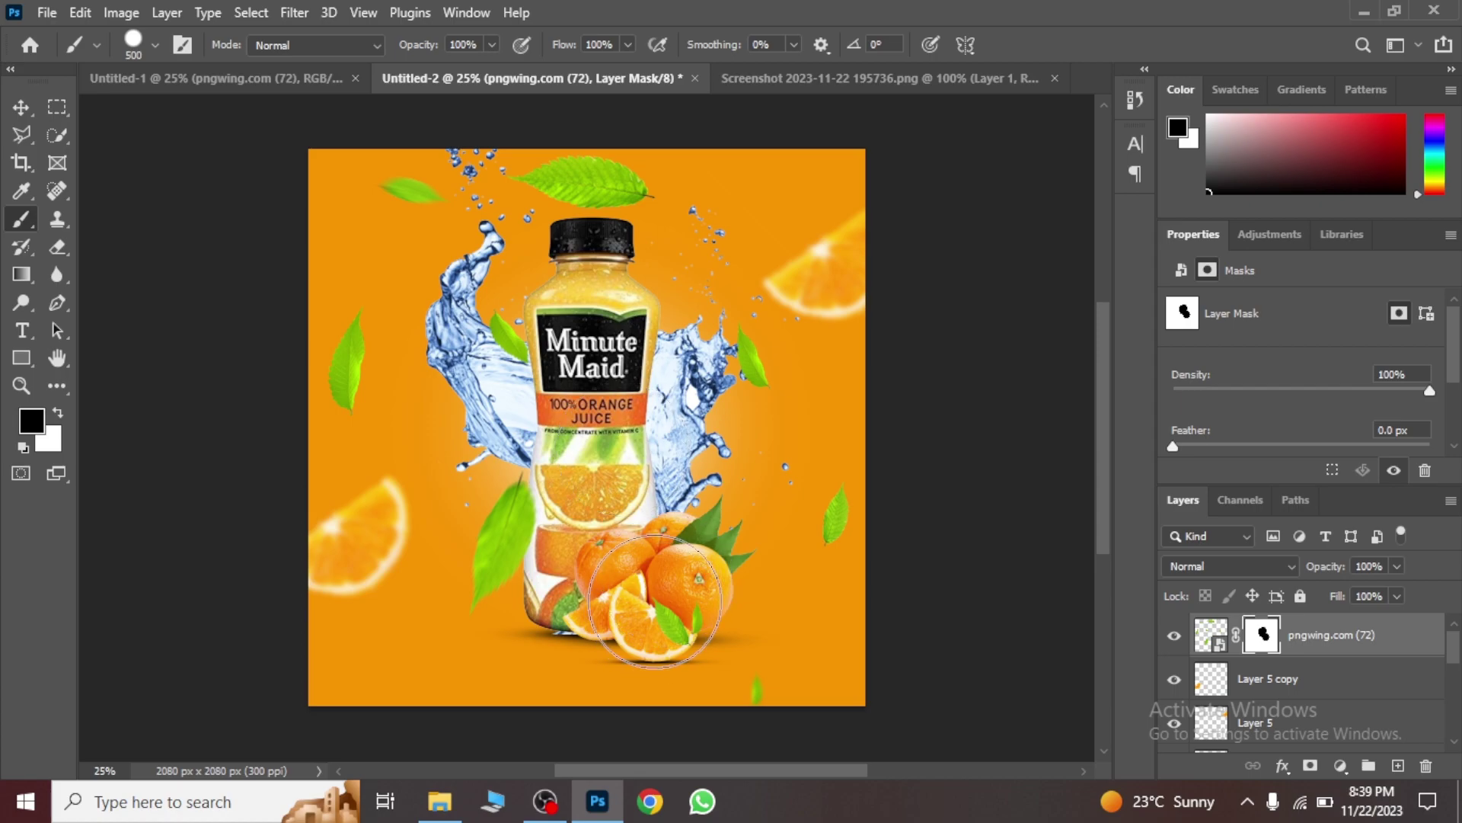
click(22, 107)
Step: Convert the leaves layer to a smart object and apply an 11.1 px Gaussian Blur smart filter
right_click(1347, 638)
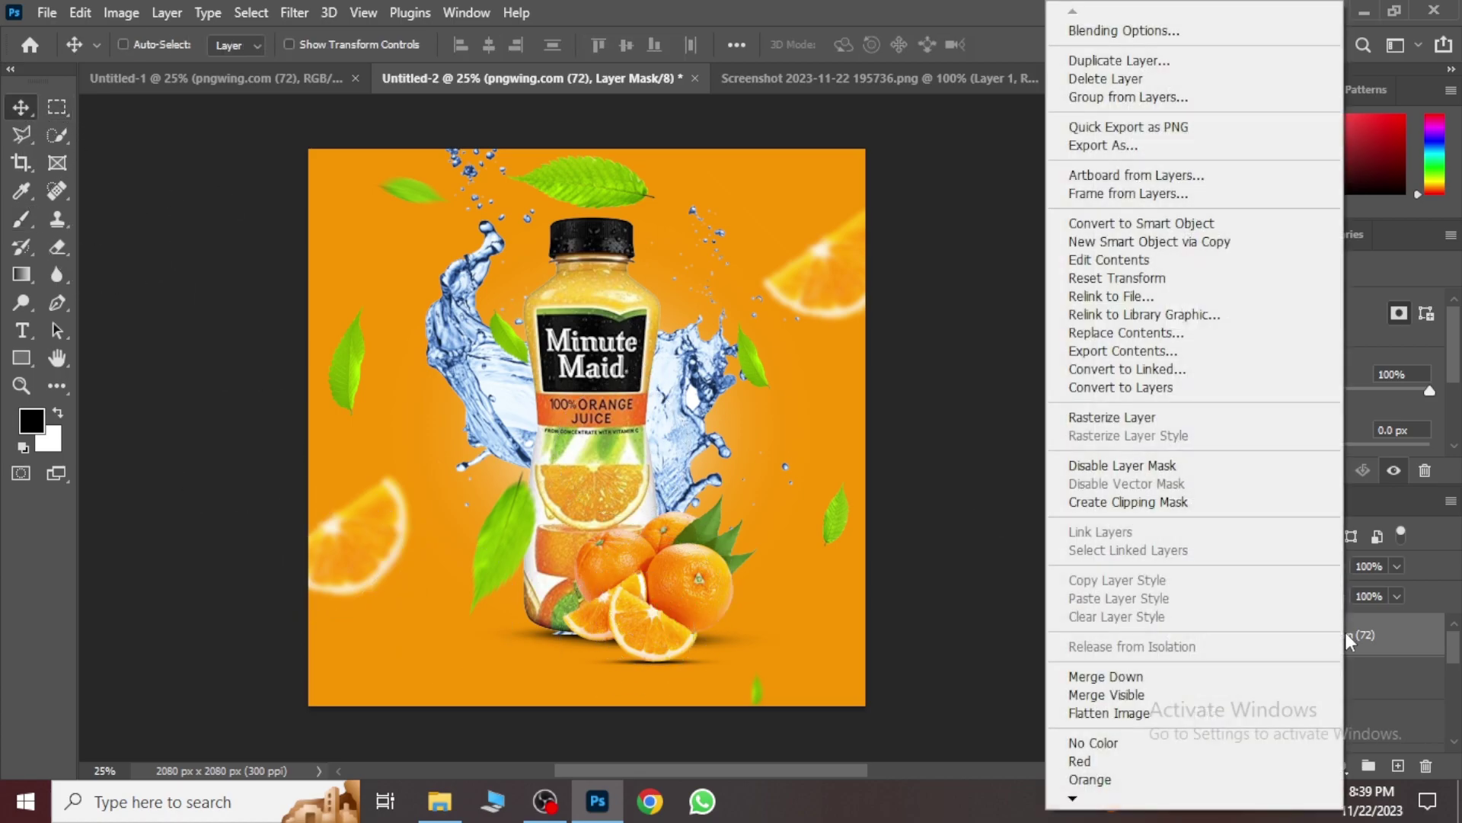
click(1113, 222)
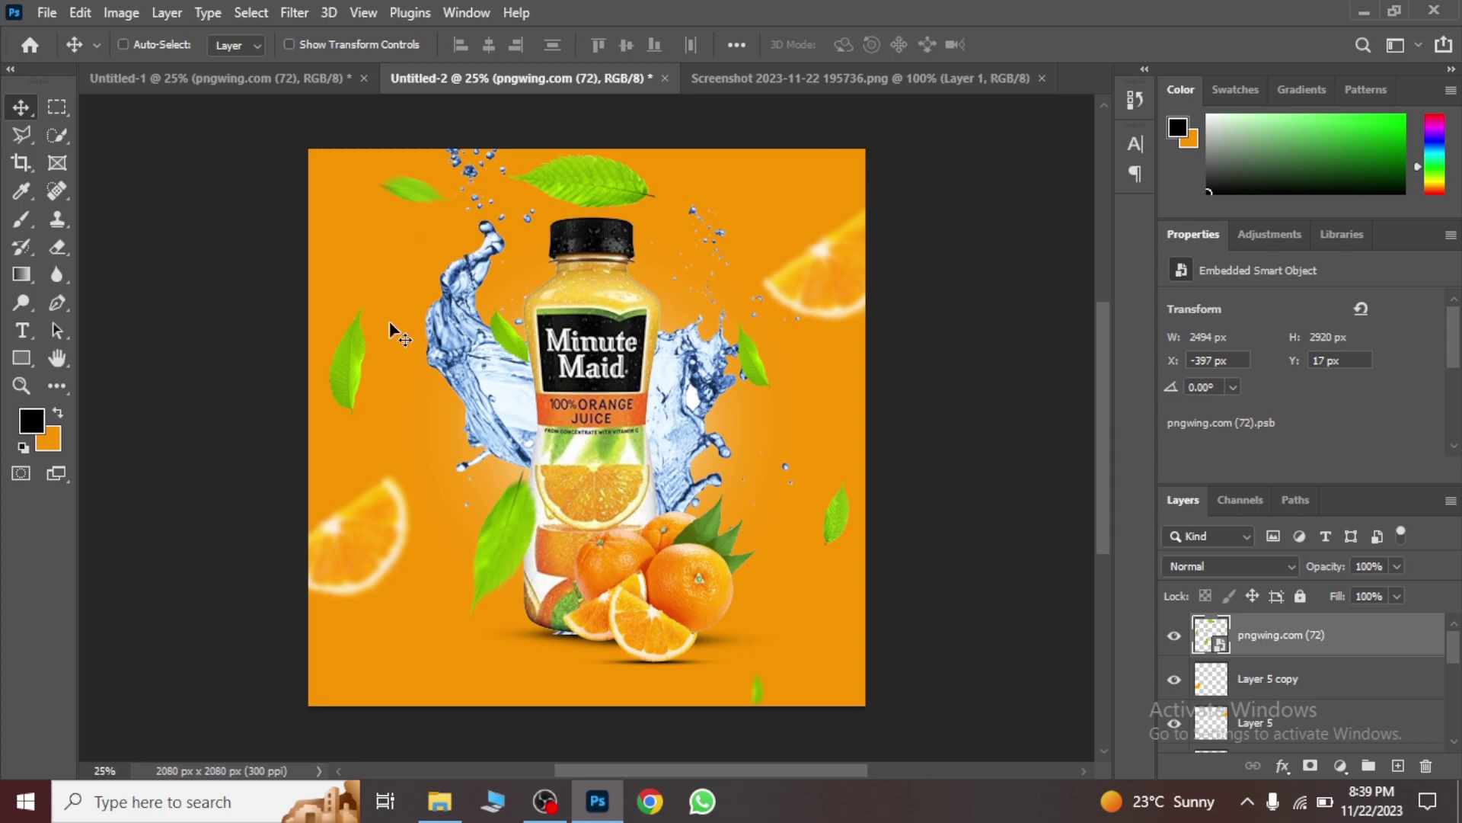
click(291, 13)
mouse_move(308, 286)
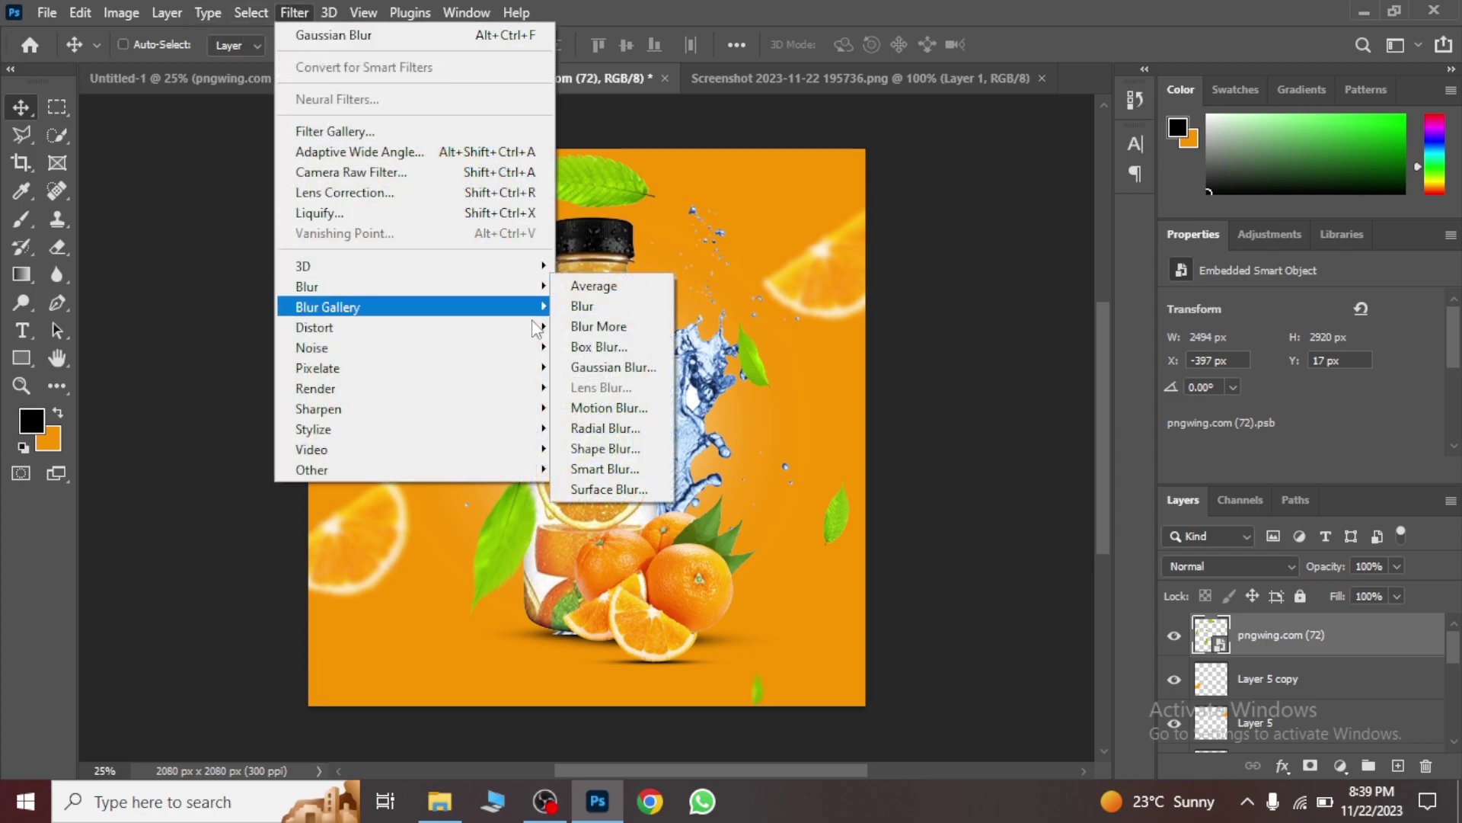
click(613, 367)
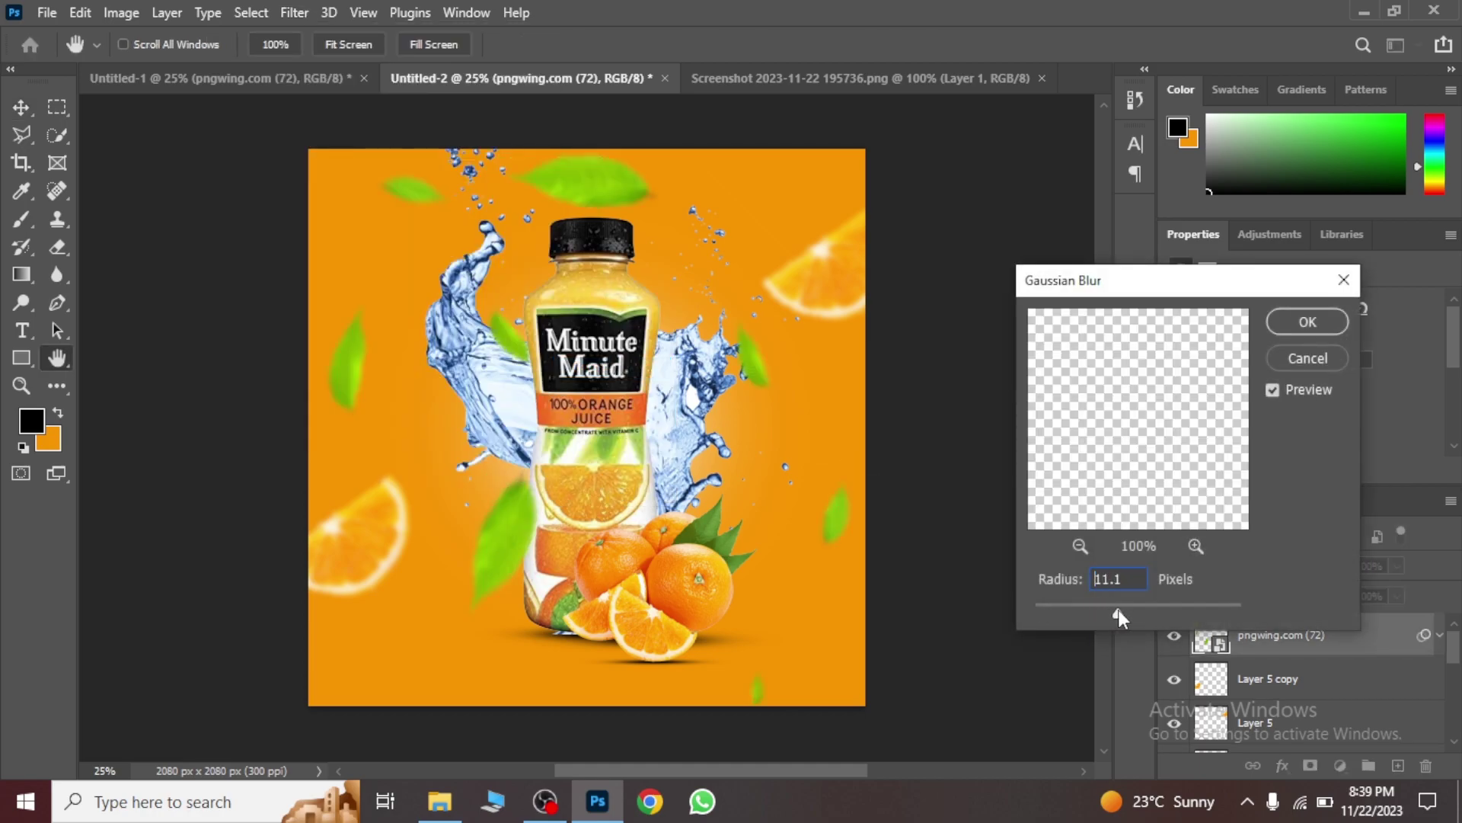
click(1295, 323)
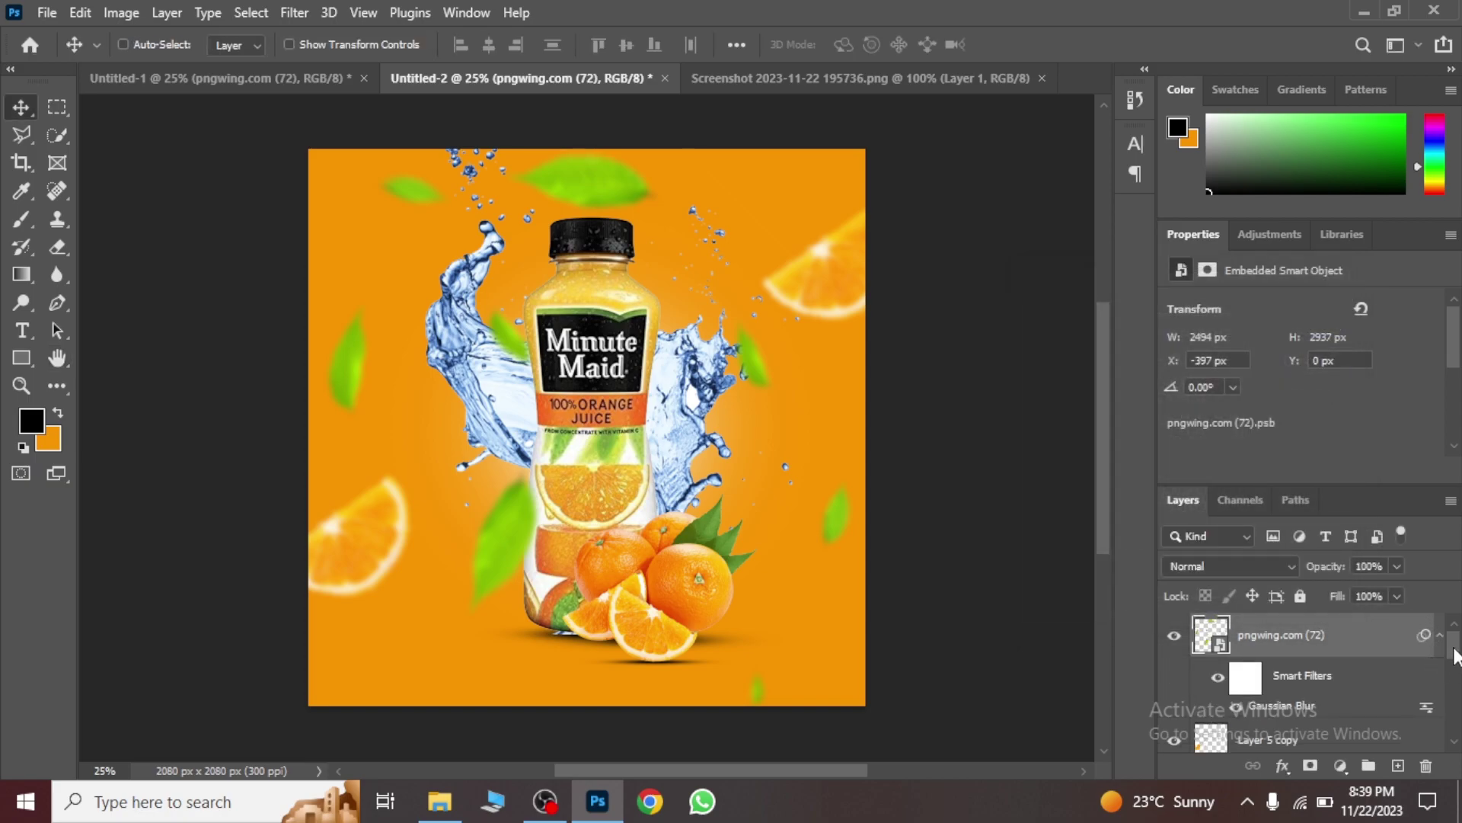
drag(1456, 655, 1458, 761)
Step: Select every layer above Background, down to Color Fill 1, and group them as Group 1
shift+click(1379, 690)
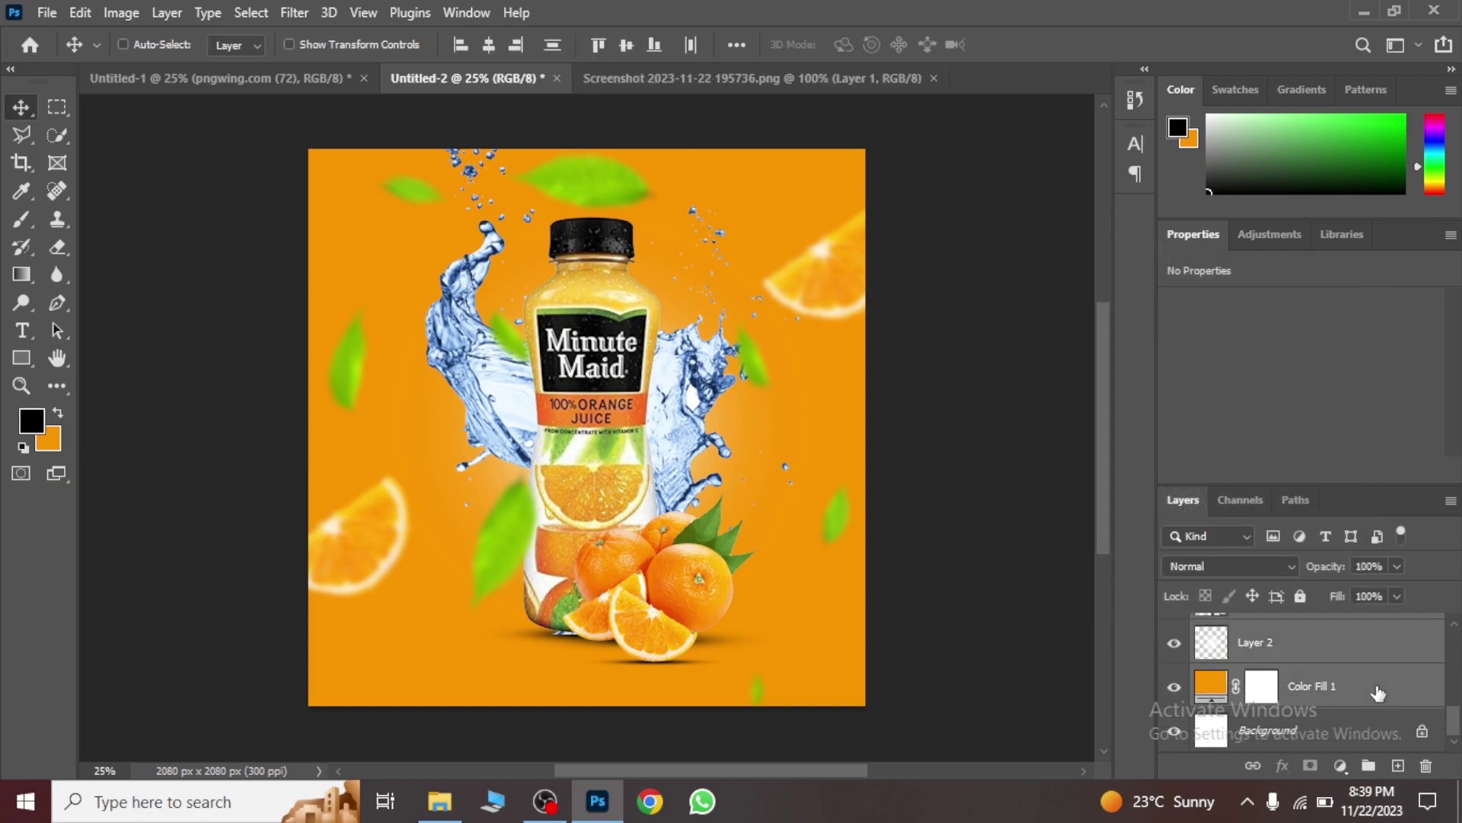
key(ctrl+g)
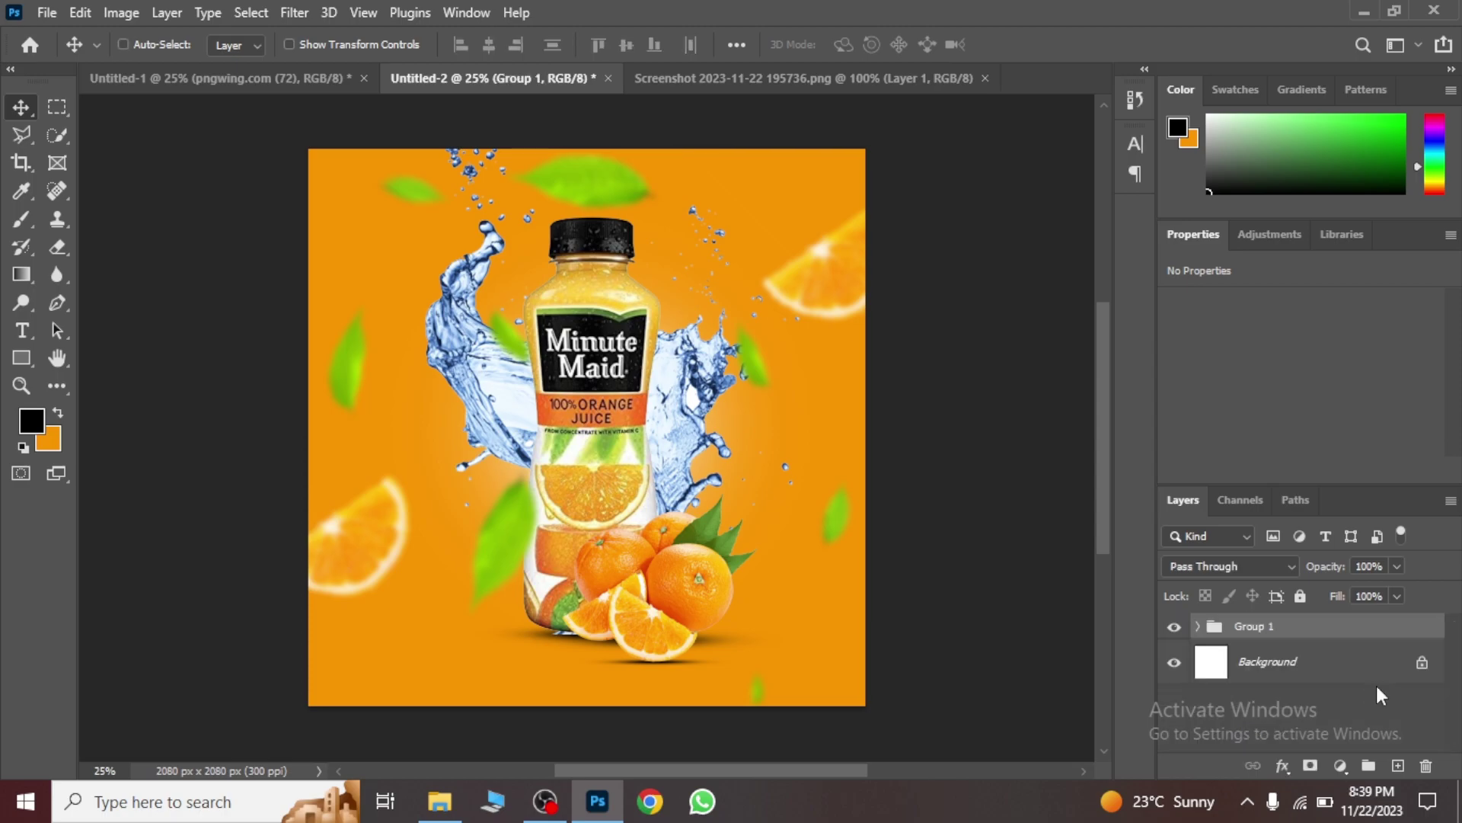